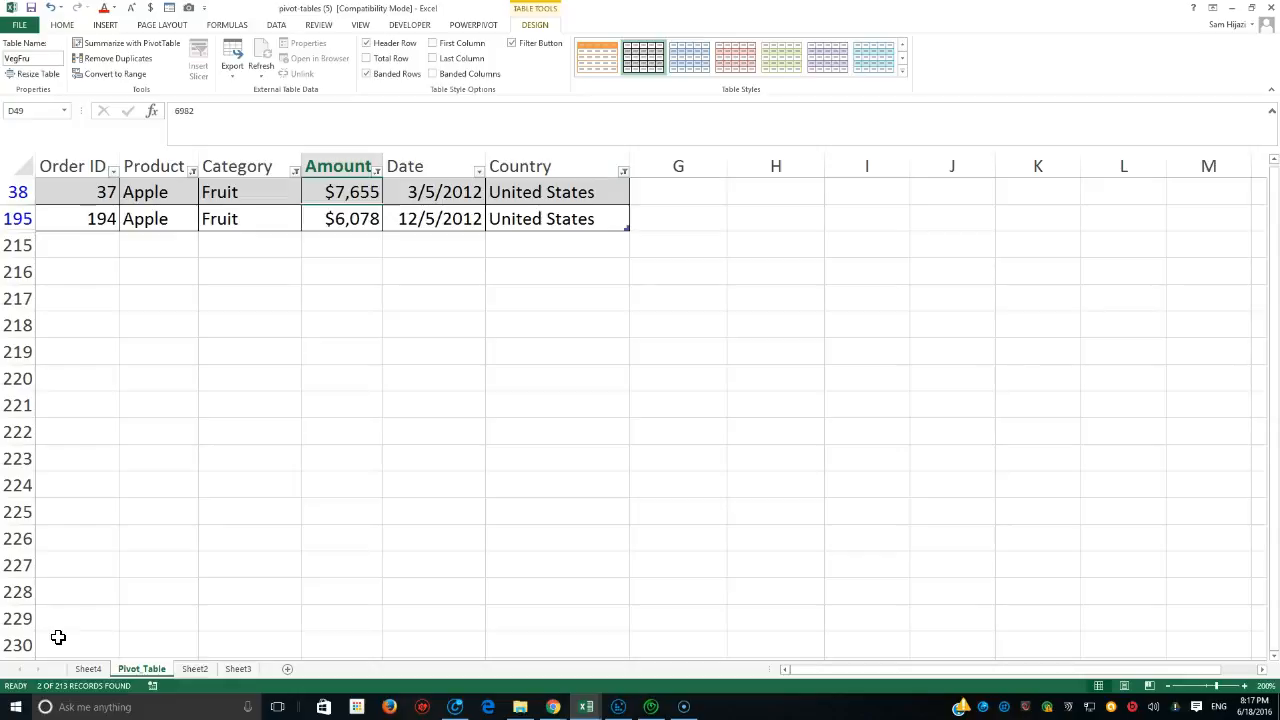
# Step: Reset the Amount and Country column filters so that all amounts and all countries are included
pyautogui.click(376, 171)
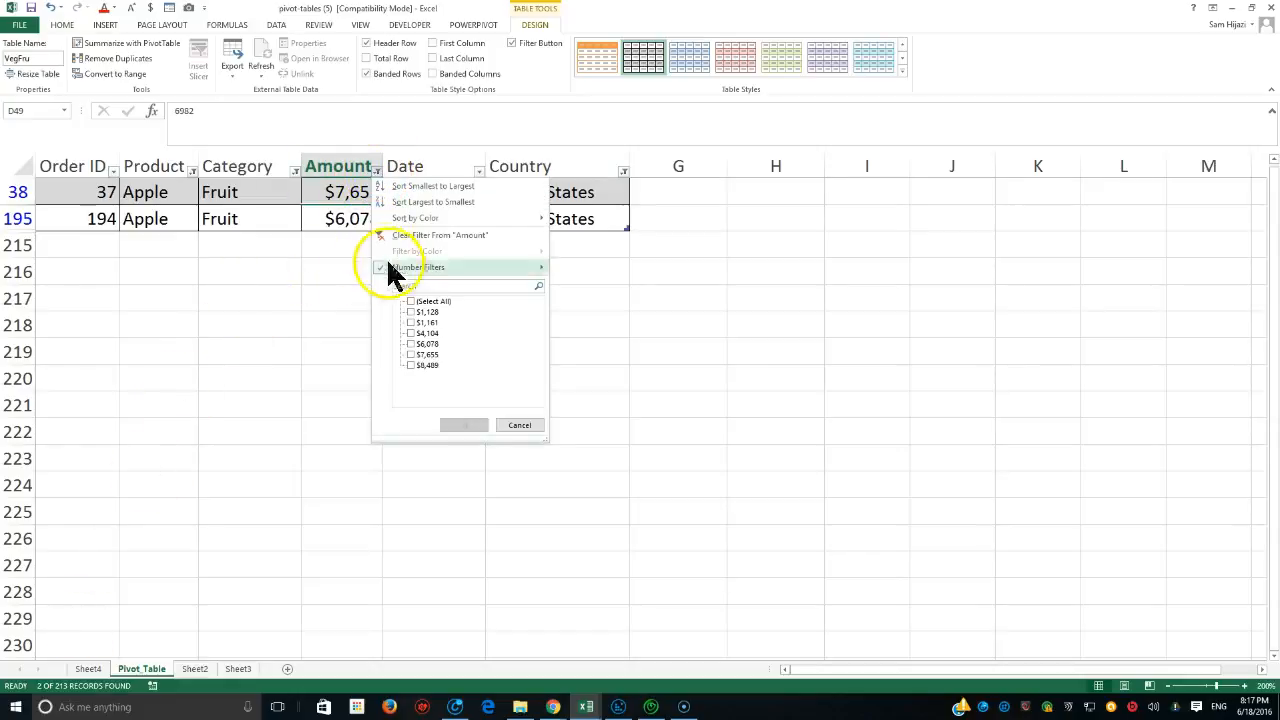
pyautogui.click(411, 302)
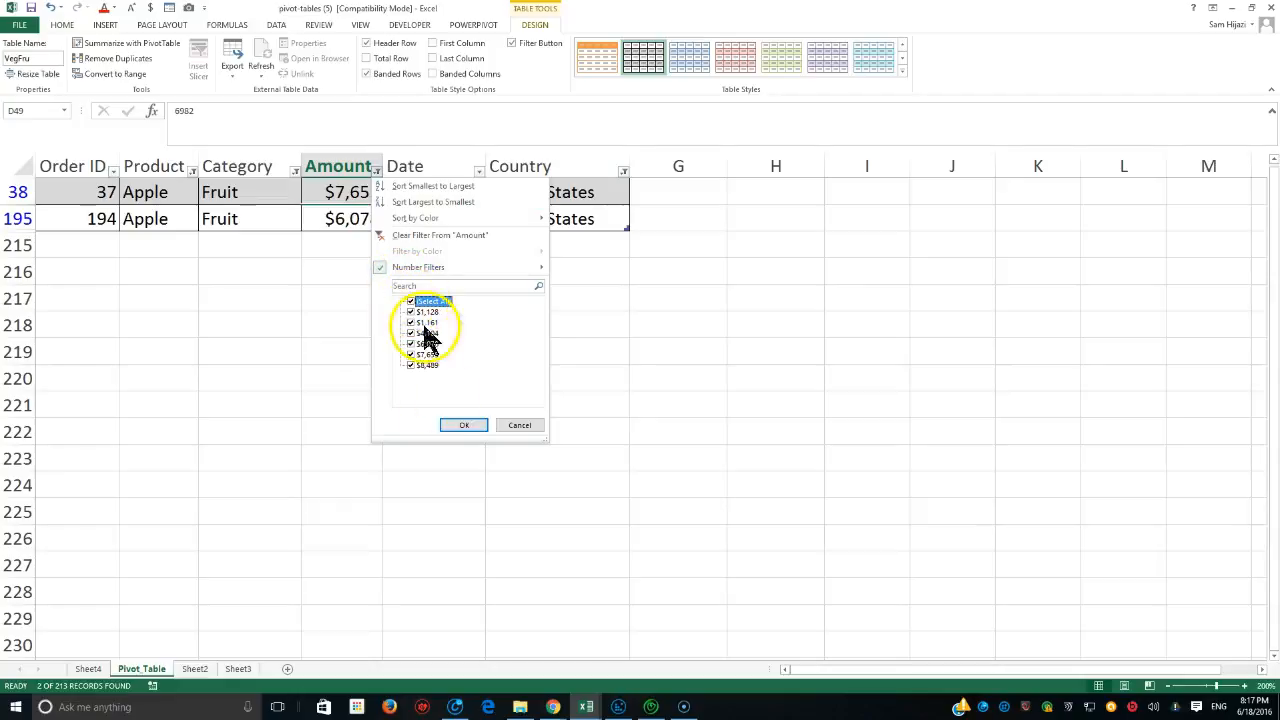
pyautogui.click(457, 425)
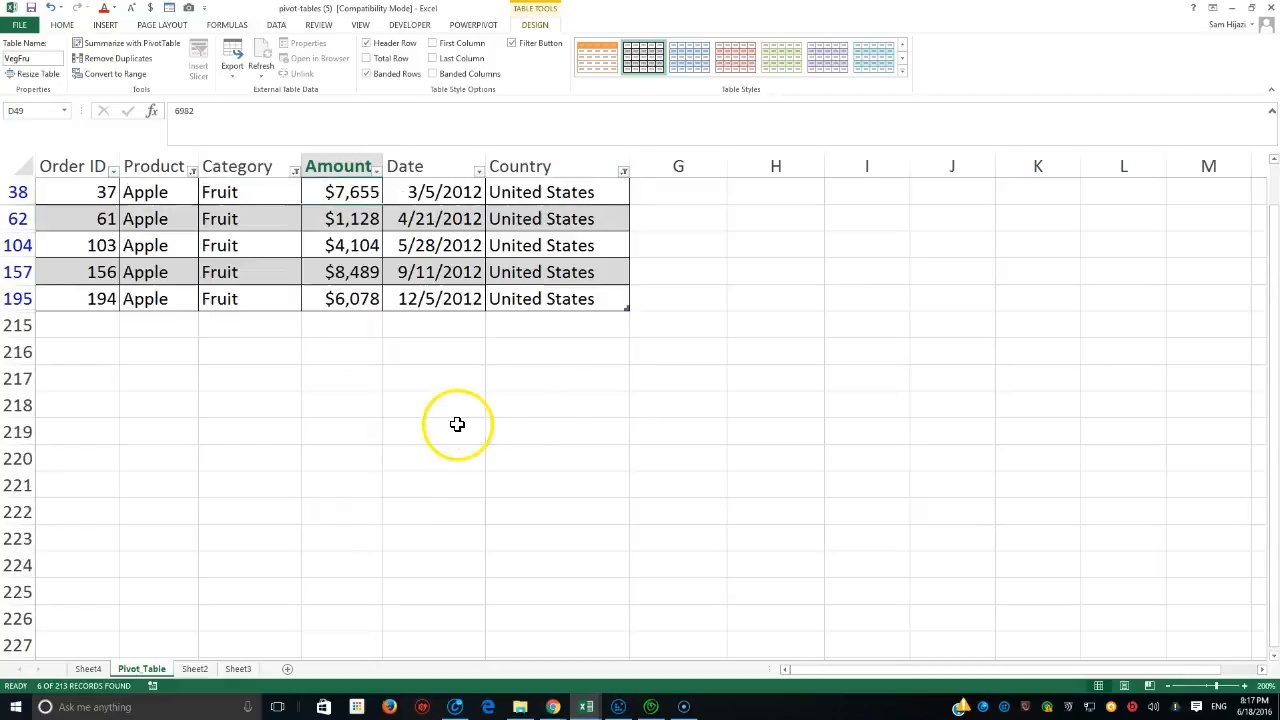
pyautogui.click(624, 180)
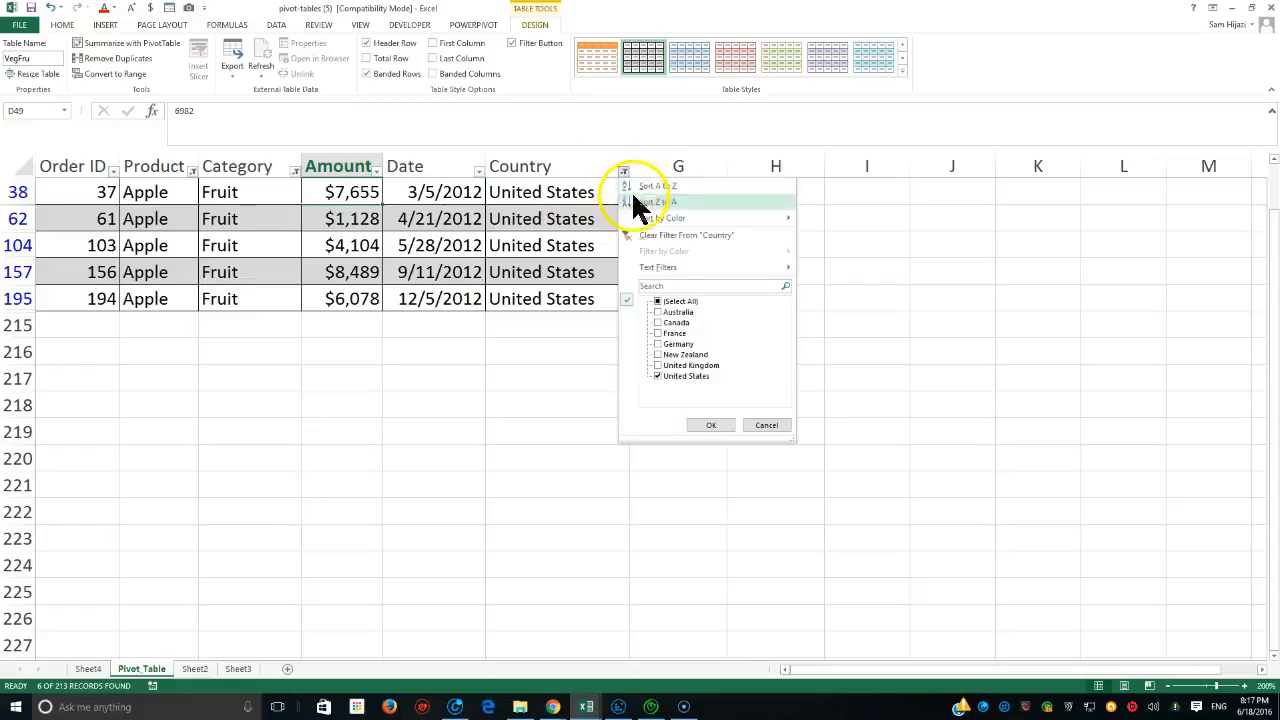
pyautogui.click(657, 301)
pyautogui.click(706, 425)
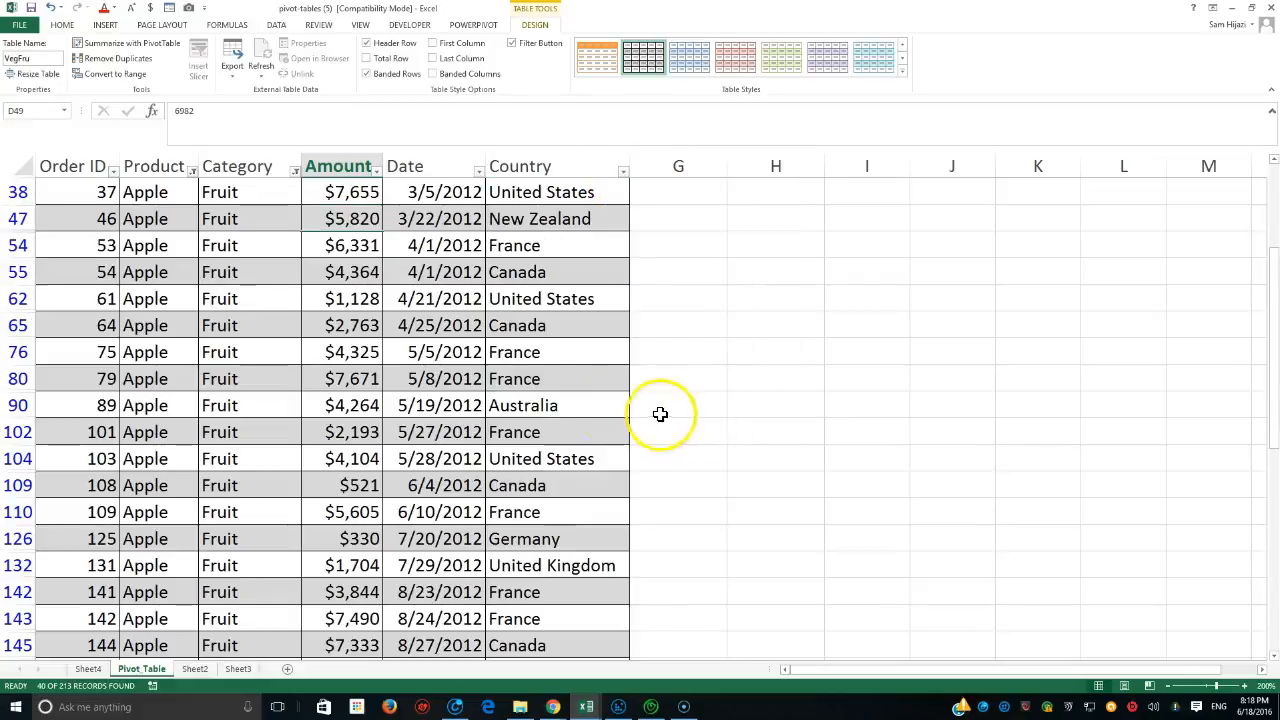
# Step: Reset the Category and Product column filters so that every category and every product is included
pyautogui.click(295, 170)
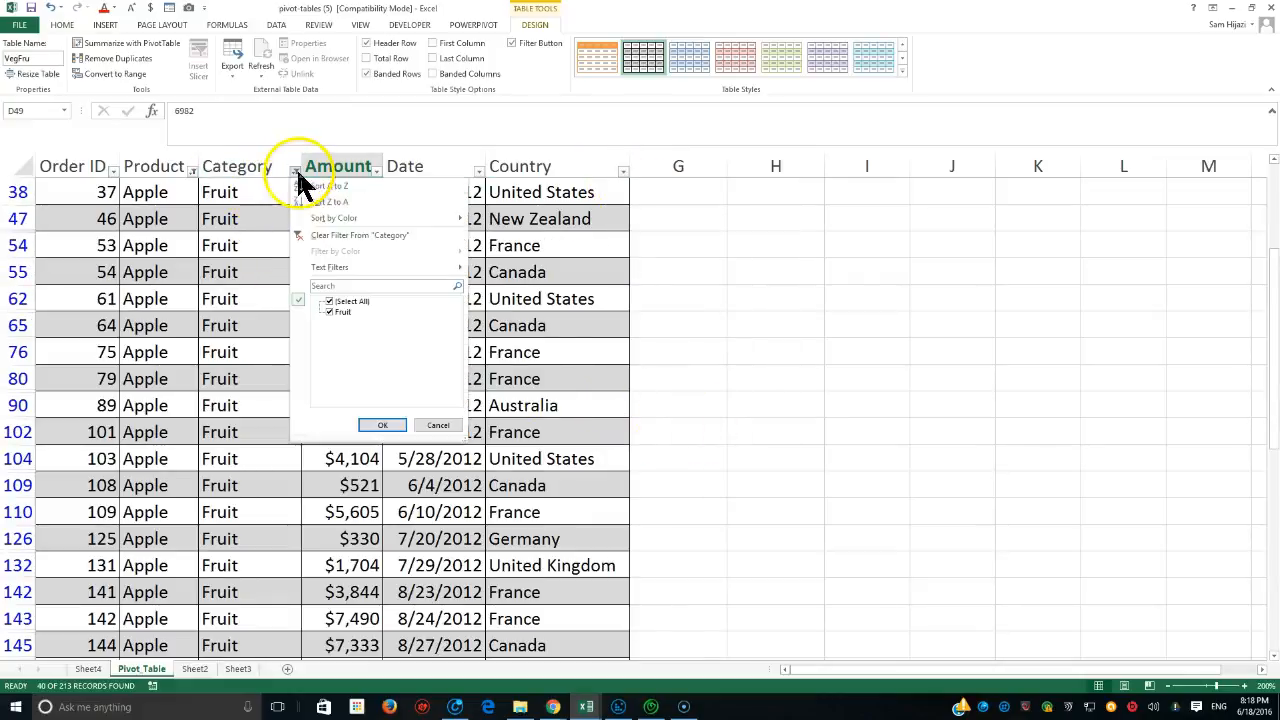
pyautogui.click(331, 302)
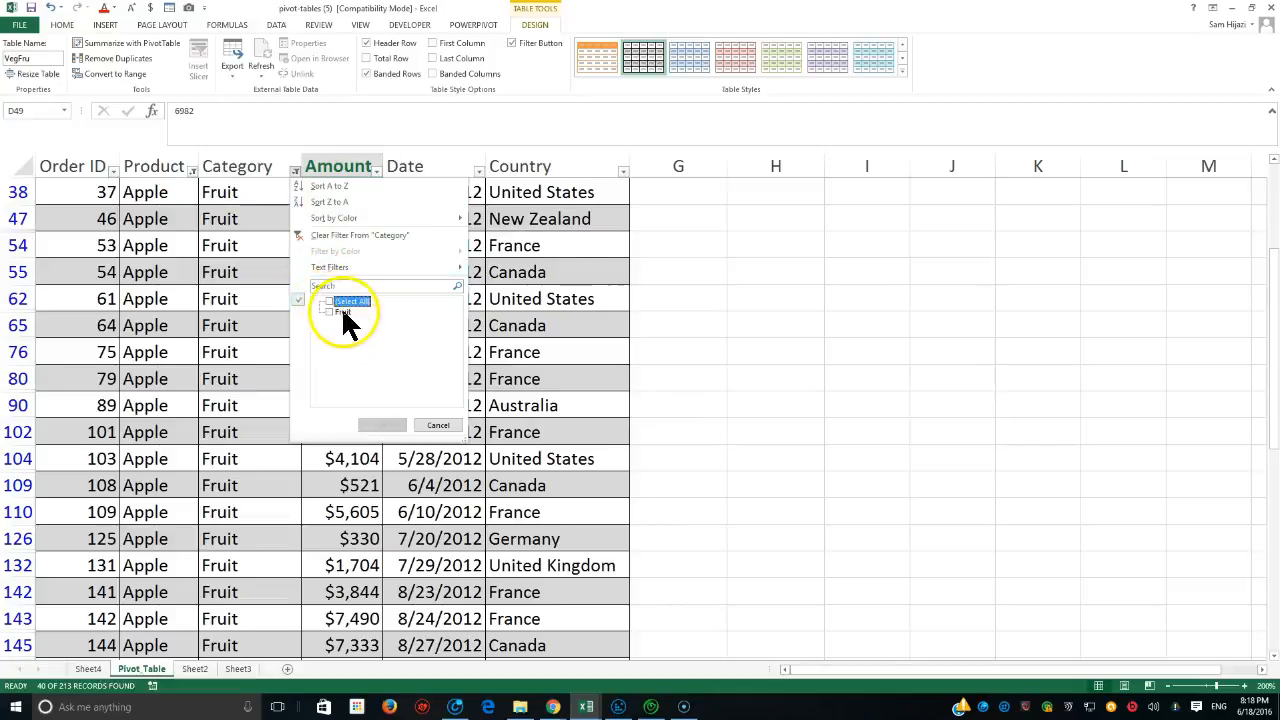
pyautogui.click(333, 301)
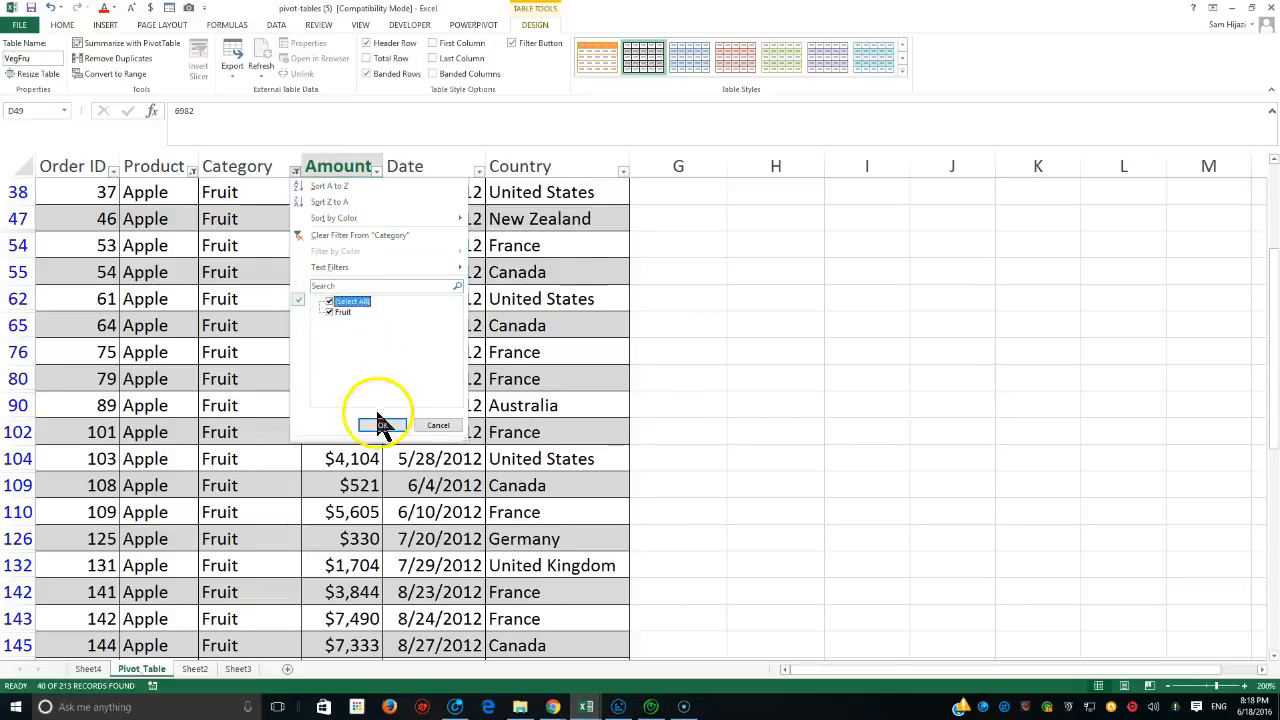
pyautogui.click(331, 302)
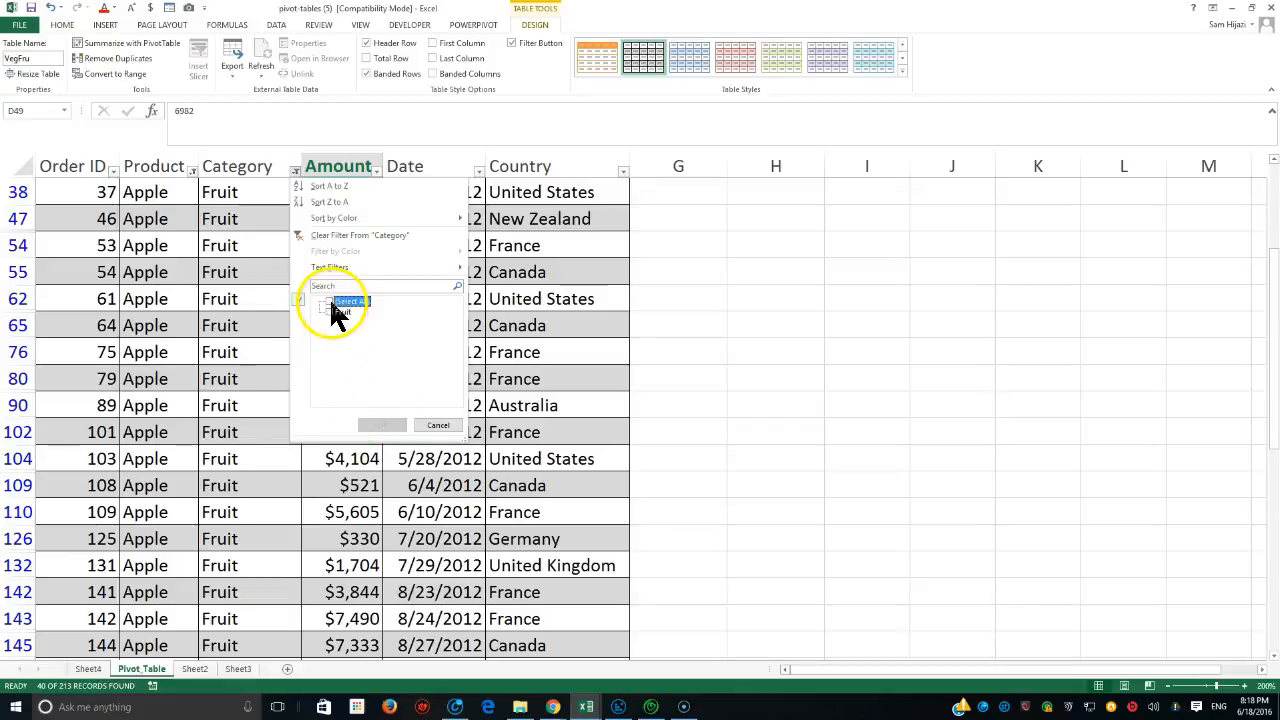
pyautogui.click(329, 302)
pyautogui.click(381, 428)
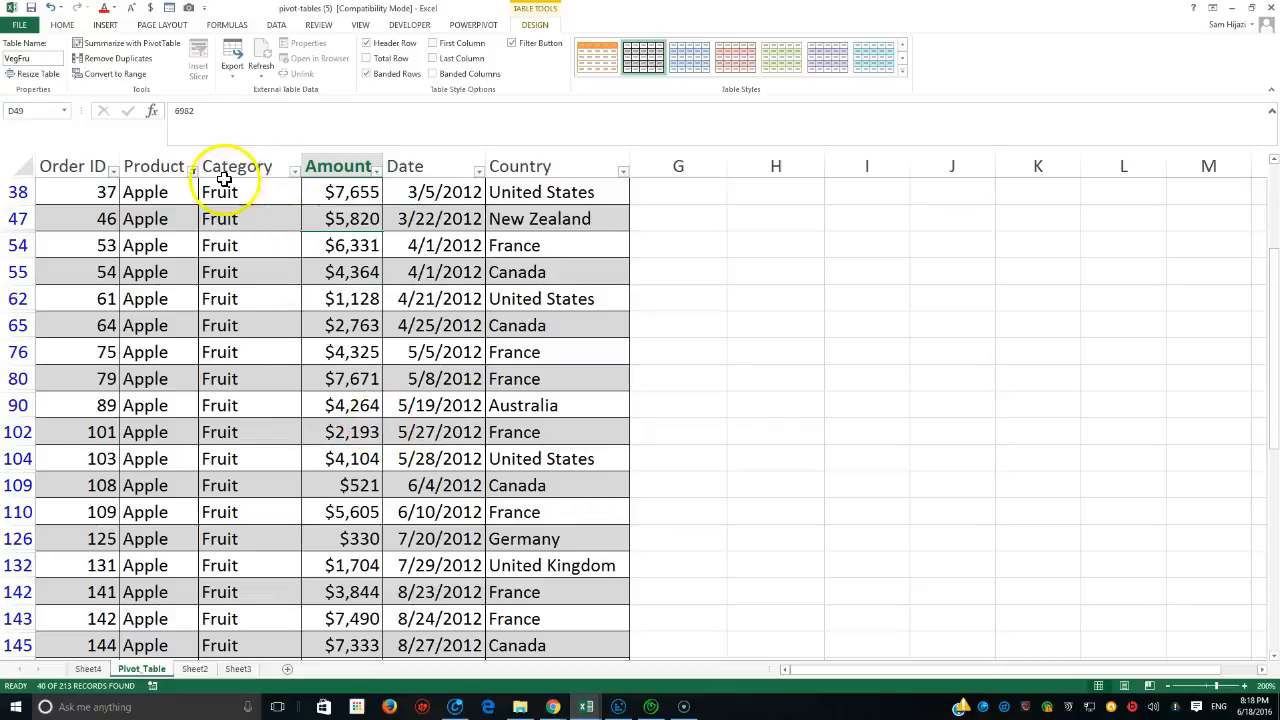
pyautogui.click(192, 171)
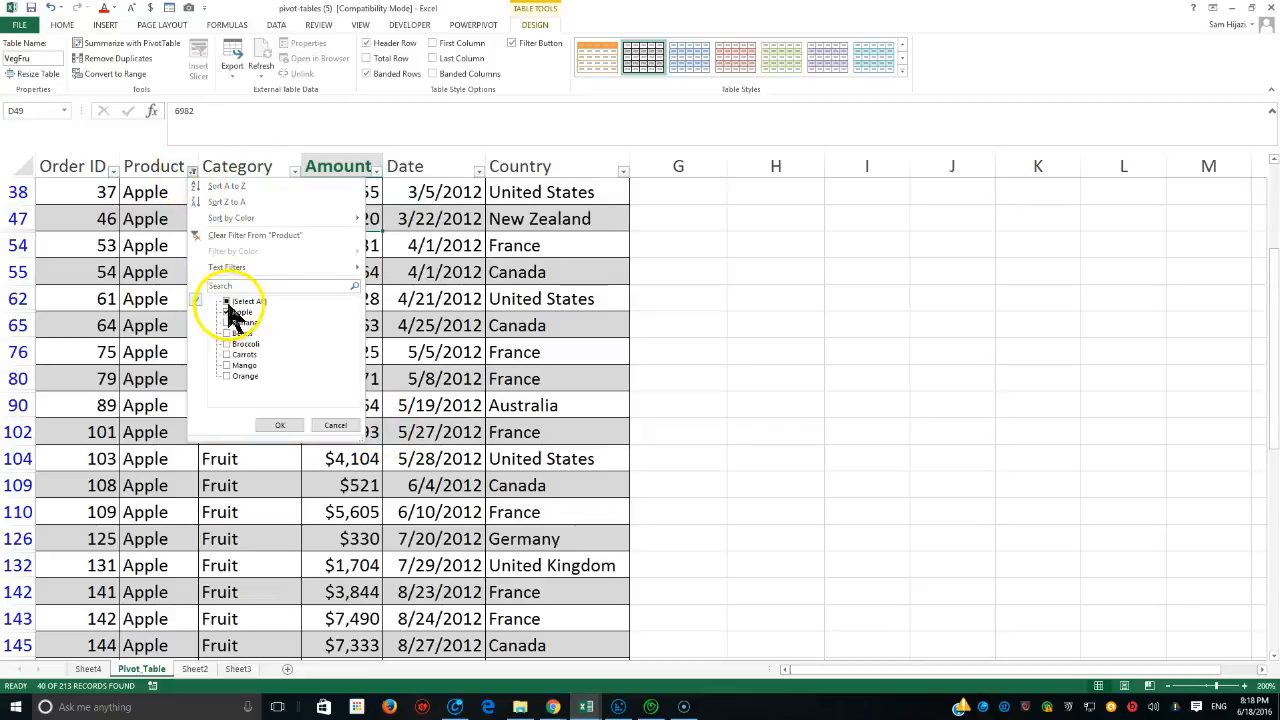
pyautogui.click(279, 424)
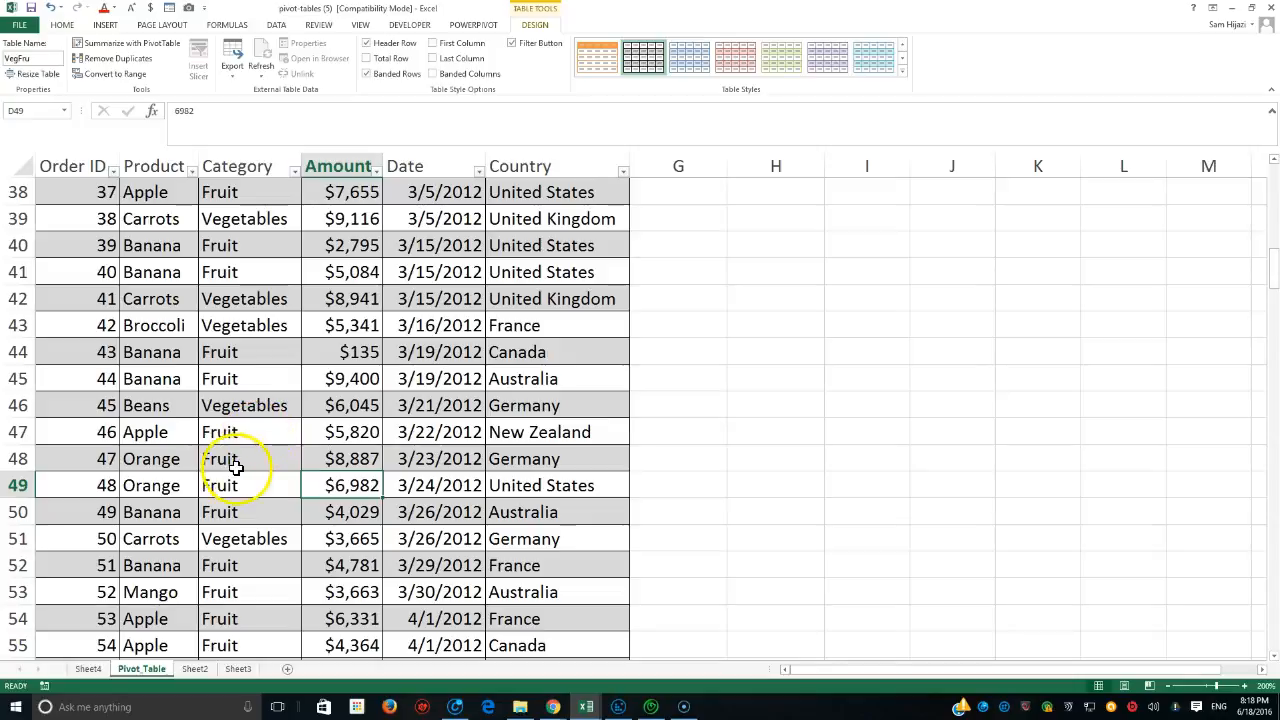
# Step: Look through the unfiltered order records down to the last table row and return to the header row
pyautogui.scroll(-12, 214, 374)
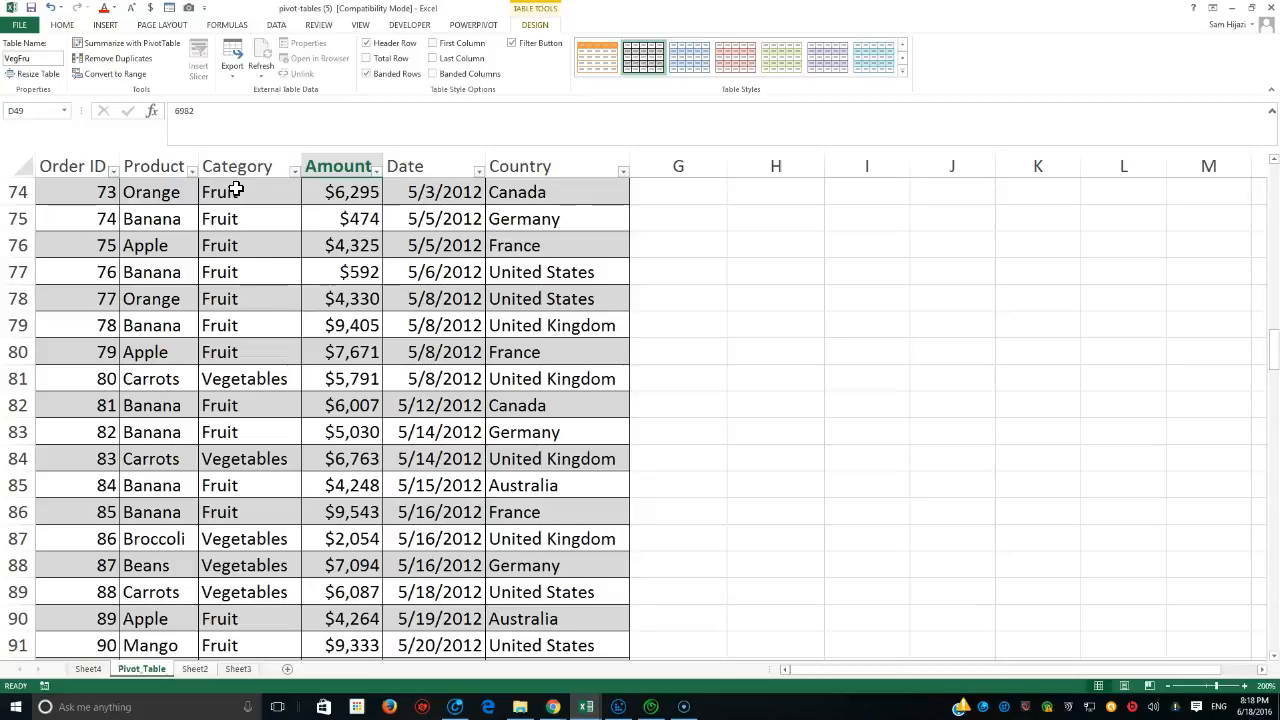
pyautogui.hotkey('ctrl', 'Down')
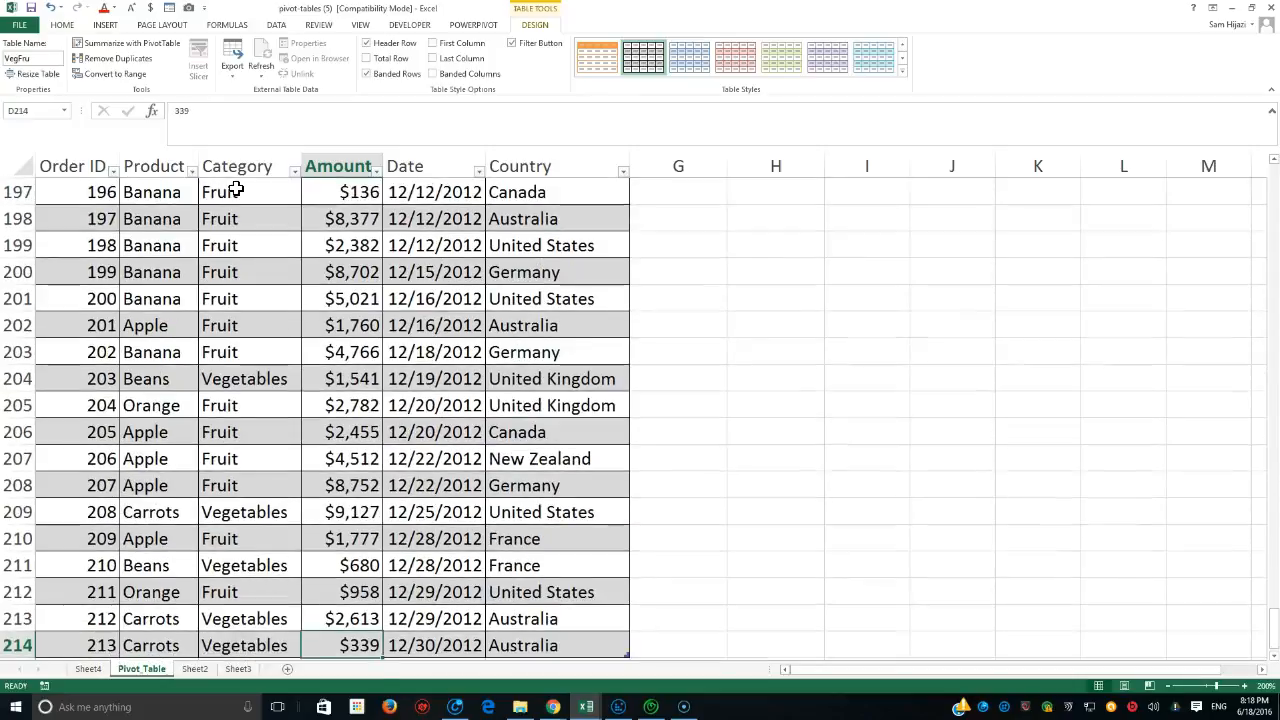
pyautogui.scroll(-8, 295, 490)
pyautogui.scroll(5, 277, 466)
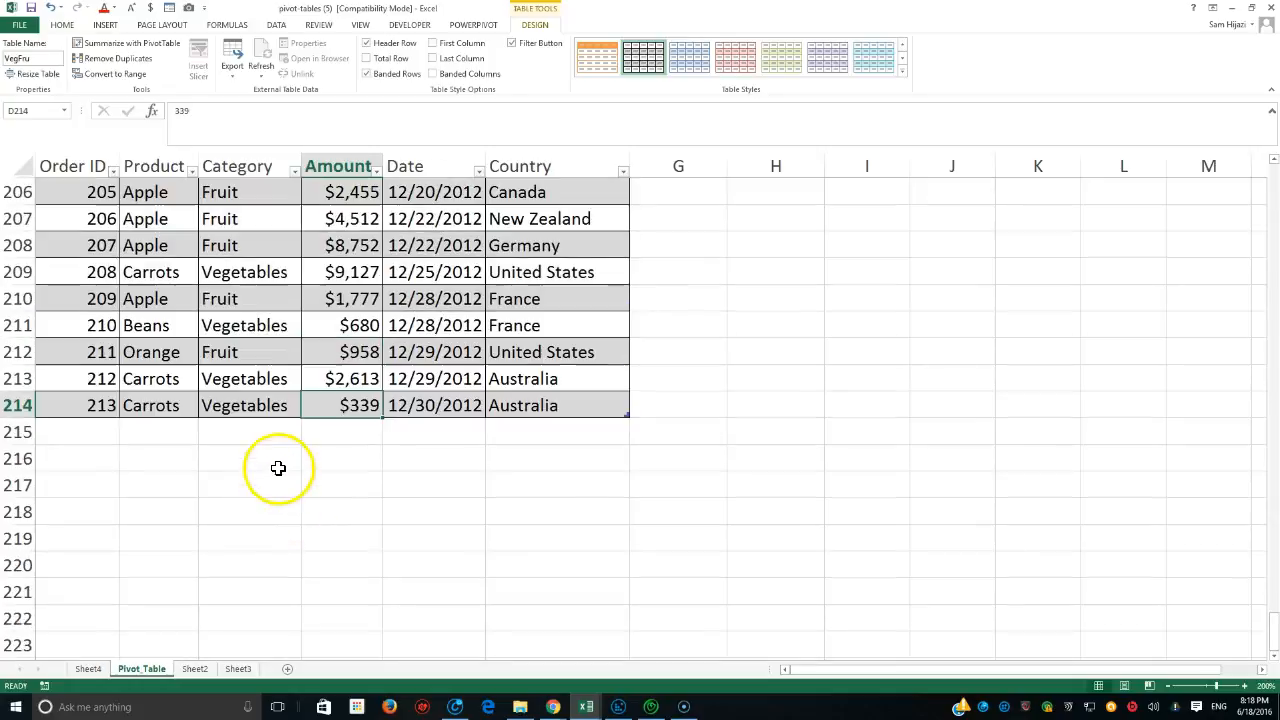
pyautogui.scroll(20, 60, 400)
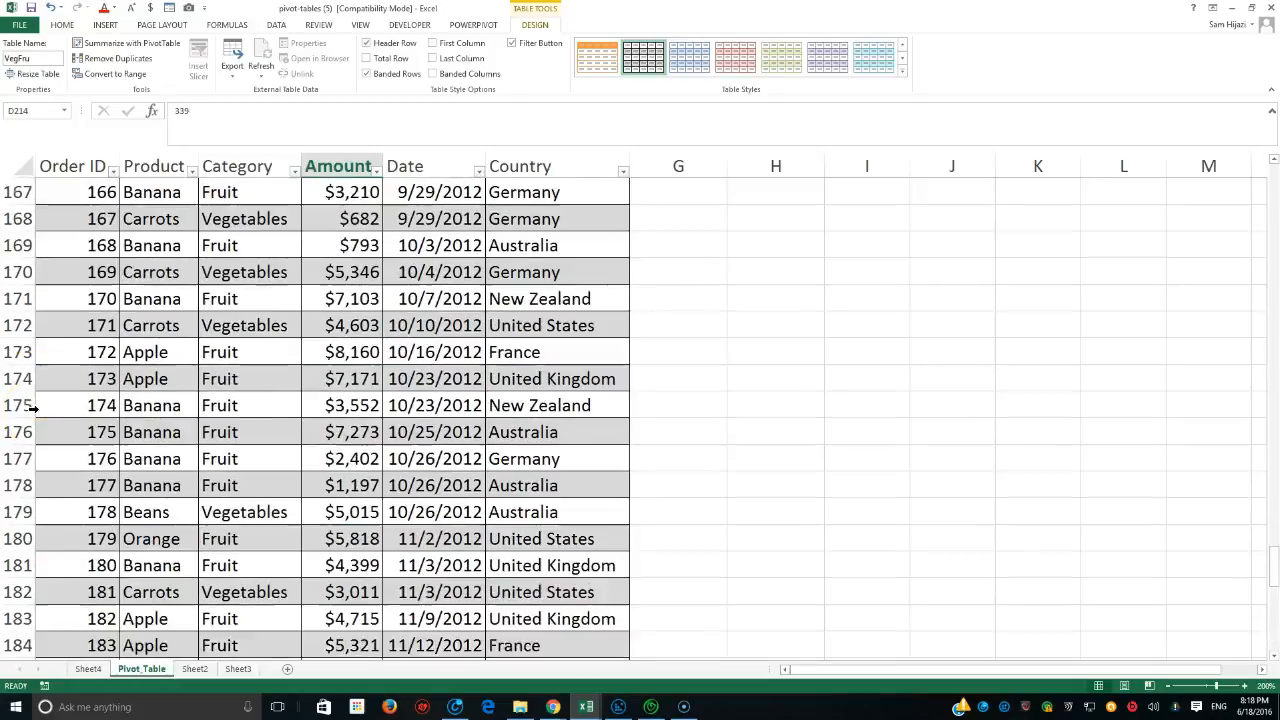
pyautogui.scroll(14, 55, 370)
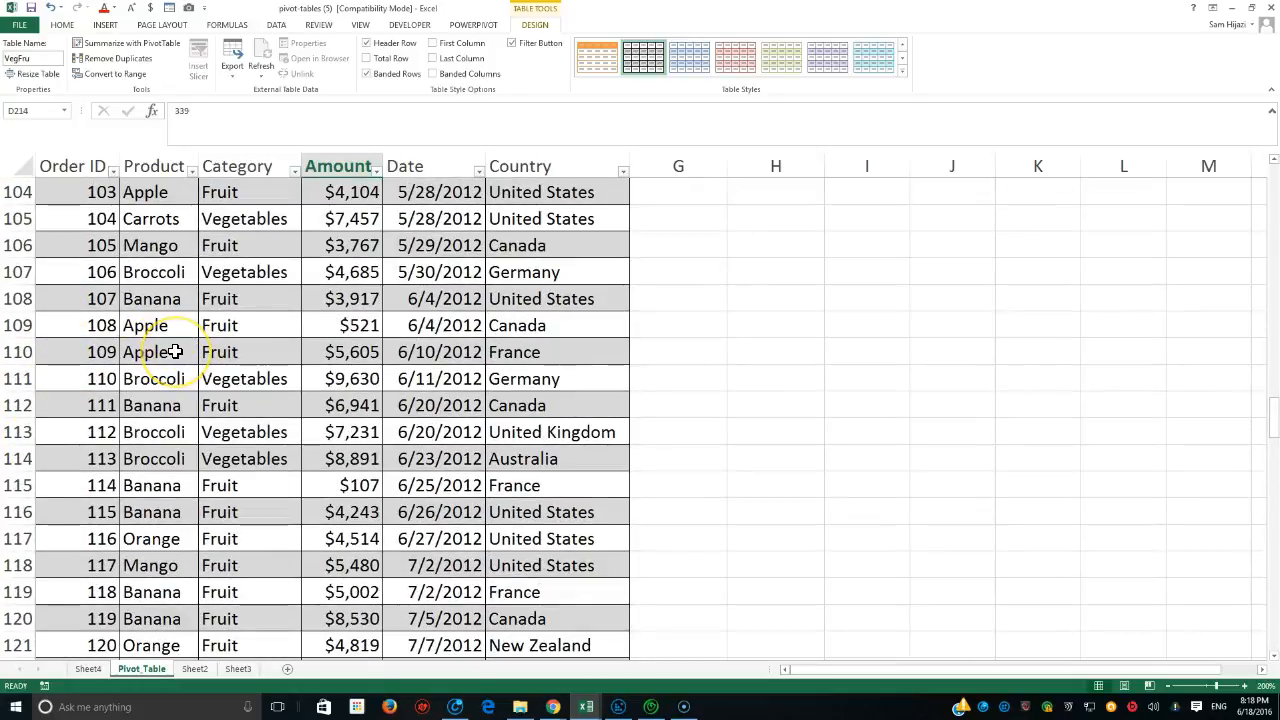
pyautogui.hotkey('ctrl', 'Up')
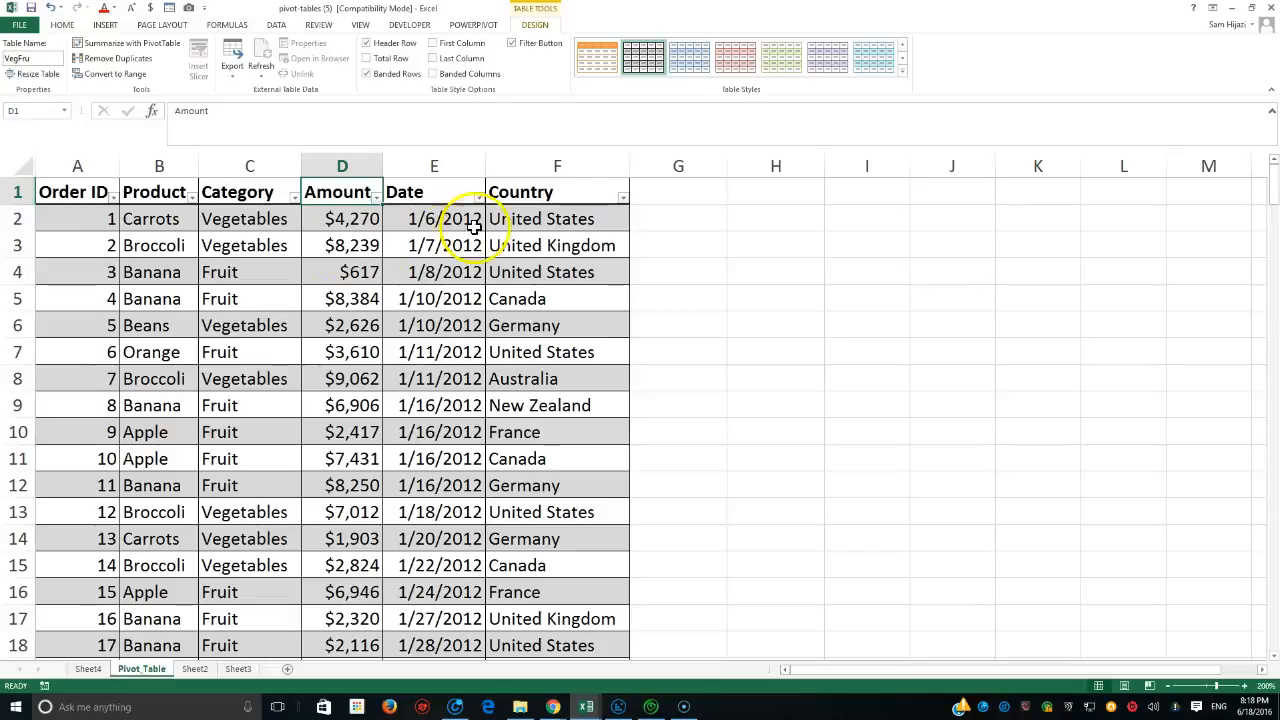
pyautogui.scroll(-6, 530, 355)
pyautogui.scroll(6, 525, 352)
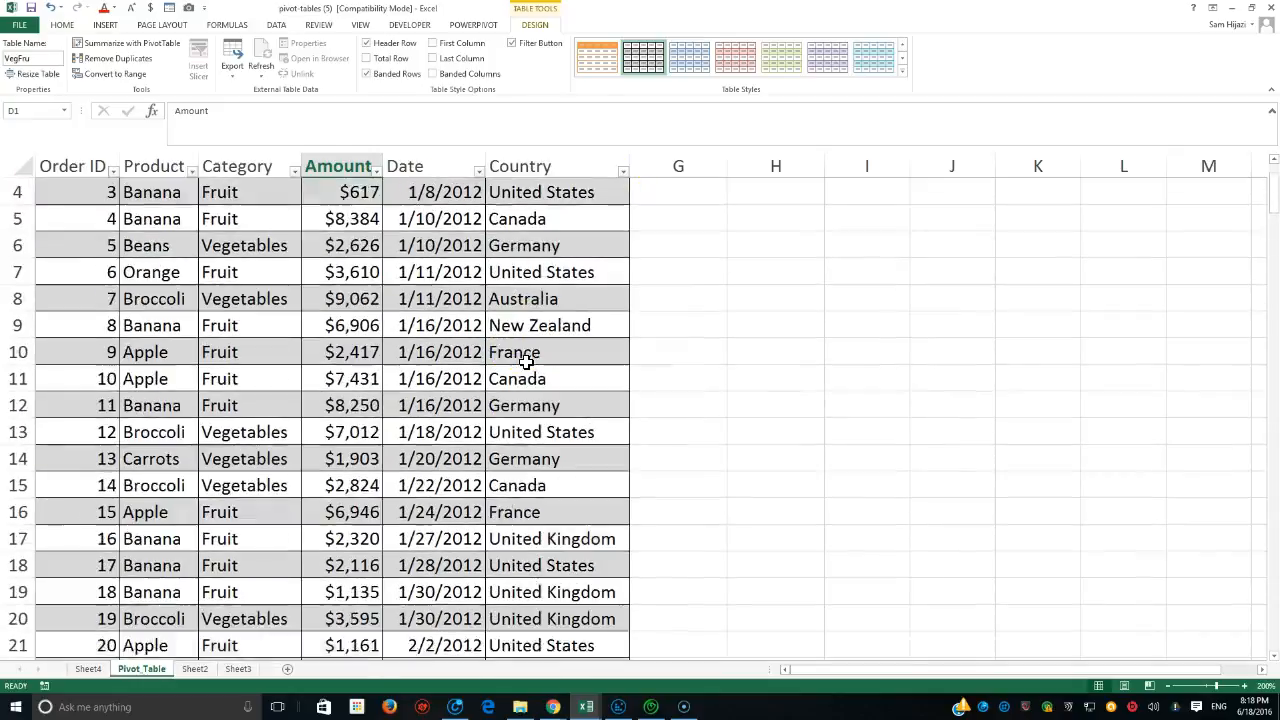
pyautogui.scroll(-20, 520, 350)
pyautogui.scroll(8, 530, 355)
pyautogui.scroll(6, 530, 355)
pyautogui.scroll(-17, 515, 352)
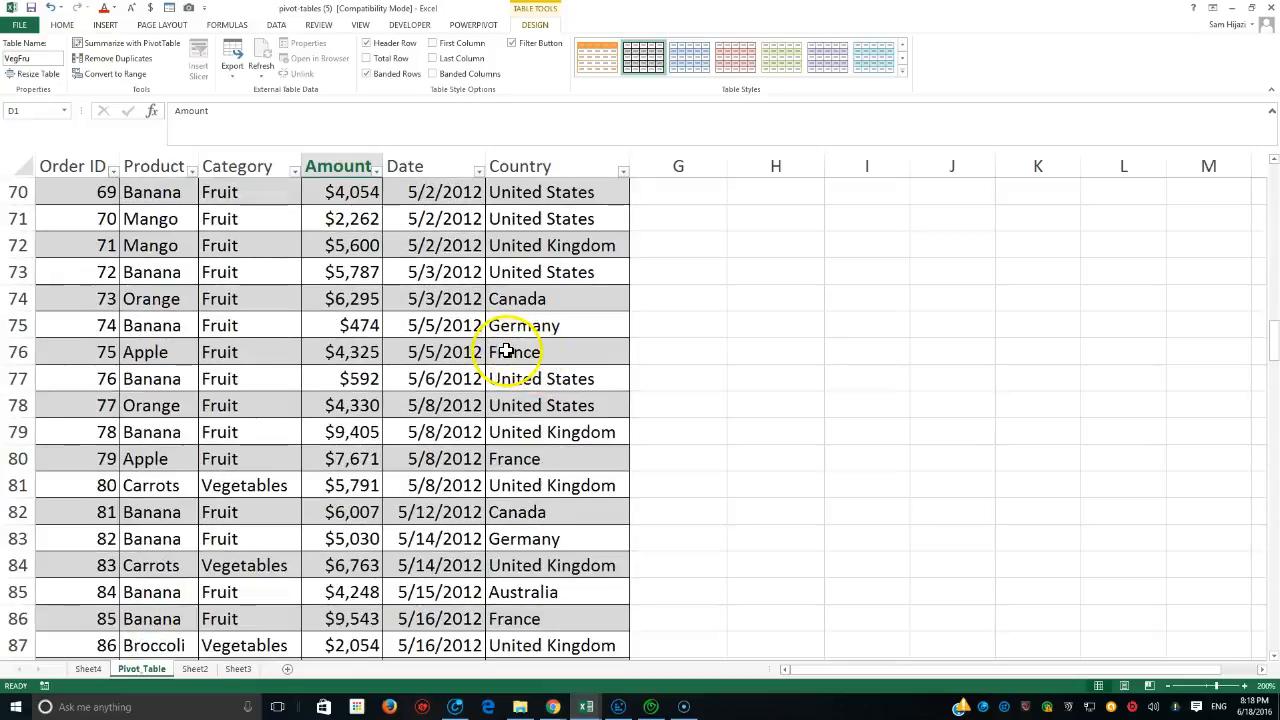
pyautogui.hotkey('ctrl', 'Down')
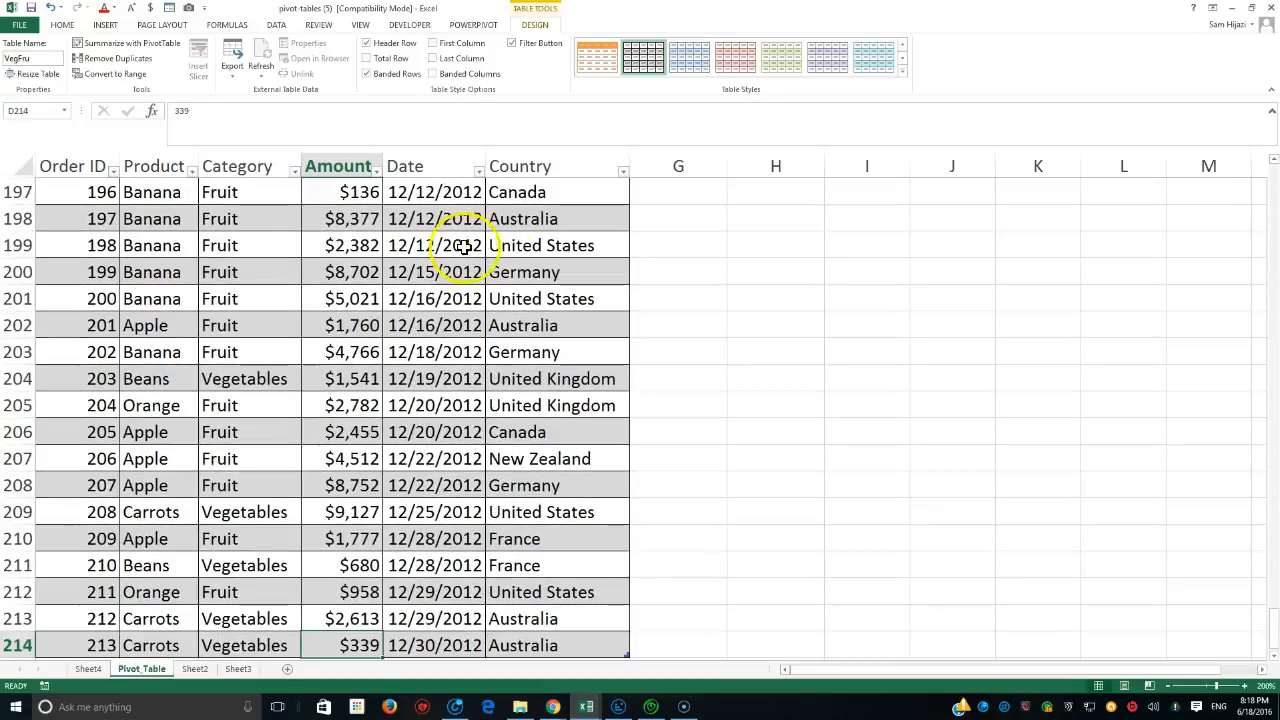
pyautogui.scroll(-3, 576, 525)
pyautogui.scroll(3, 560, 531)
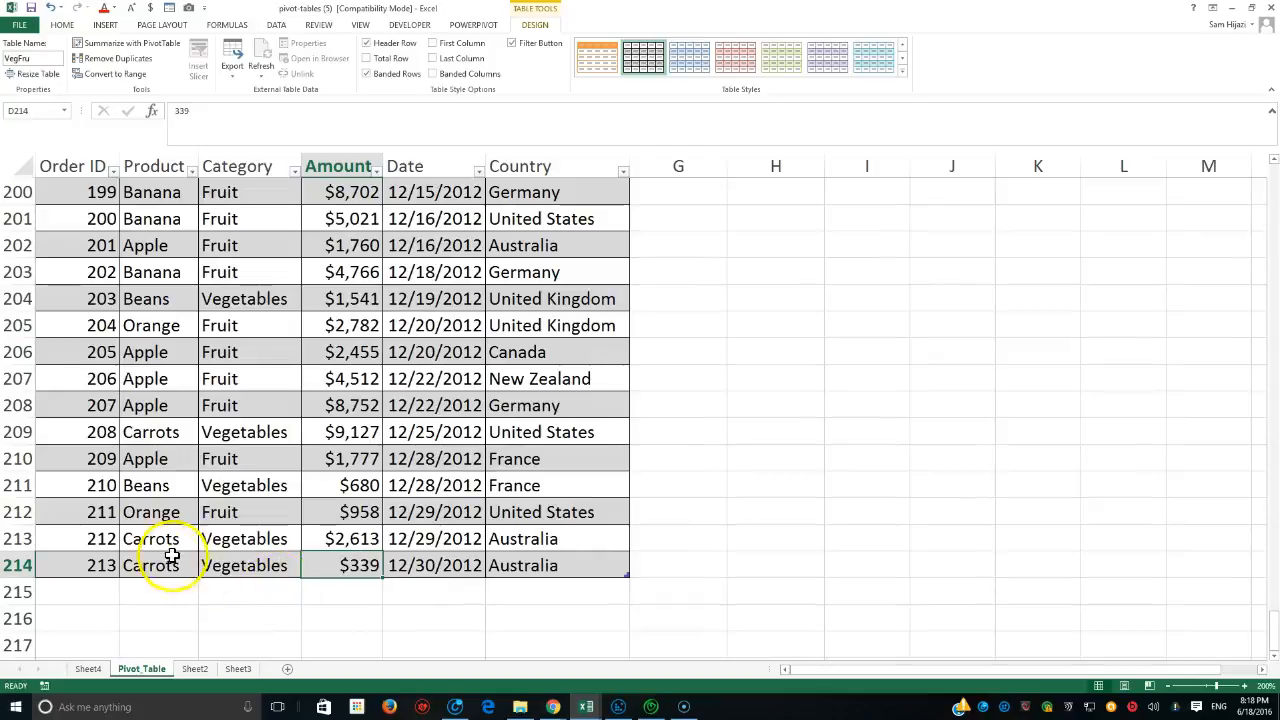
pyautogui.scroll(13, 257, 553)
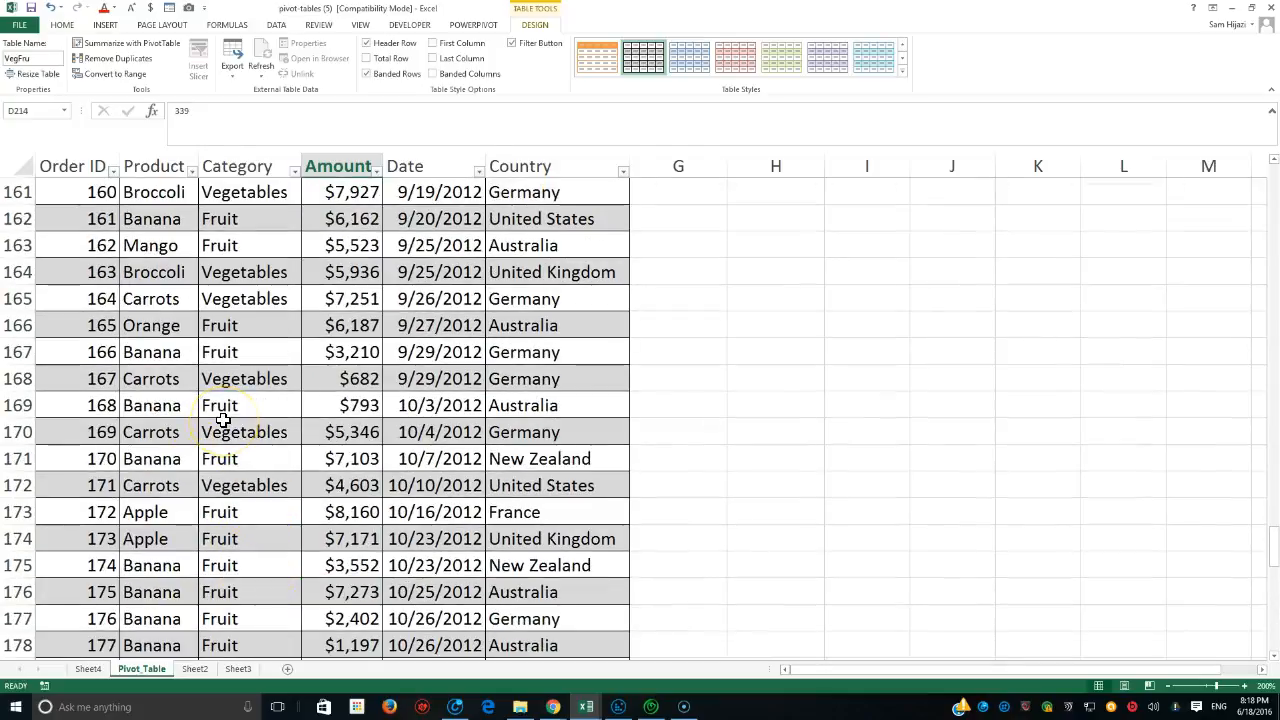
pyautogui.hotkey('ctrl', 'Up')
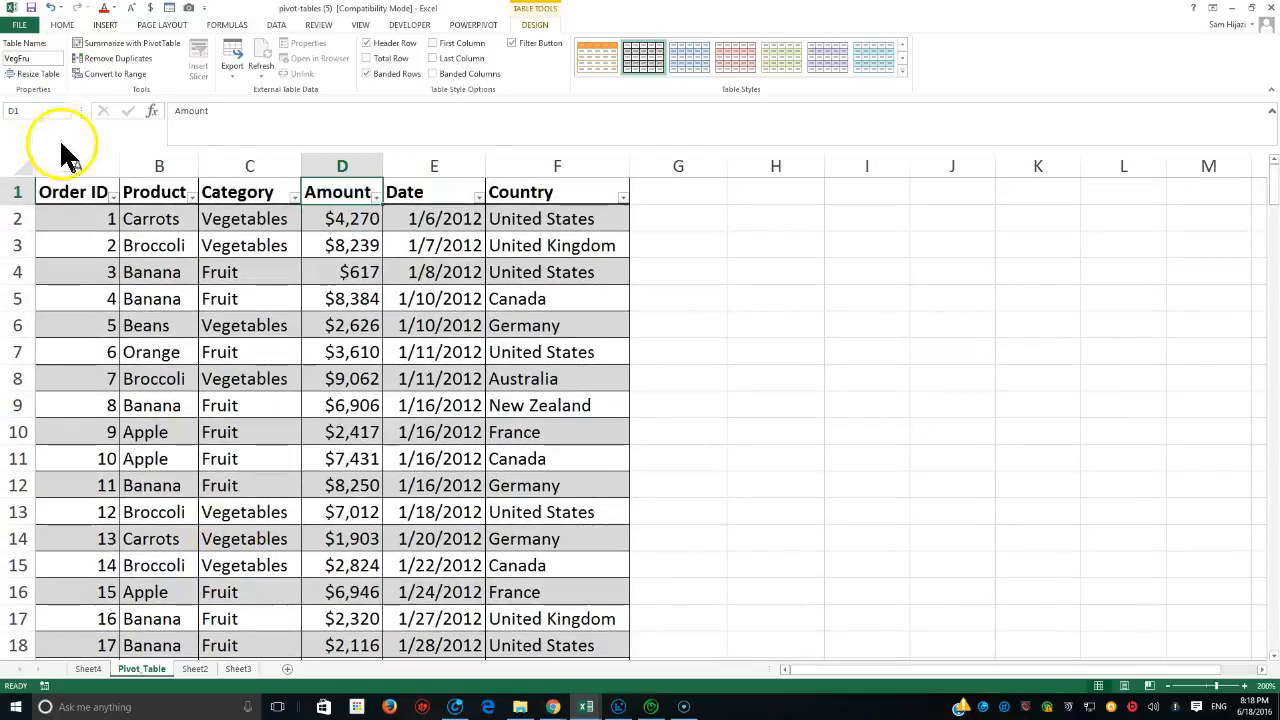
# Step: Turn on the table's total row, inspect the total cell under Country, and turn the total row off again
pyautogui.click(16, 192)
pyautogui.click(27, 192)
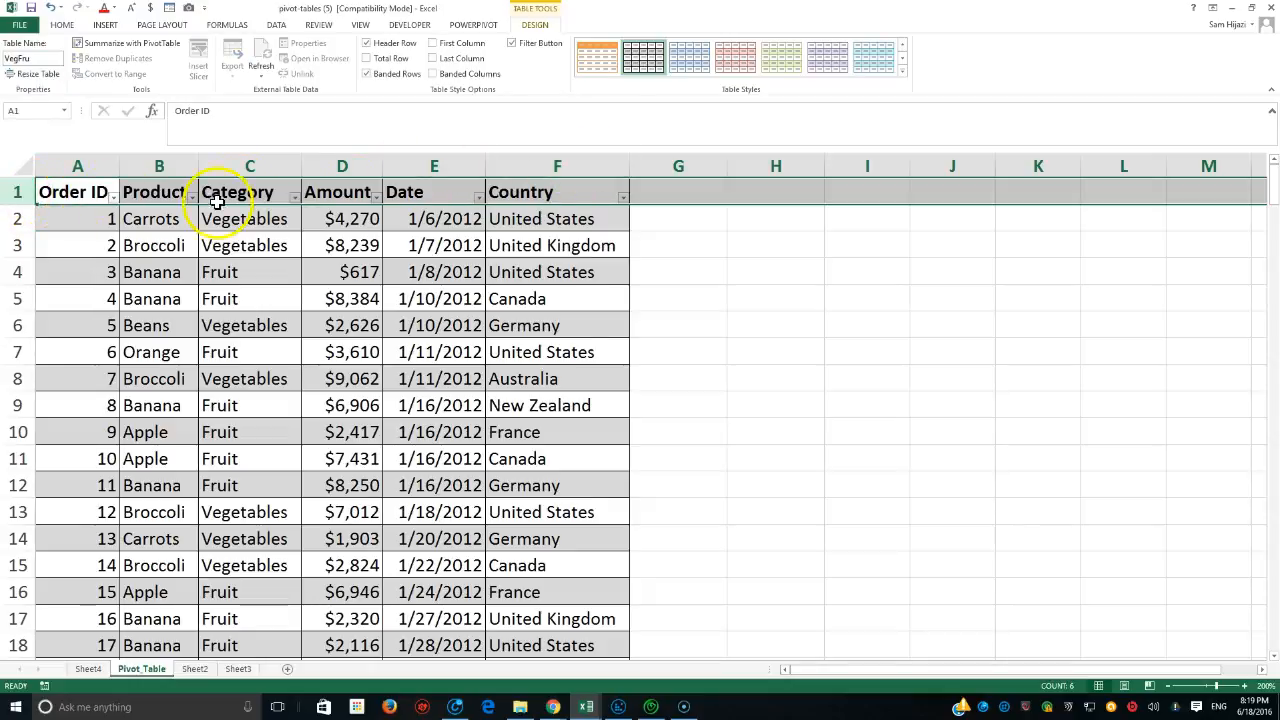
pyautogui.click(368, 58)
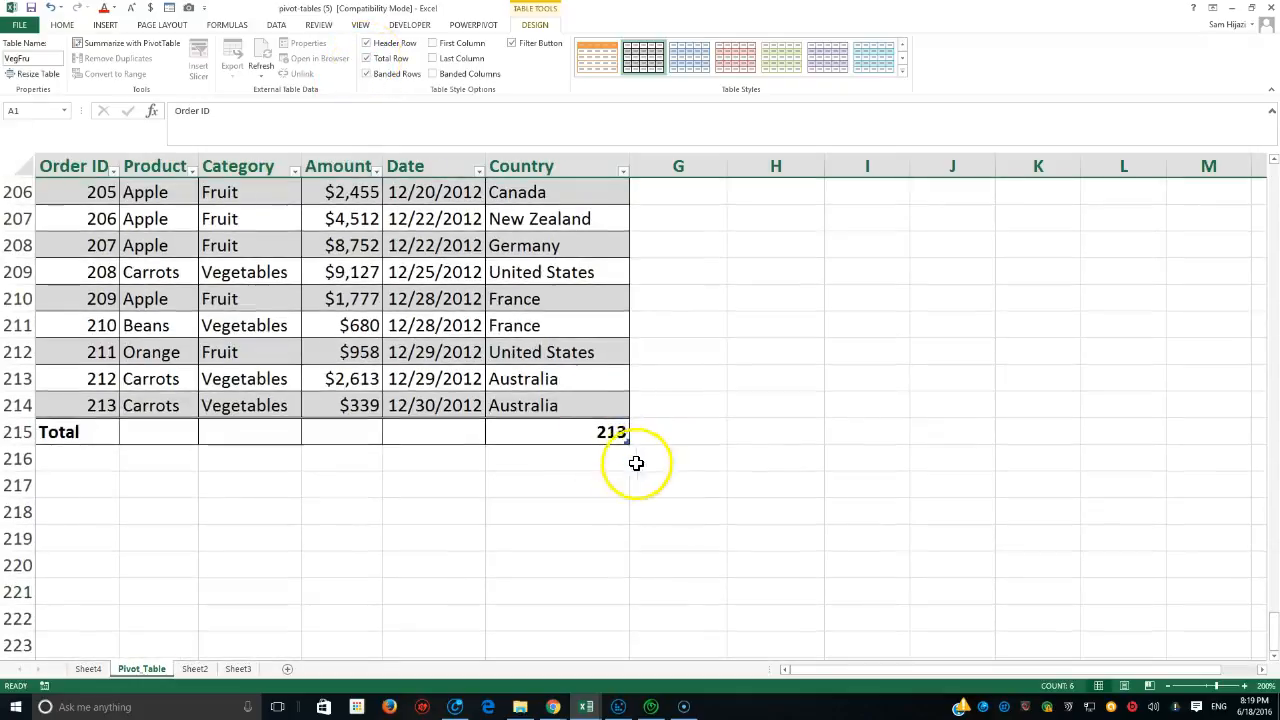
pyautogui.click(612, 432)
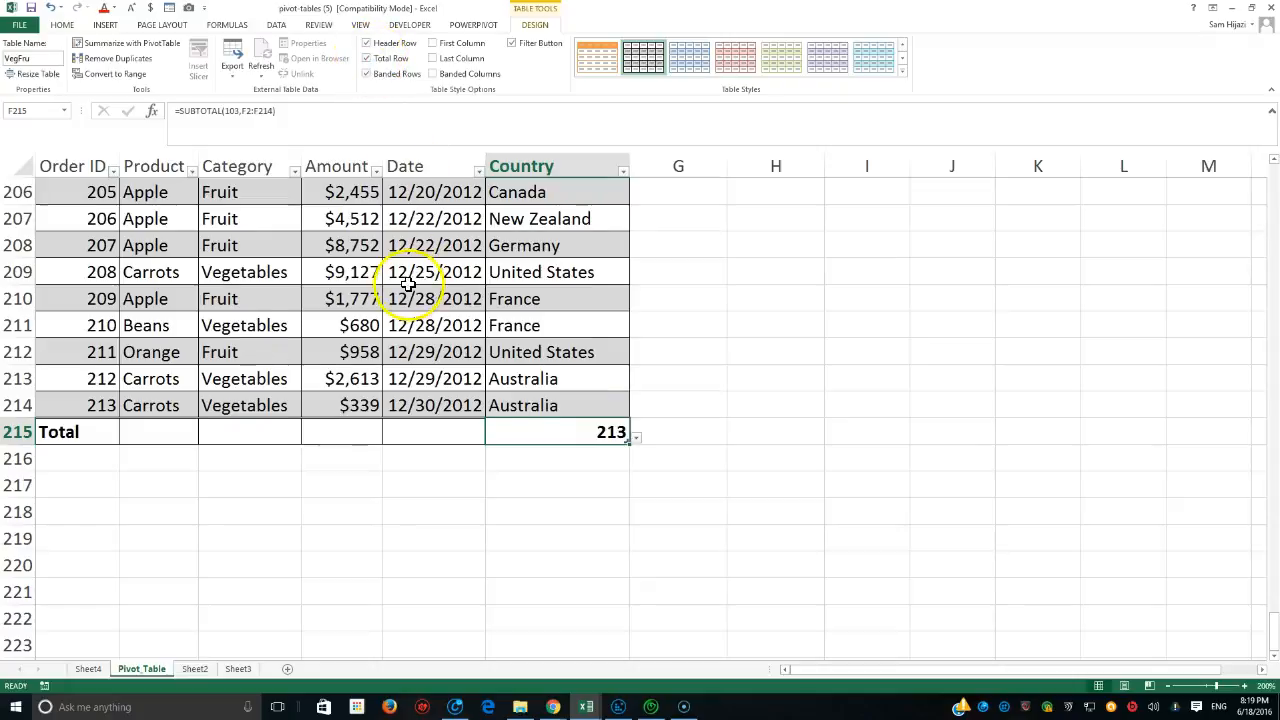
pyautogui.scroll(5, 400, 280)
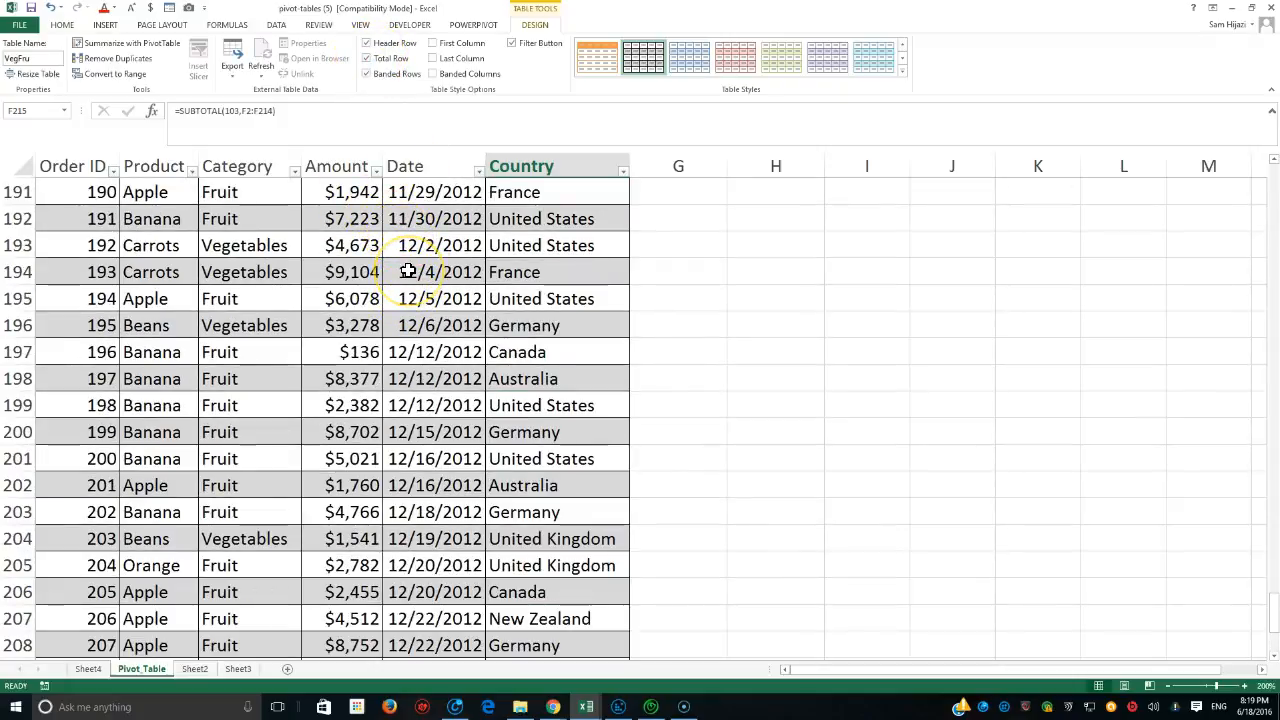
pyautogui.click(392, 59)
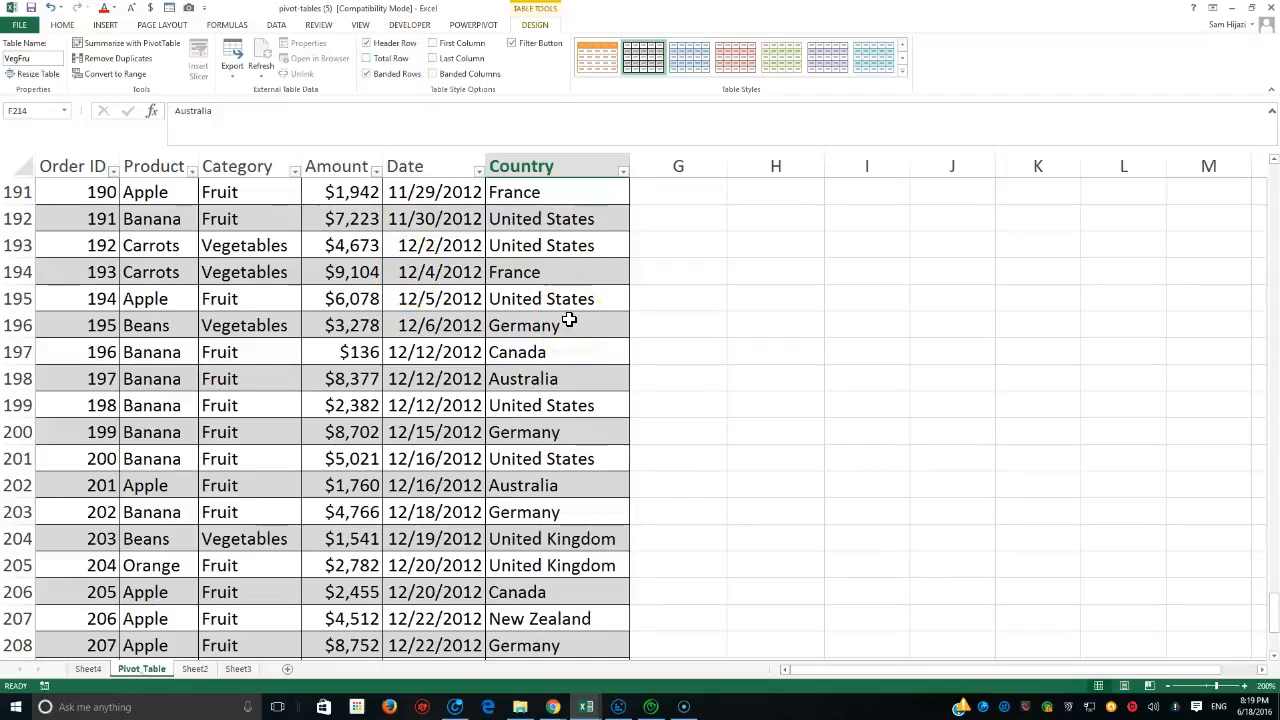
# Step: Select the header cells from Order ID to Country and apply the green banded style to the table
pyautogui.hotkey('ctrl', 'Up')
pyautogui.moveTo(80, 195); pyautogui.dragTo(560, 194)
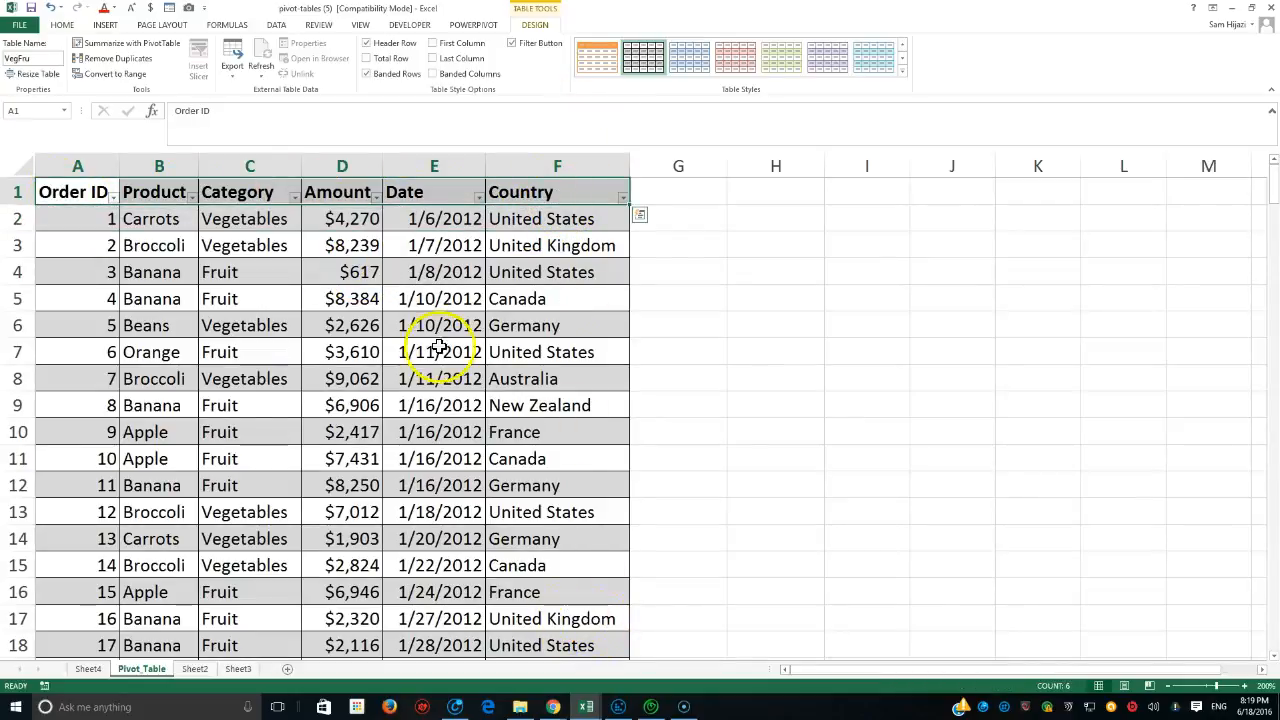
pyautogui.click(779, 64)
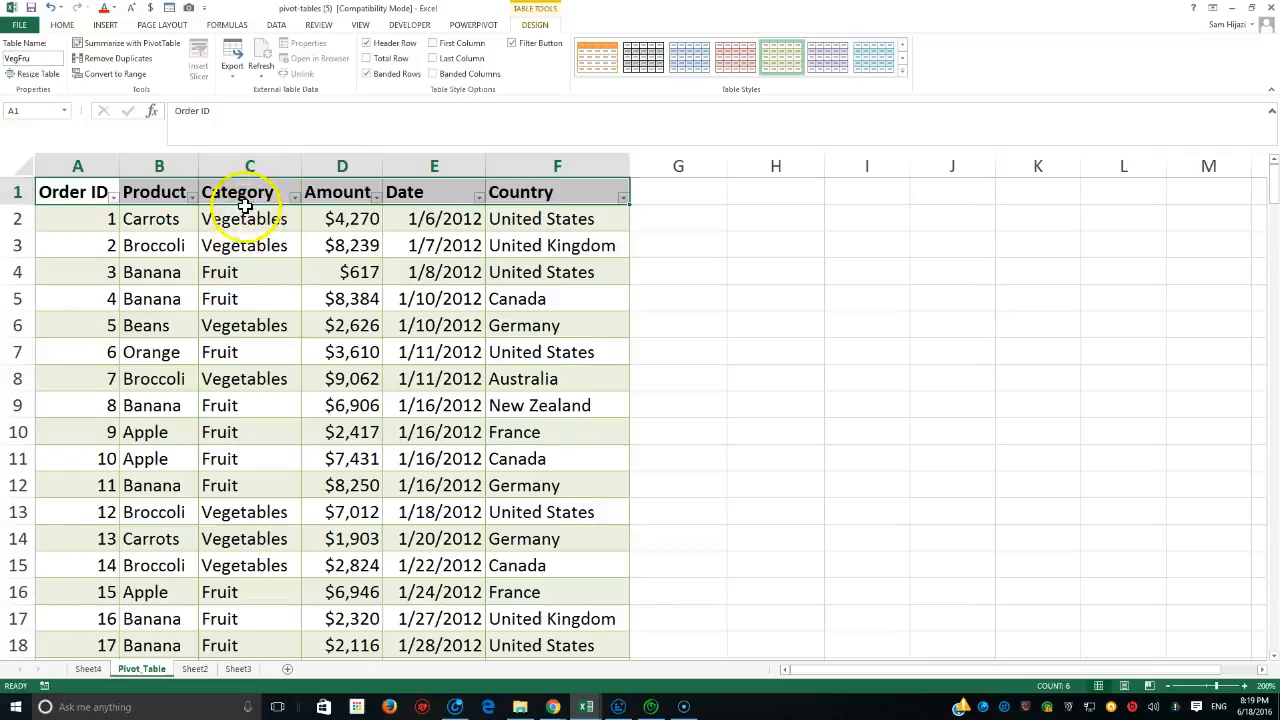
# Step: Examine the entries in the Product and Category columns of the order table
pyautogui.click(165, 192)
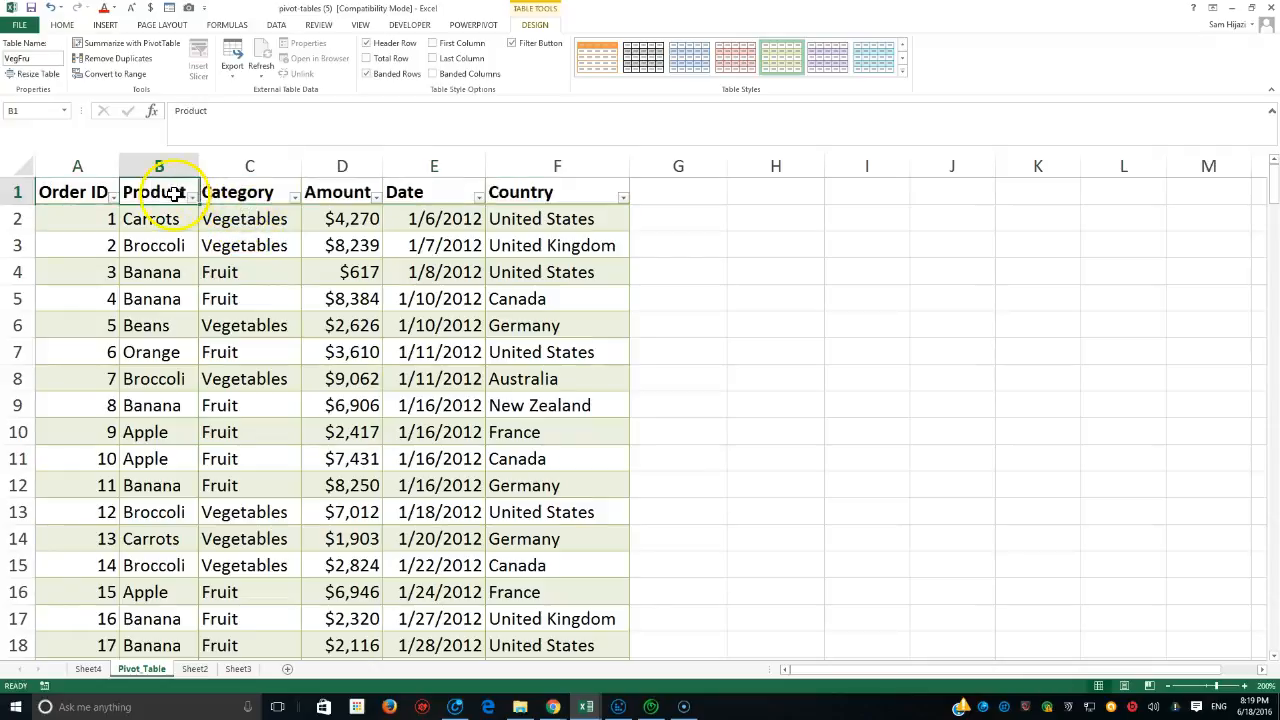
pyautogui.scroll(-1, 152, 245)
pyautogui.scroll(-4, 152, 245)
pyautogui.scroll(-11, 152, 245)
pyautogui.scroll(5, 152, 245)
pyautogui.scroll(7, 152, 245)
pyautogui.click(248, 168)
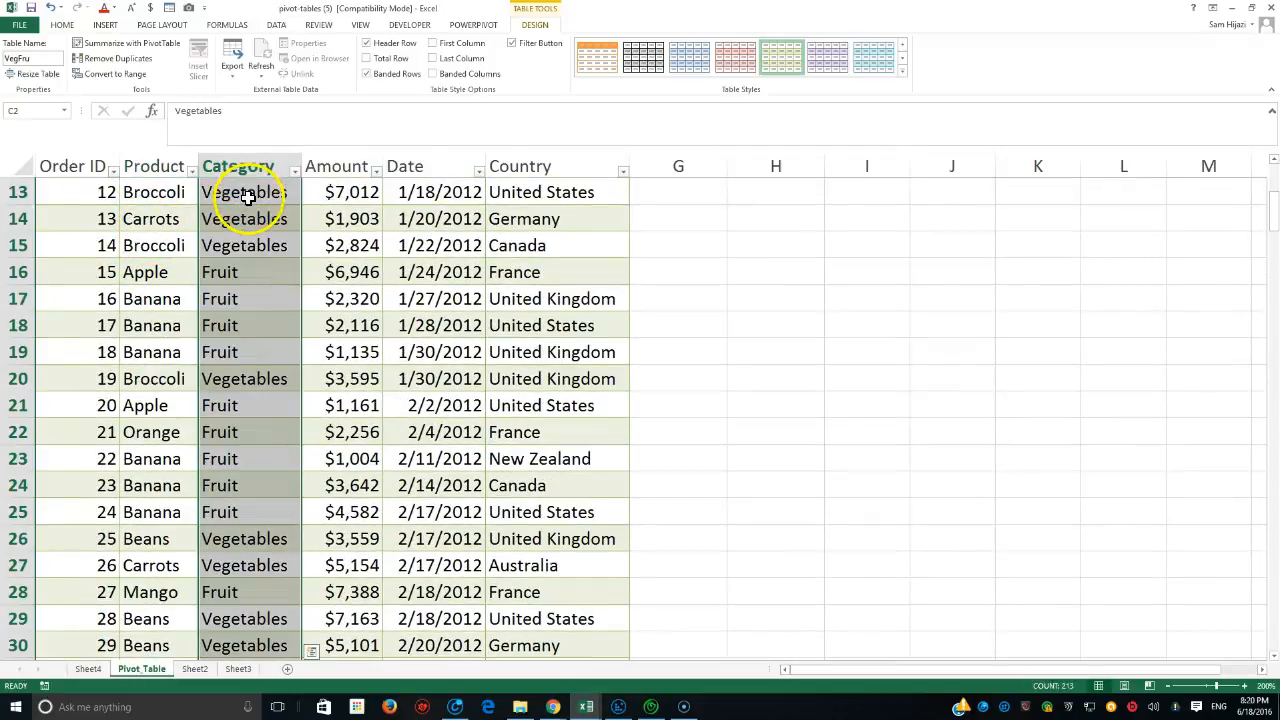
pyautogui.click(230, 296)
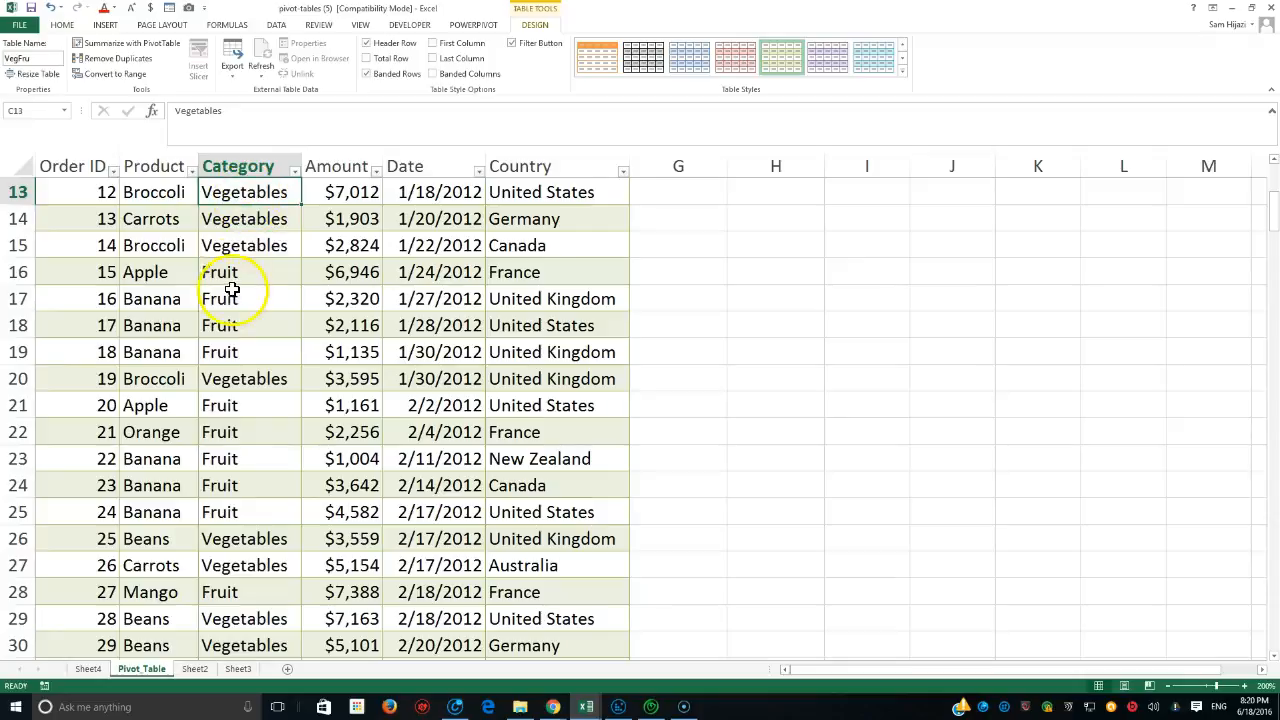
pyautogui.click(235, 196)
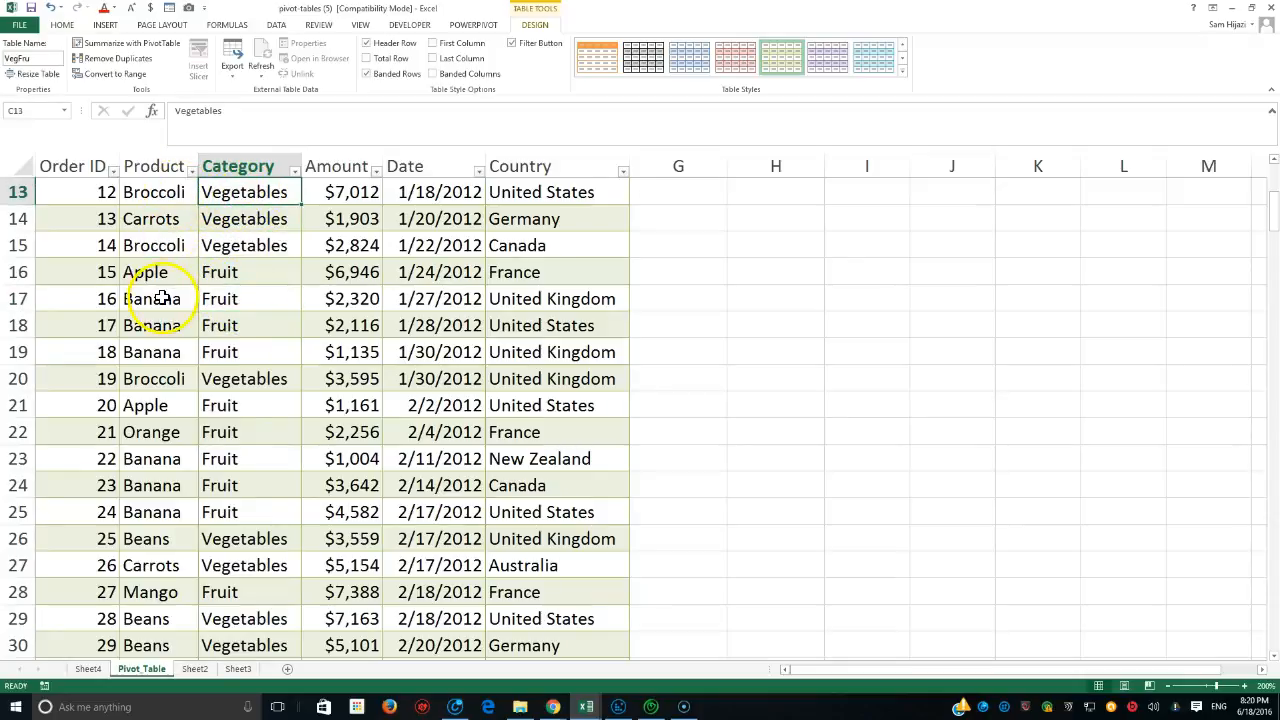
# Step: Examine sample entries in the Product column and trace order 14 across its row from Order ID to Country
pyautogui.click(150, 404)
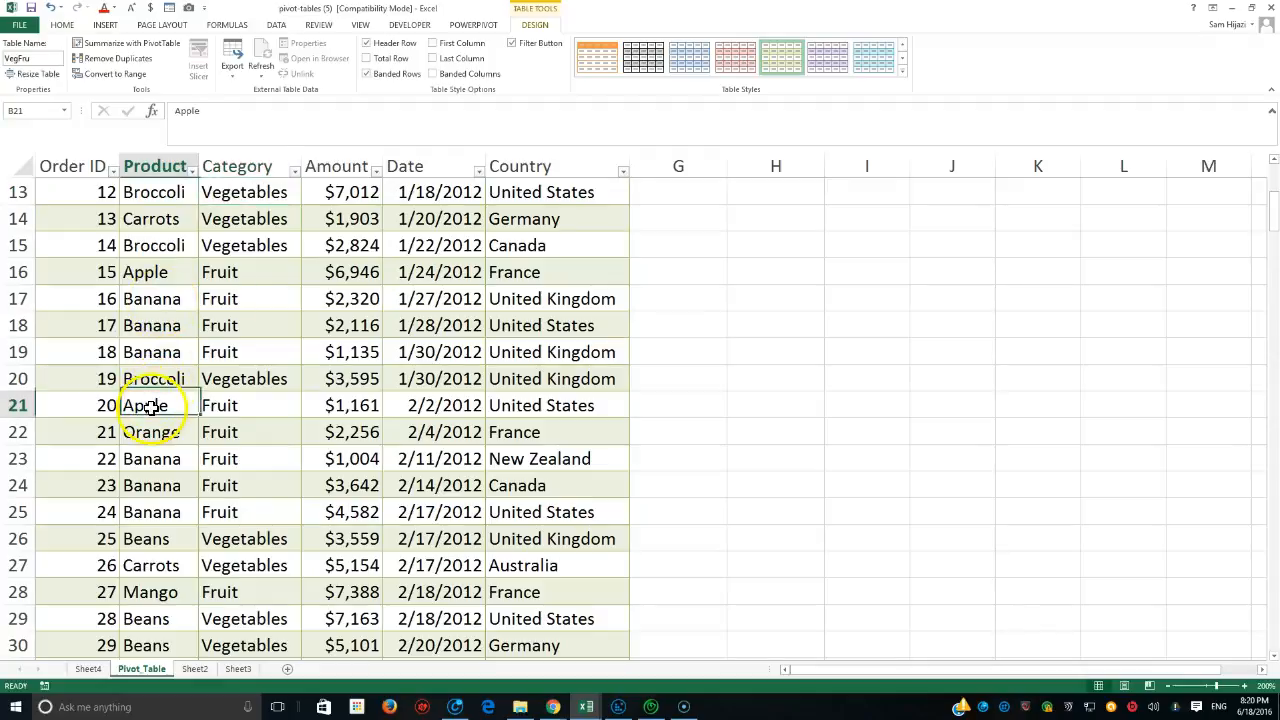
pyautogui.click(162, 244)
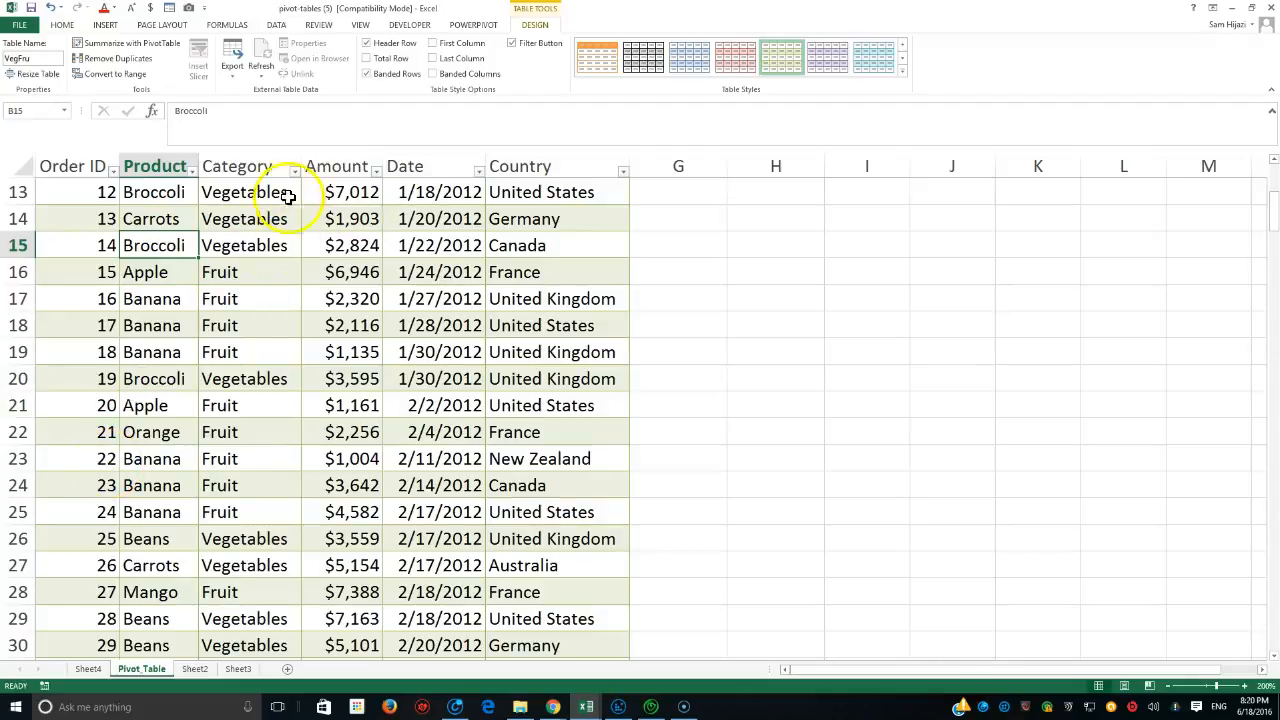
pyautogui.click(106, 191)
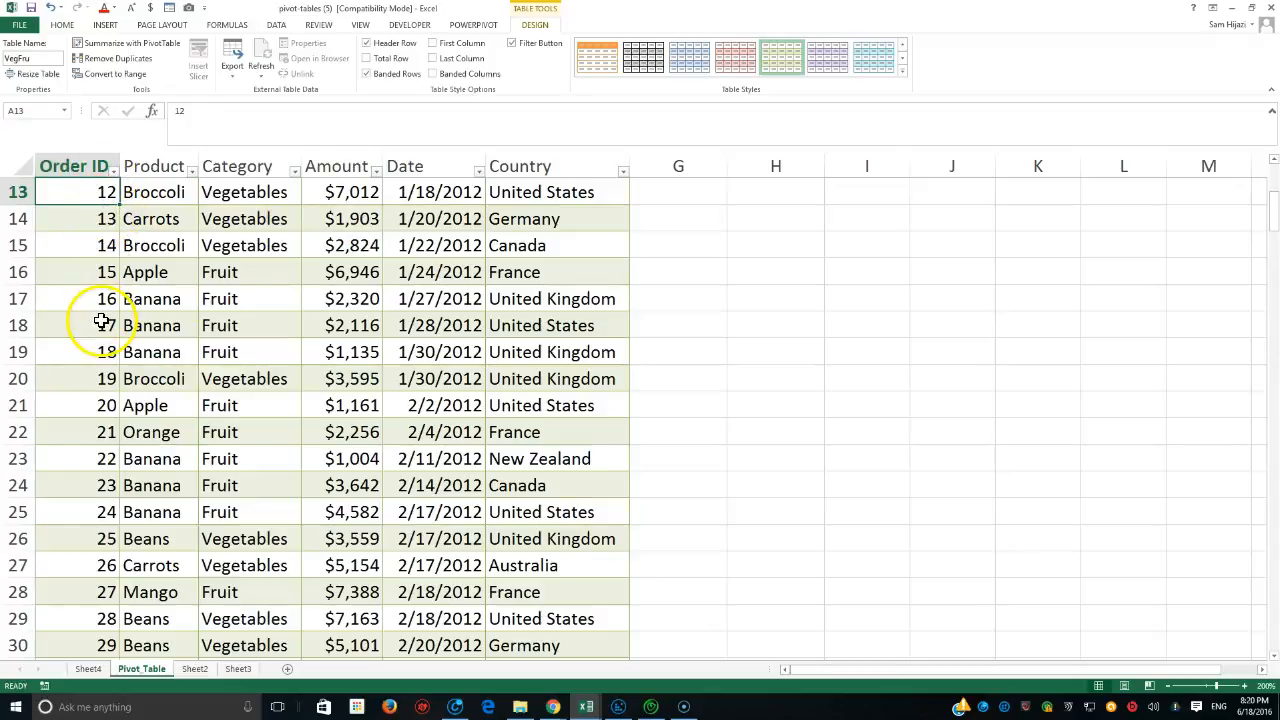
pyautogui.click(106, 245)
pyautogui.click(190, 245)
pyautogui.moveTo(193, 245); pyautogui.dragTo(500, 249)
pyautogui.click(150, 246)
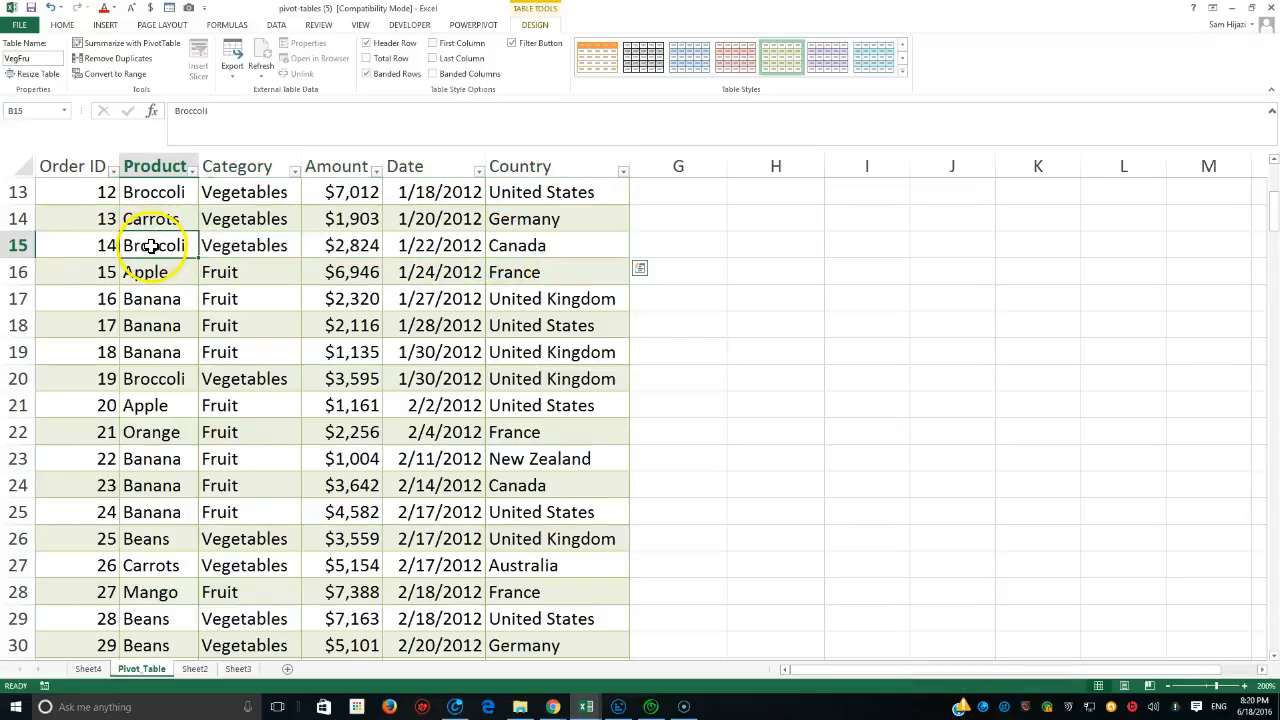
pyautogui.click(264, 245)
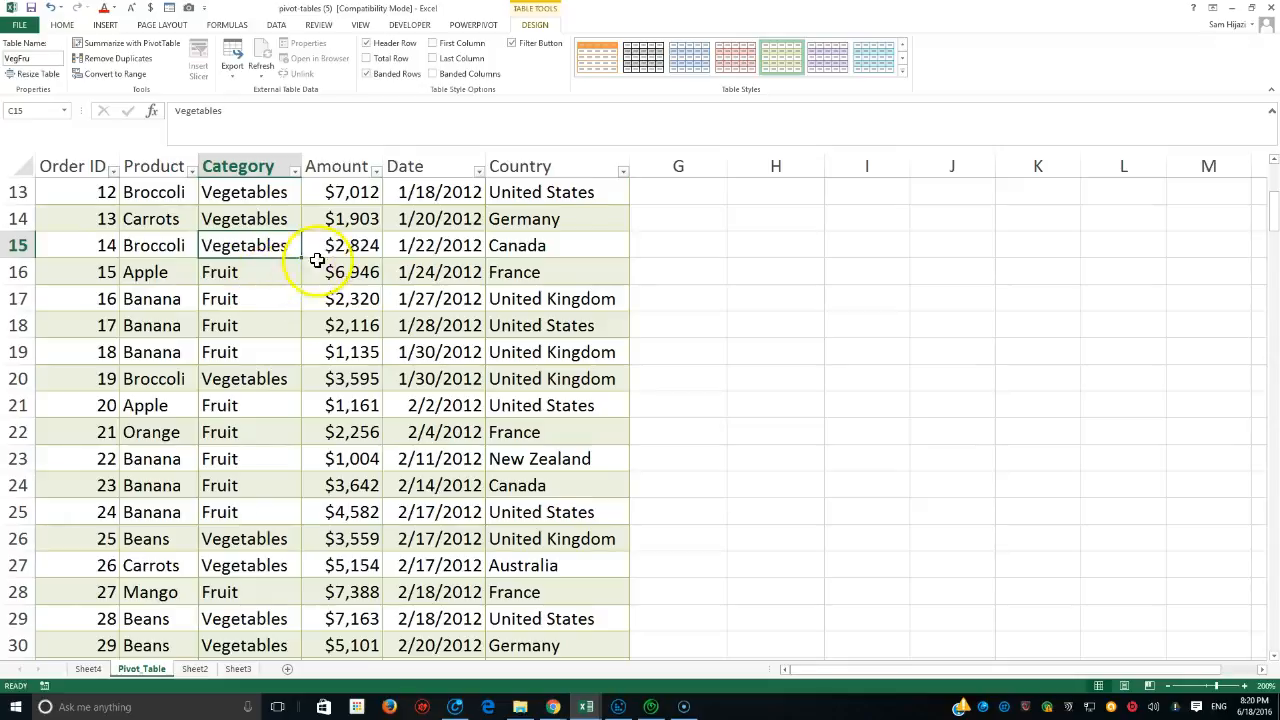
pyautogui.click(350, 247)
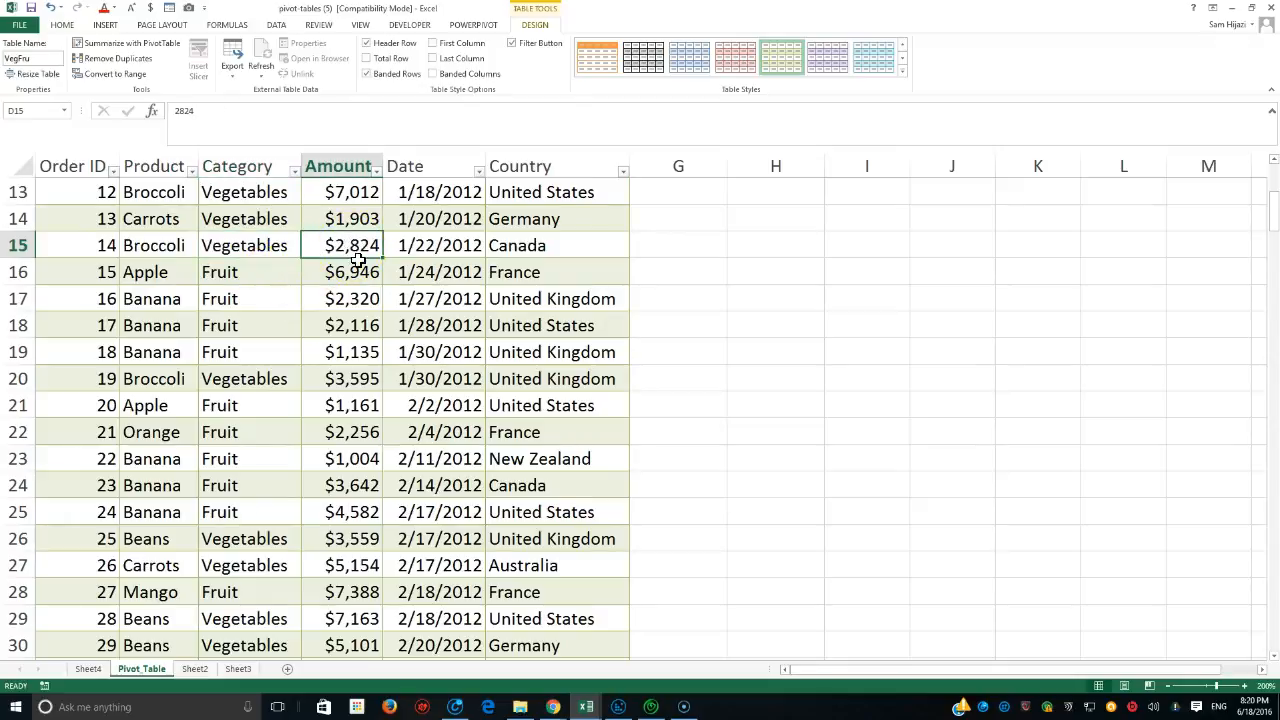
pyautogui.click(430, 250)
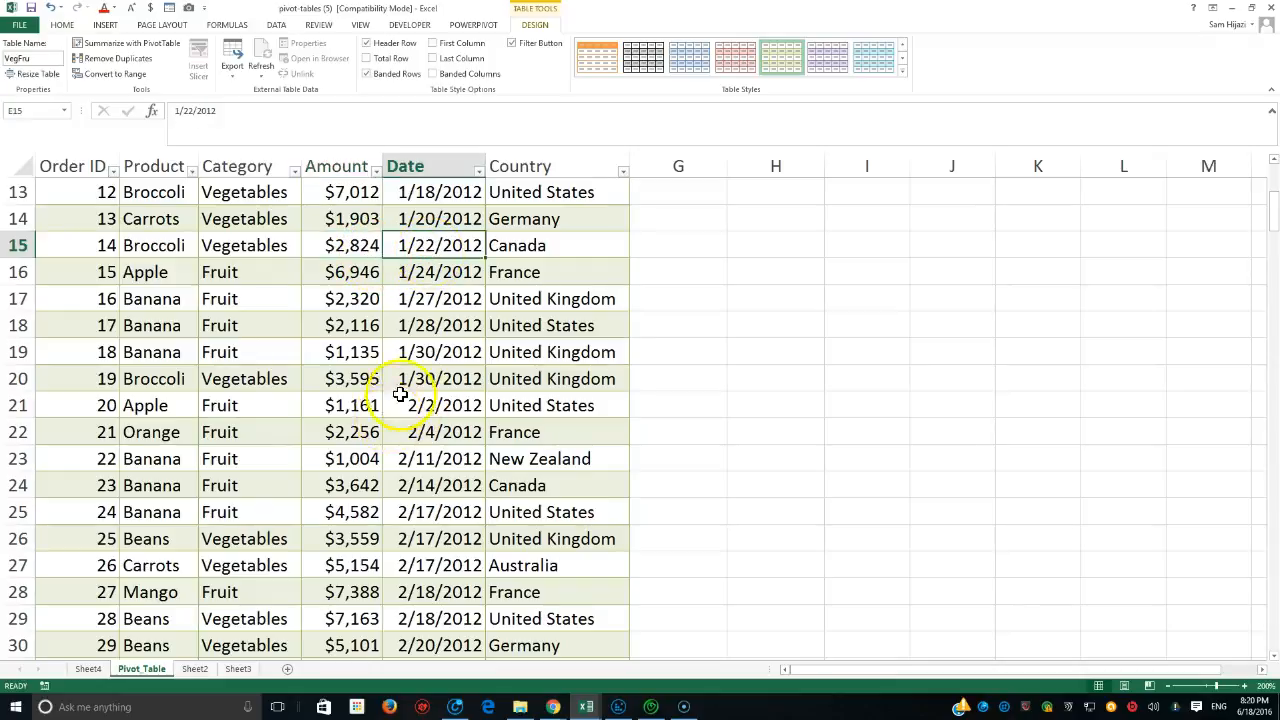
pyautogui.click(505, 246)
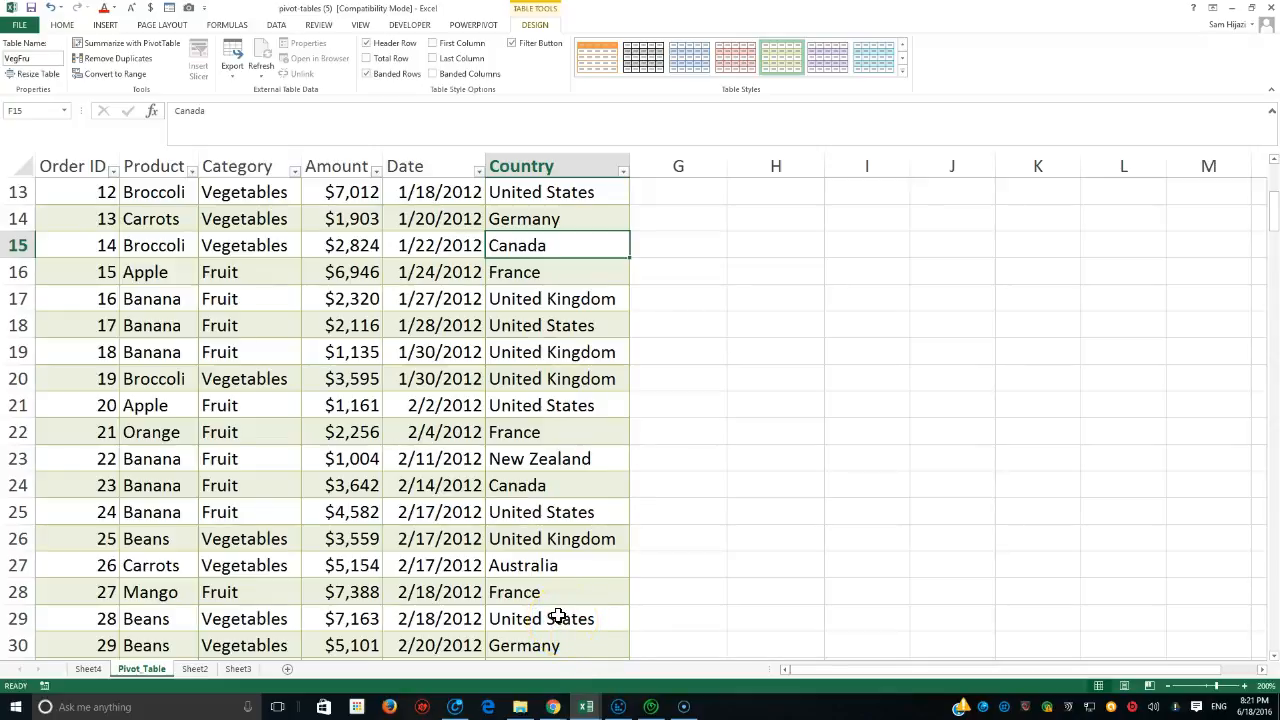
# Step: Create a PivotTable from the VegFru table on a new worksheet
pyautogui.click(296, 330)
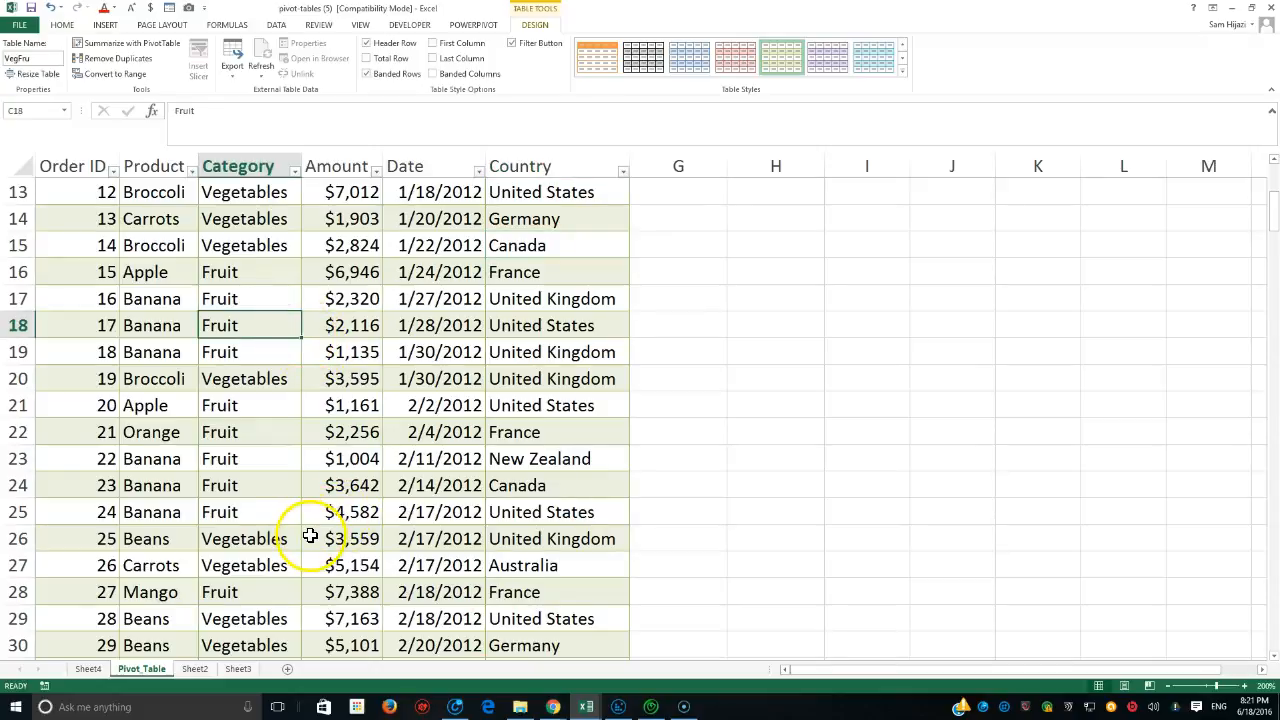
pyautogui.click(106, 27)
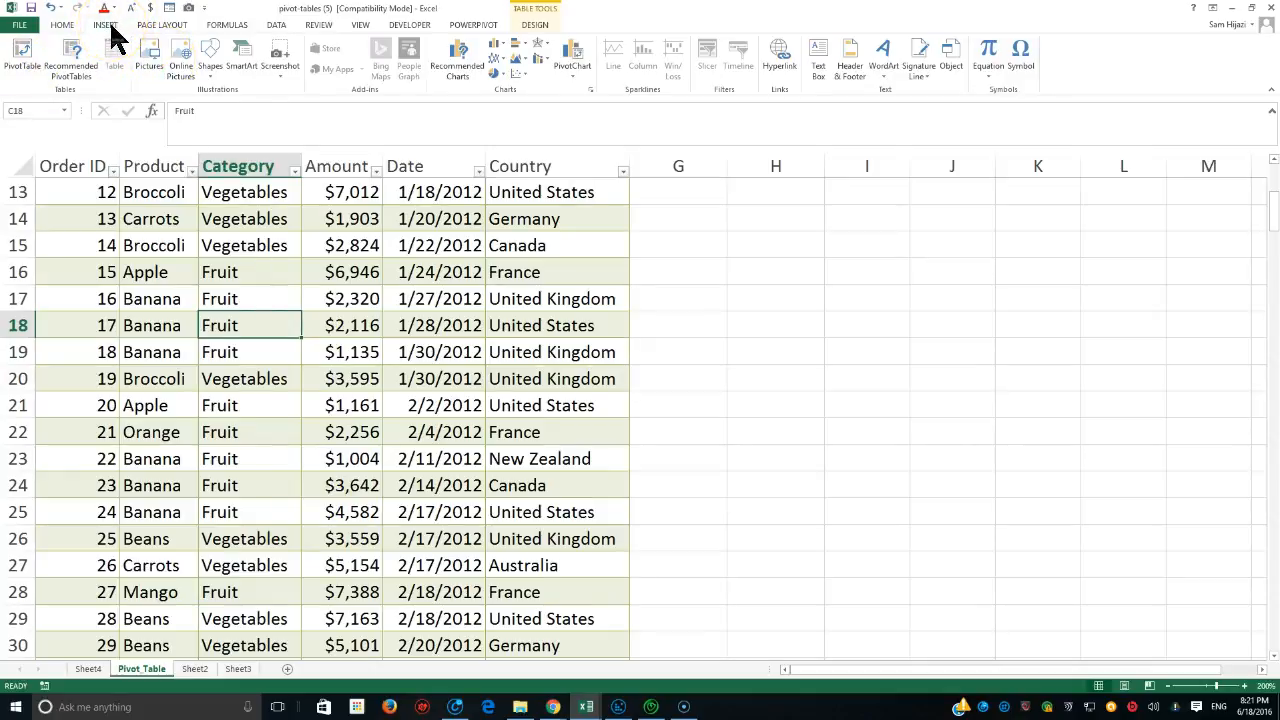
pyautogui.click(31, 62)
pyautogui.moveTo(575, 210); pyautogui.dragTo(468, 306)
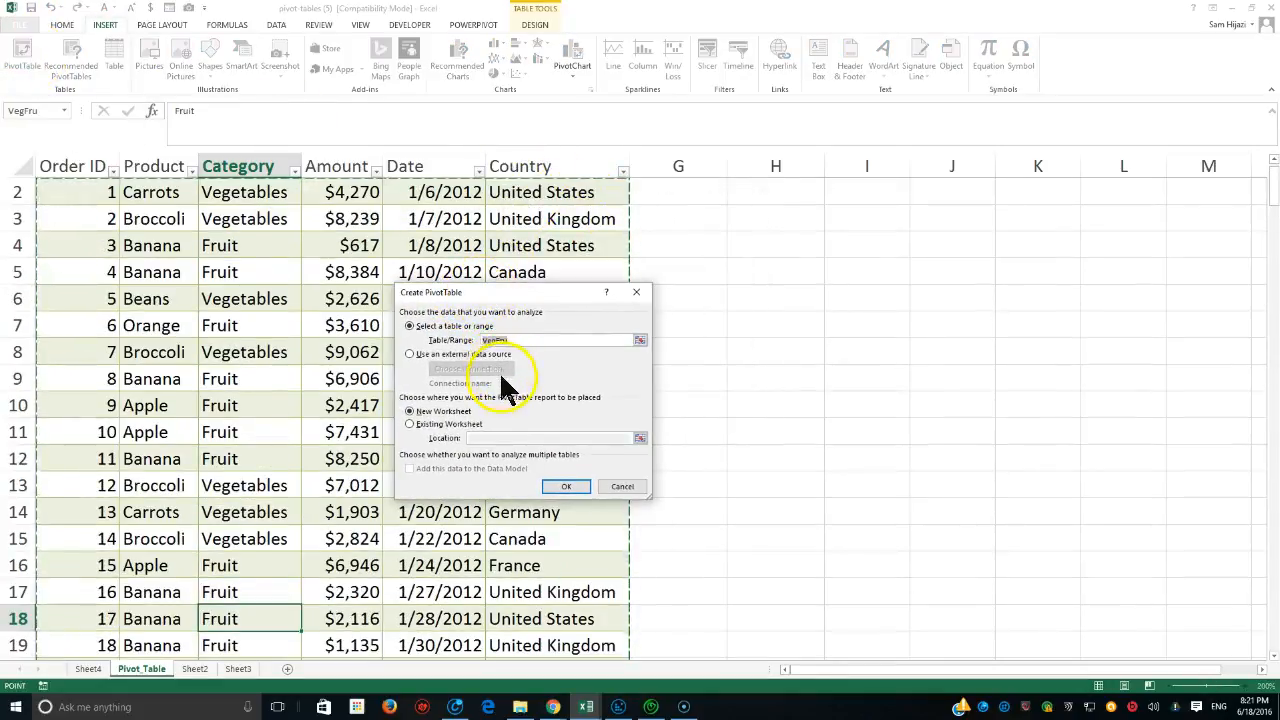
pyautogui.click(520, 342)
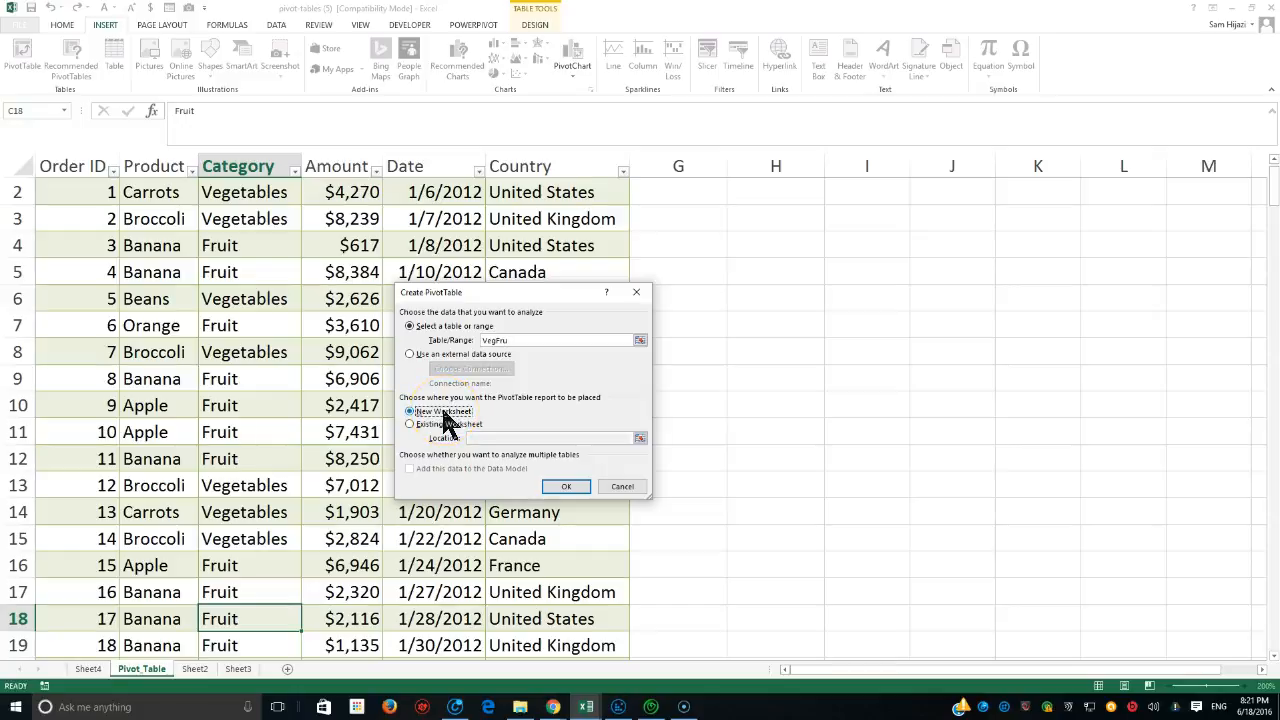
pyautogui.click(568, 488)
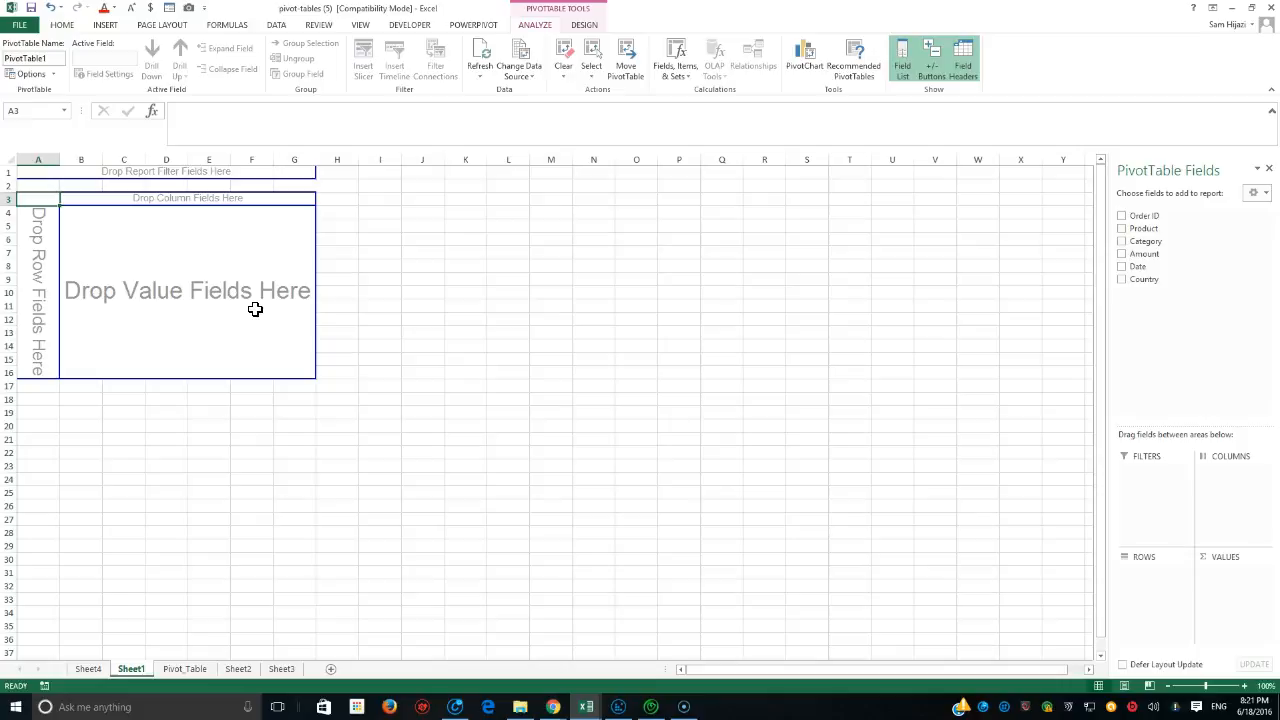
# Step: Select cells inside and outside the empty PivotTable area to check when the field list is available
pyautogui.click(207, 253)
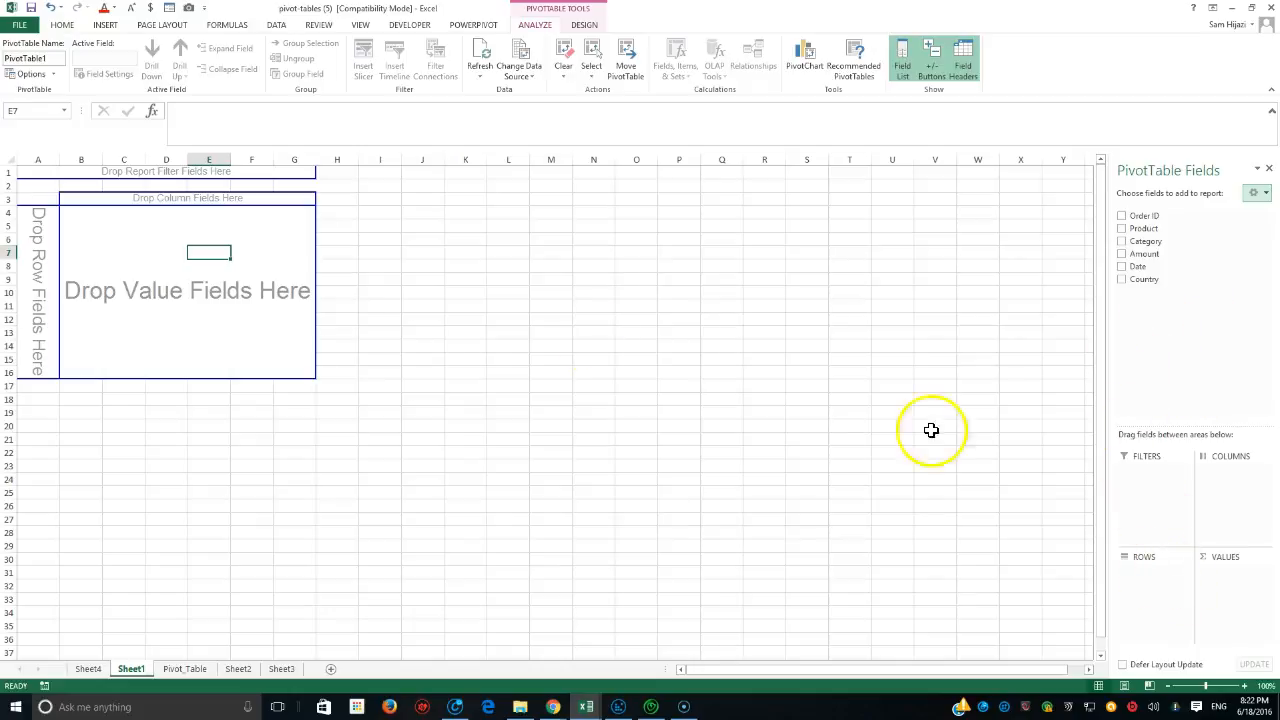
pyautogui.click(301, 264)
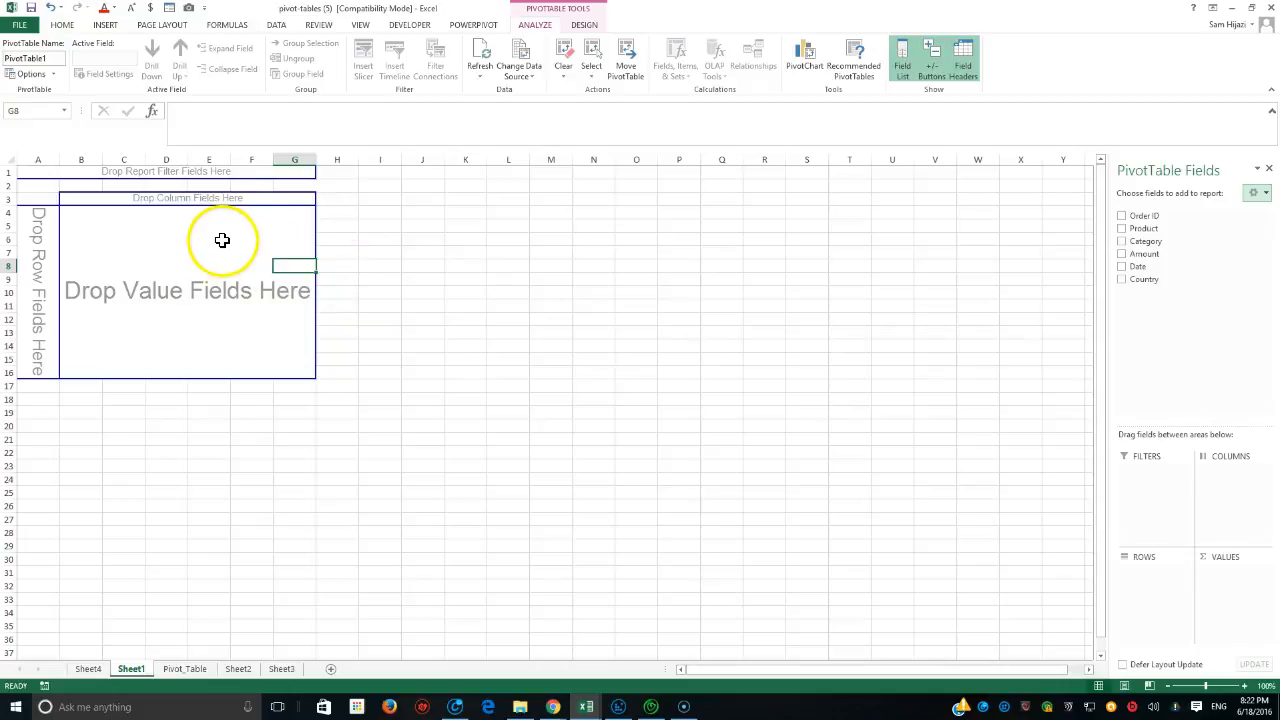
pyautogui.click(796, 321)
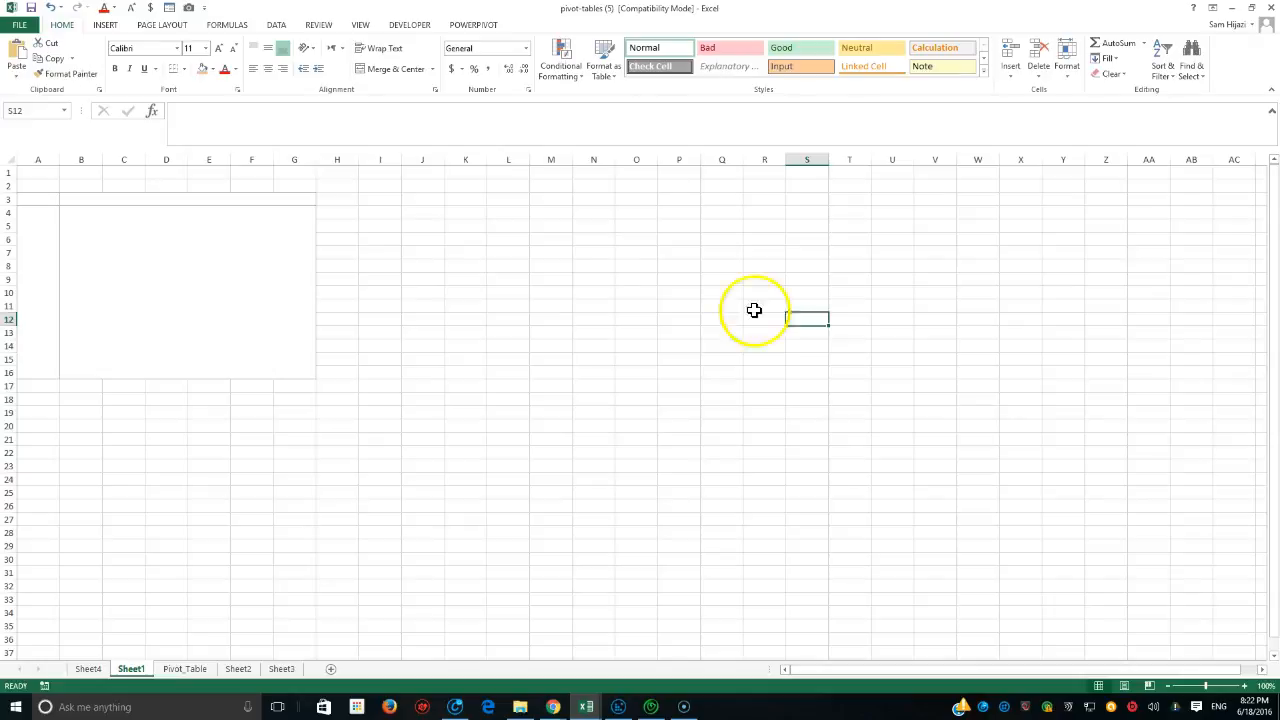
pyautogui.click(181, 241)
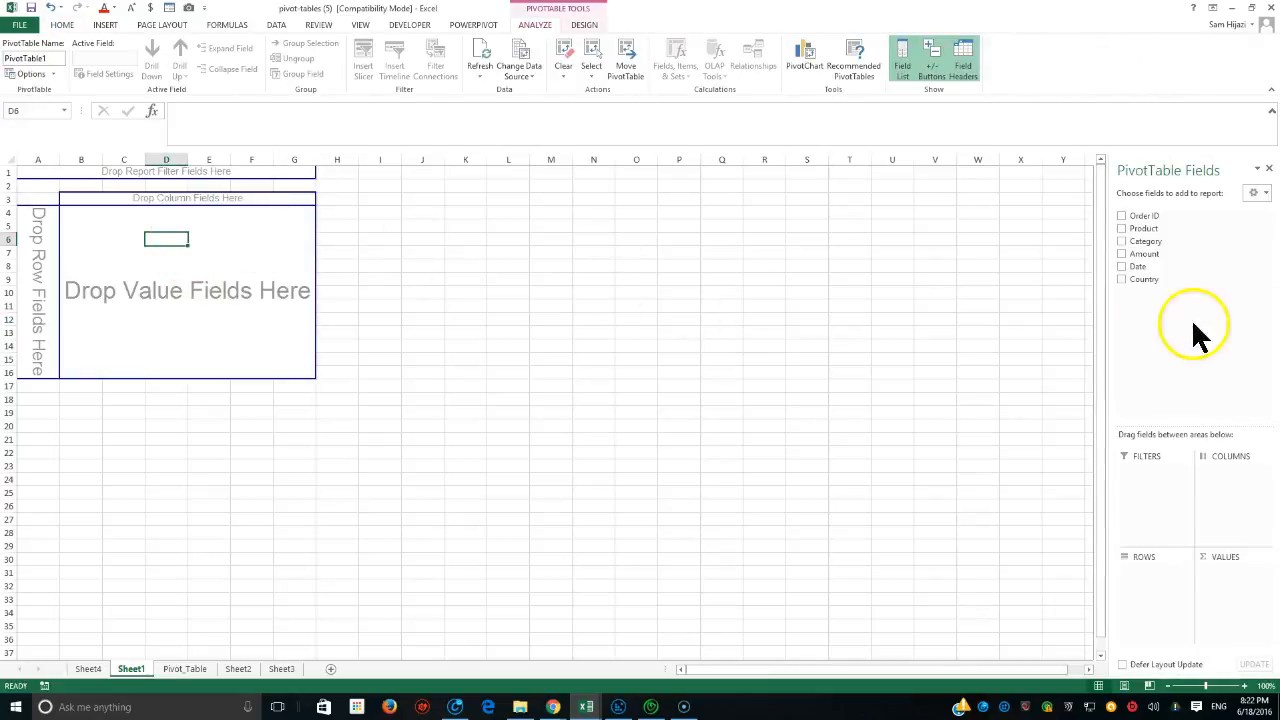
pyautogui.click(143, 257)
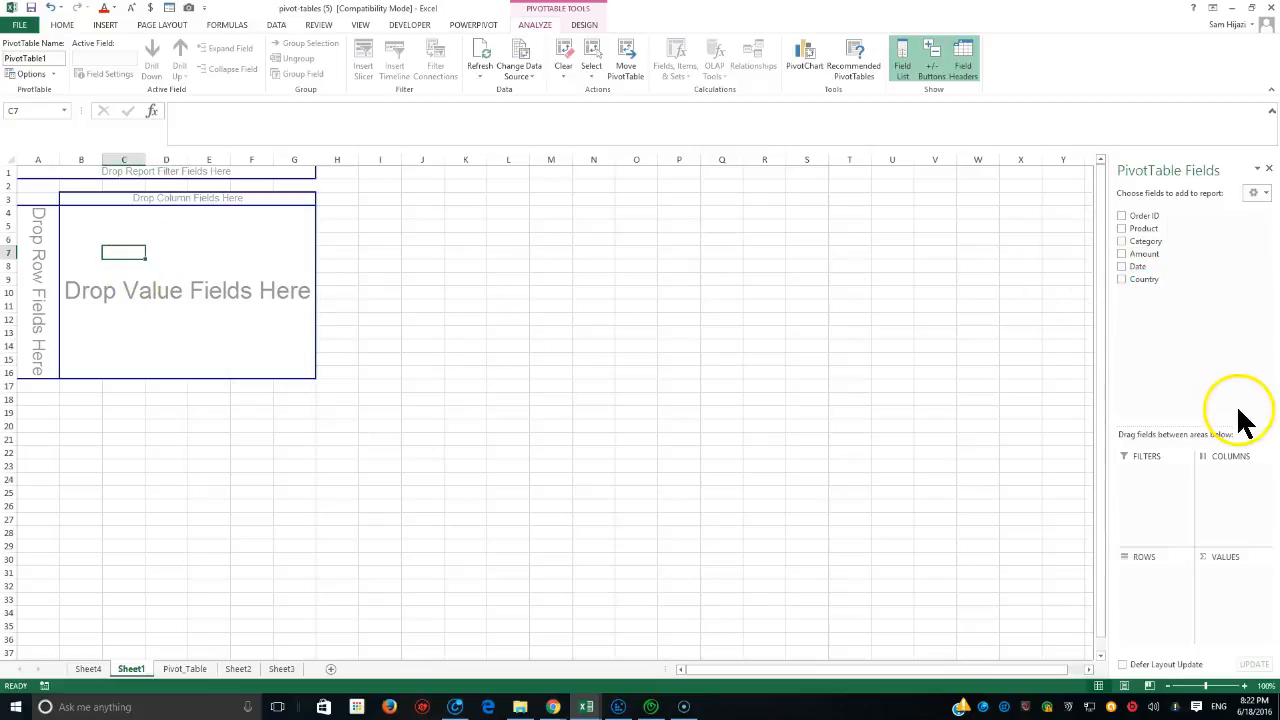
# Step: Hide and reshow the PivotTable field list, and turn off the +/- buttons and field headers
pyautogui.click(903, 70)
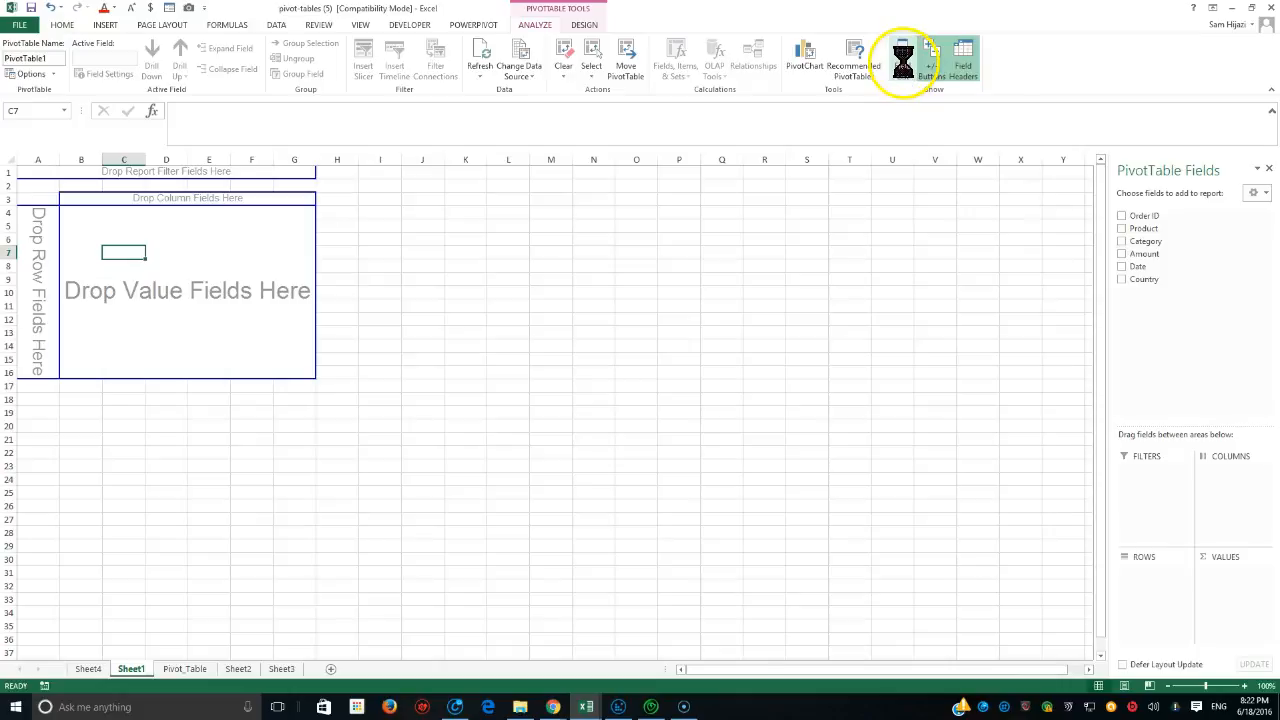
pyautogui.click(901, 62)
pyautogui.click(935, 66)
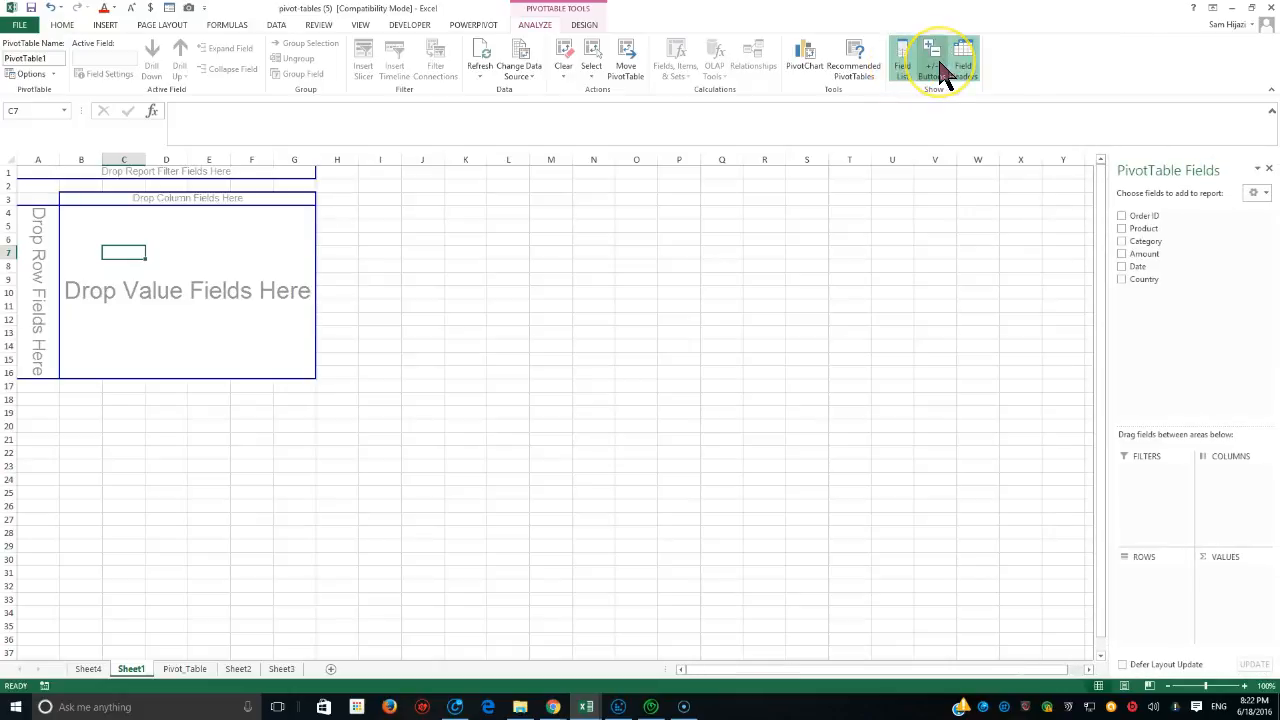
pyautogui.click(962, 72)
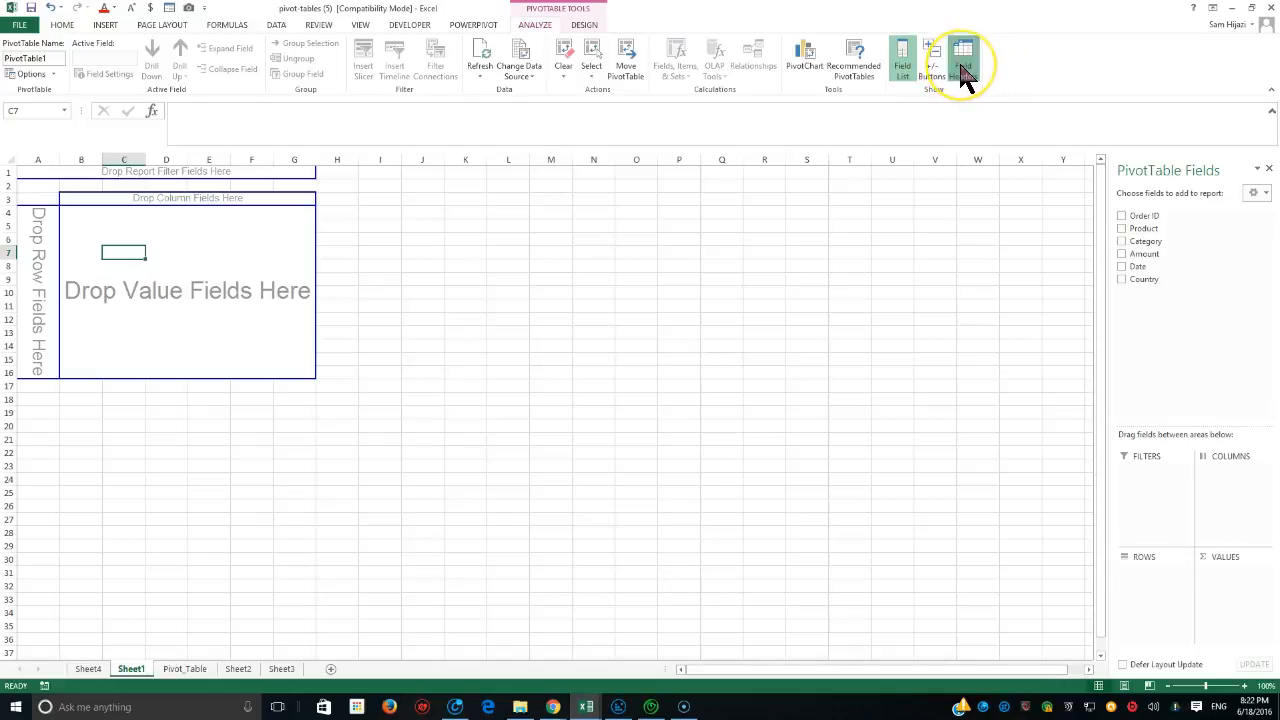
pyautogui.click(964, 76)
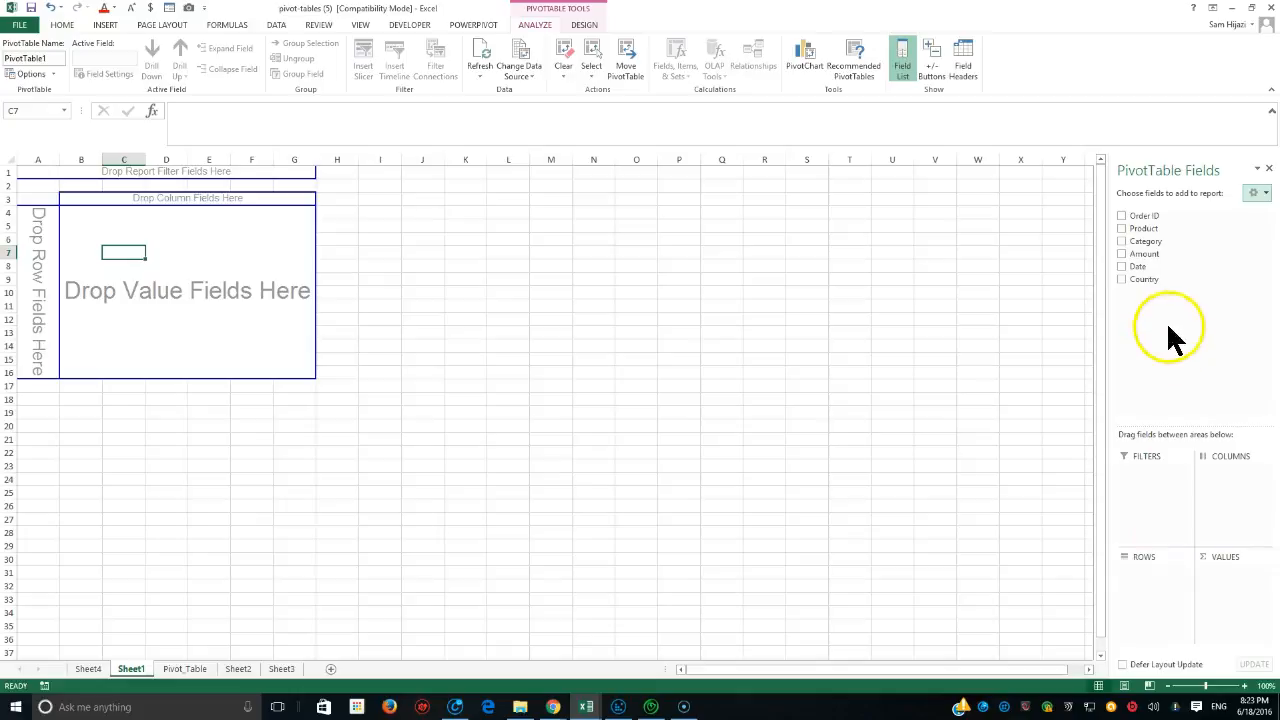
# Step: Lay out the PivotTable with Category as rows, Country as columns and the sum of Amount as values
pyautogui.moveTo(1154, 251); pyautogui.dragTo(1155, 605)
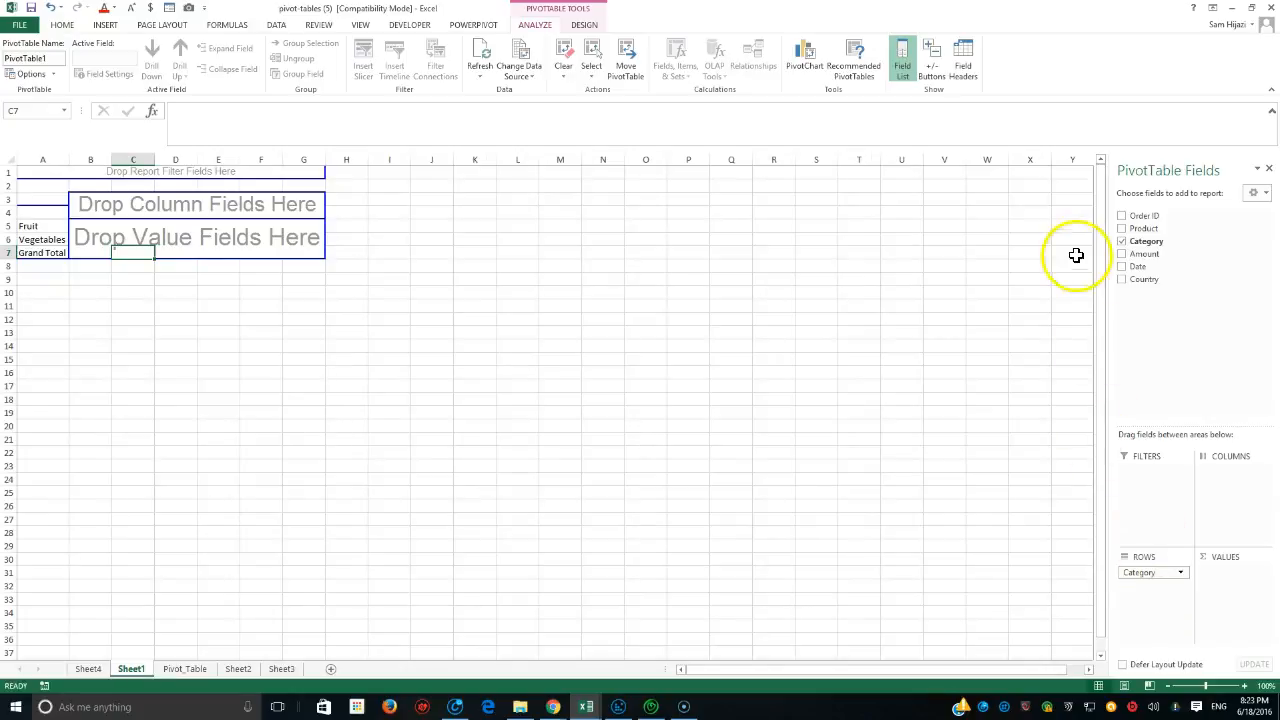
pyautogui.moveTo(1152, 284); pyautogui.dragTo(1224, 478)
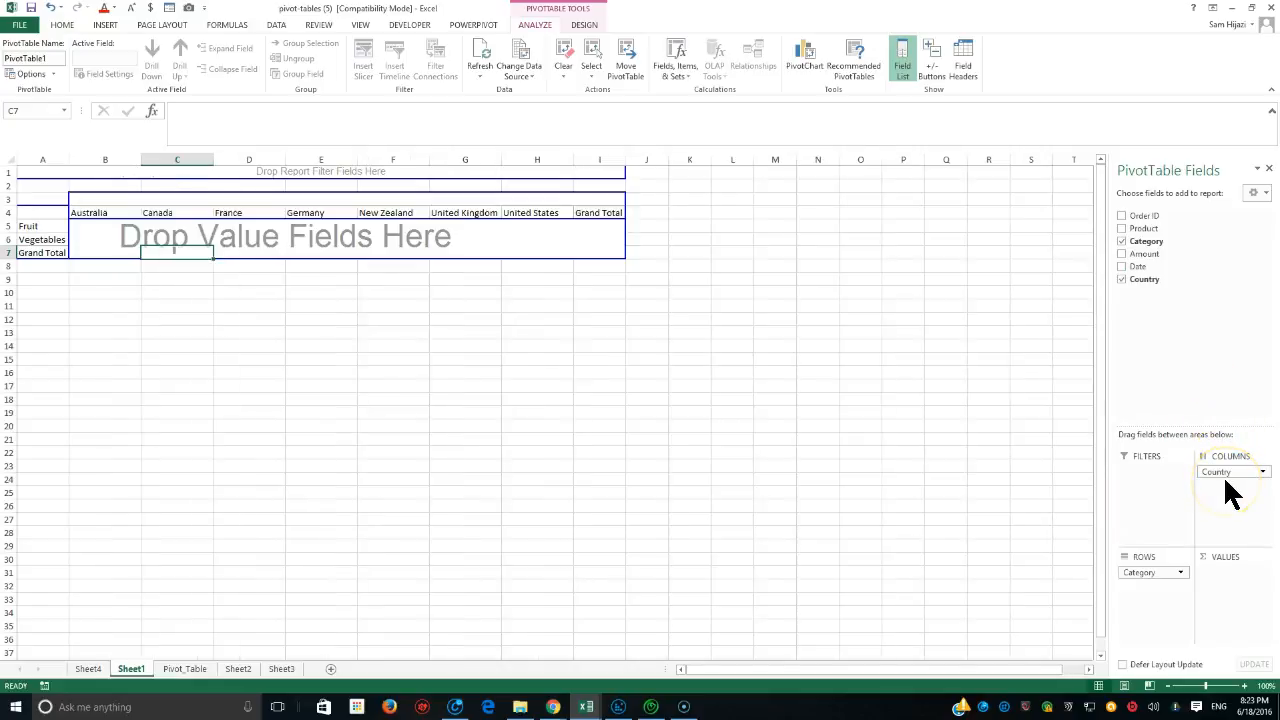
pyautogui.moveTo(1142, 255); pyautogui.dragTo(1236, 597)
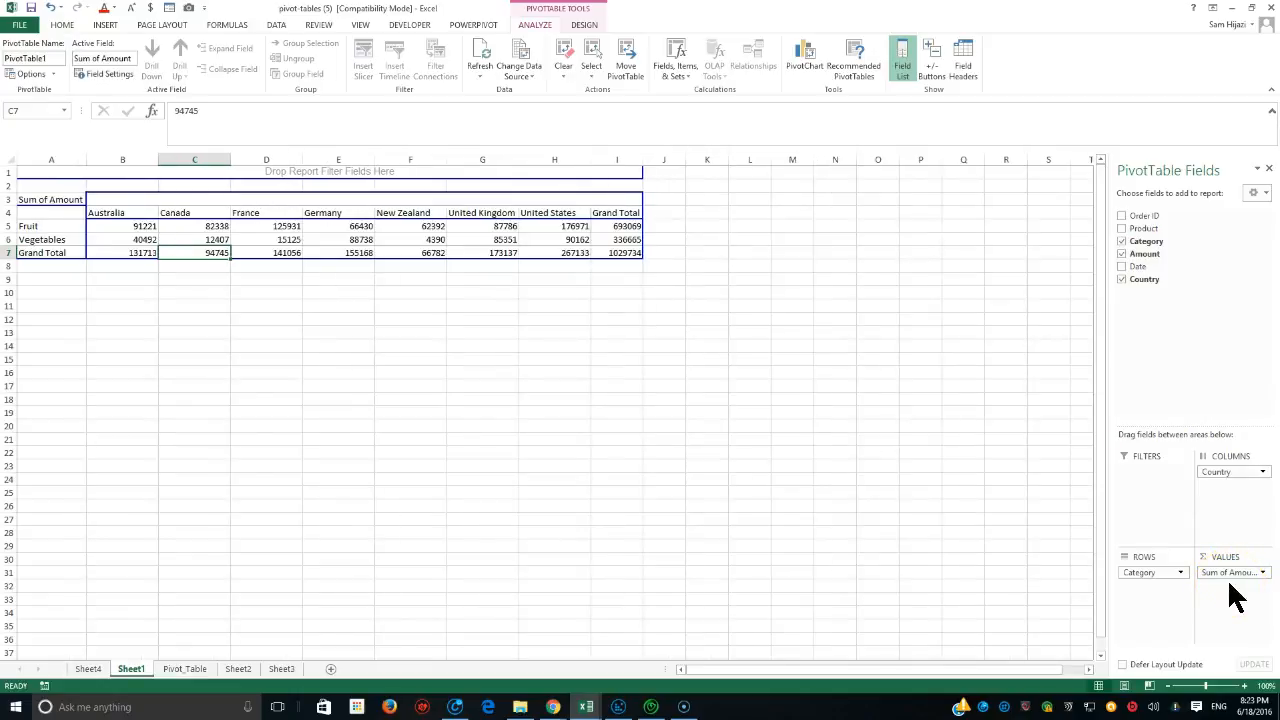
# Step: Examine the Vegetables row label and each country column label from Australia to United States in the PivotTable
pyautogui.click(42, 240)
pyautogui.click(118, 215)
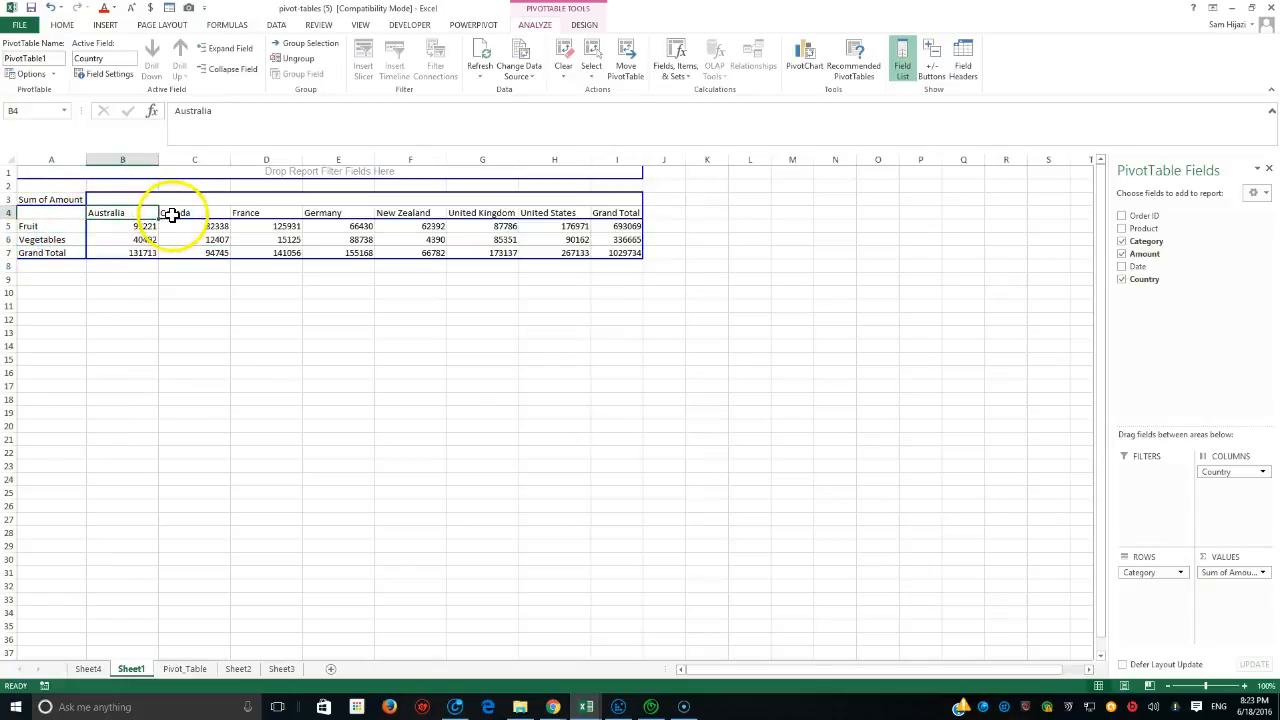
pyautogui.click(171, 215)
pyautogui.click(268, 216)
pyautogui.click(330, 213)
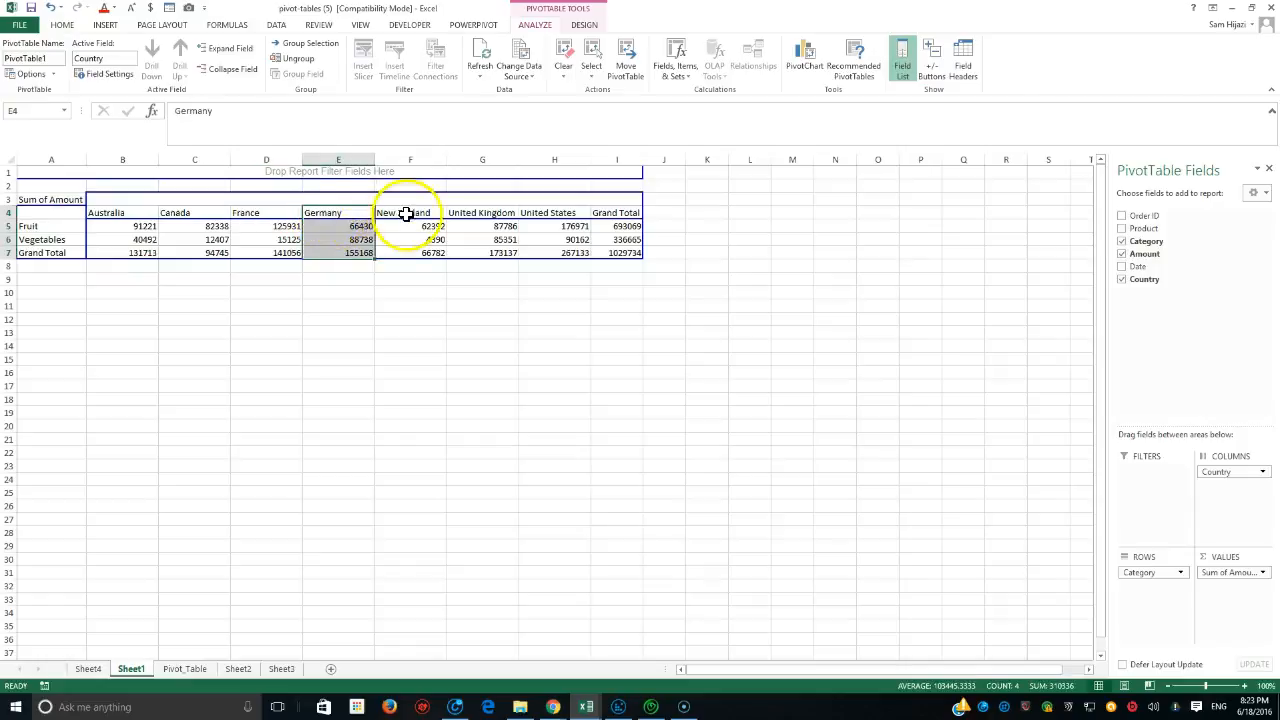
pyautogui.click(411, 210)
pyautogui.click(487, 215)
pyautogui.click(541, 214)
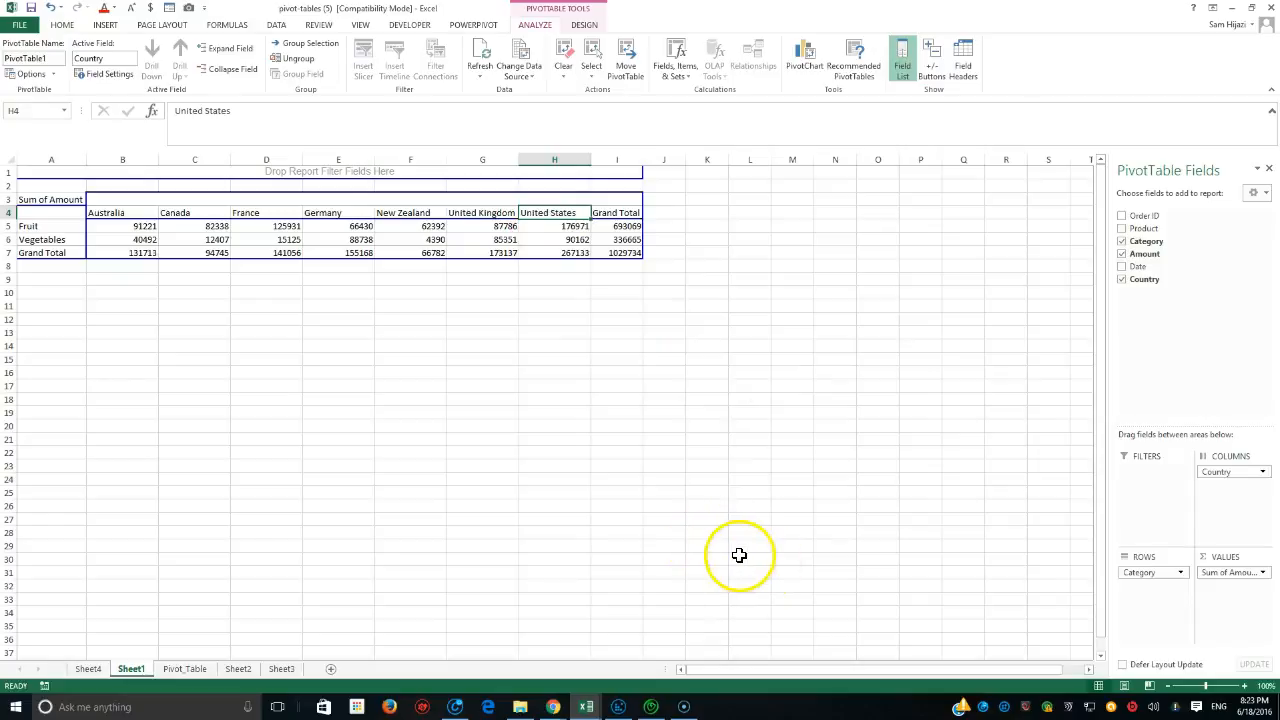
# Step: Swap the PivotTable fields to put Country in rows and Category in columns, and check both sets of labels
pyautogui.moveTo(1205, 472)
pyautogui.mouseDown()
pyautogui.moveTo(1135, 592)
pyautogui.moveTo(1220, 482)
pyautogui.mouseUp()
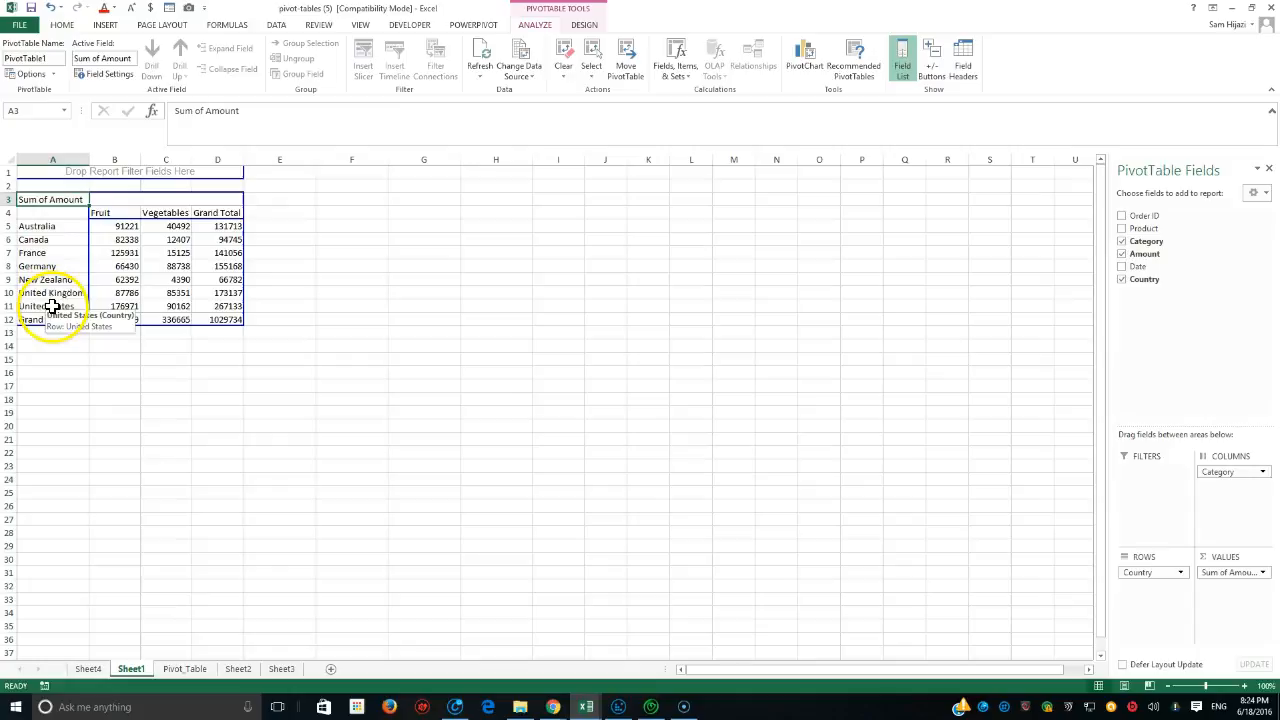
pyautogui.moveTo(49, 226); pyautogui.dragTo(43, 311)
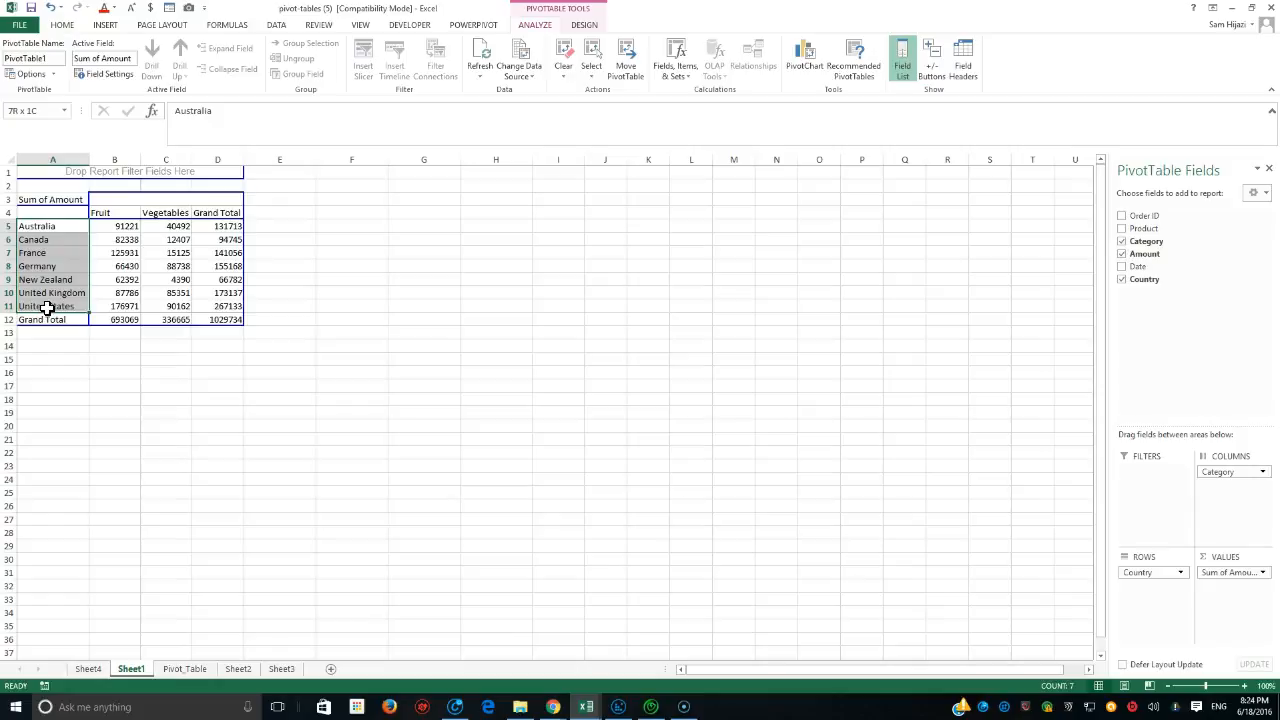
pyautogui.moveTo(114, 214); pyautogui.dragTo(172, 219)
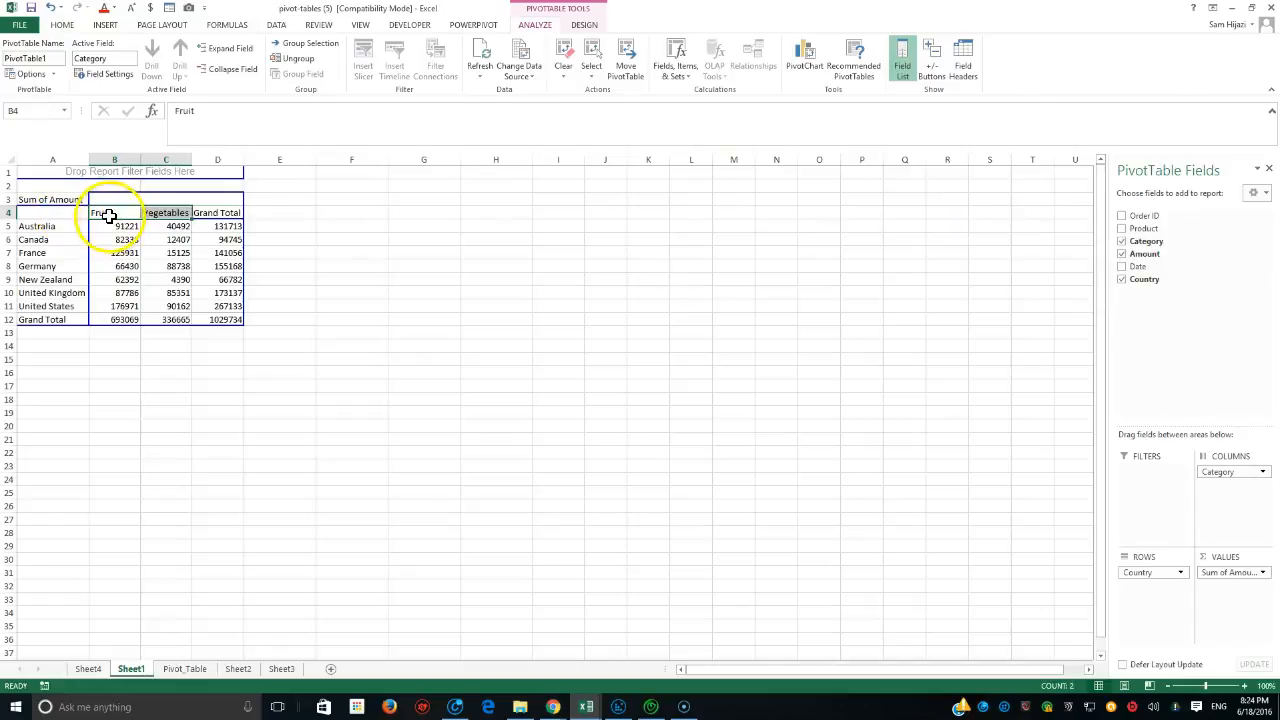
pyautogui.moveTo(30, 228); pyautogui.dragTo(62, 306)
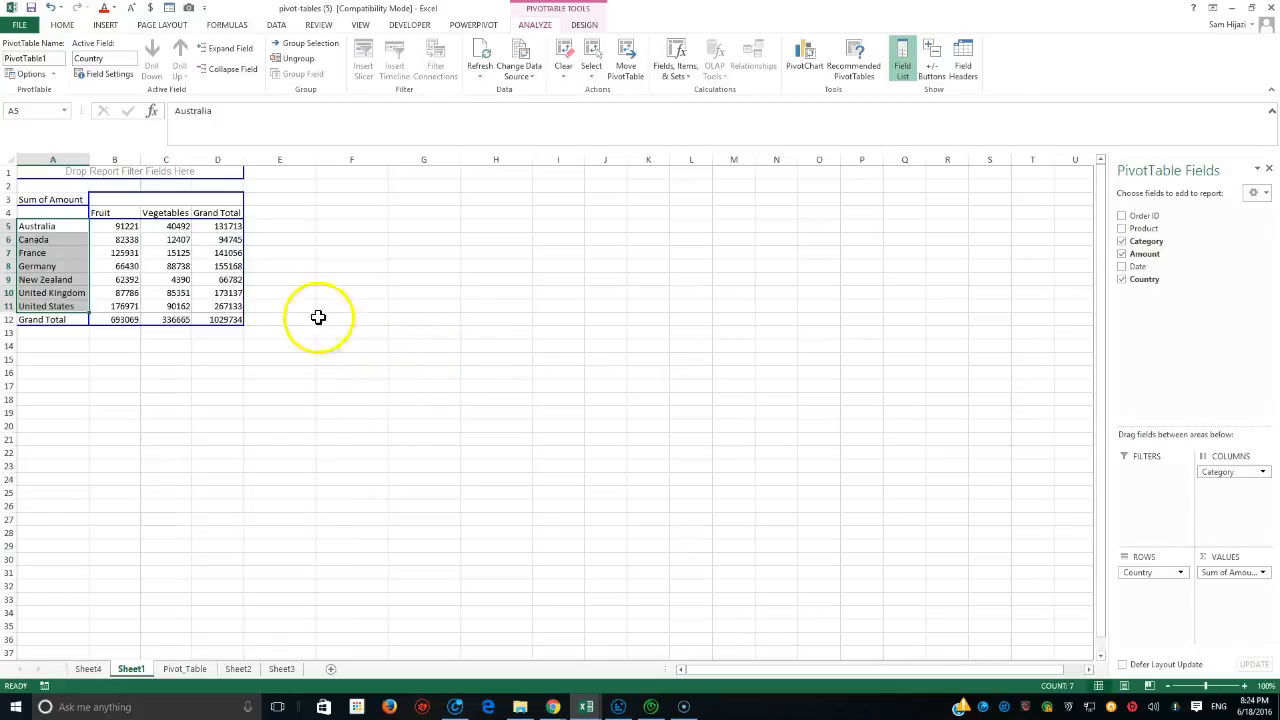
# Step: Examine Australia's fruit and vegetable amounts in the PivotTable
pyautogui.press('Return')
pyautogui.click(74, 228)
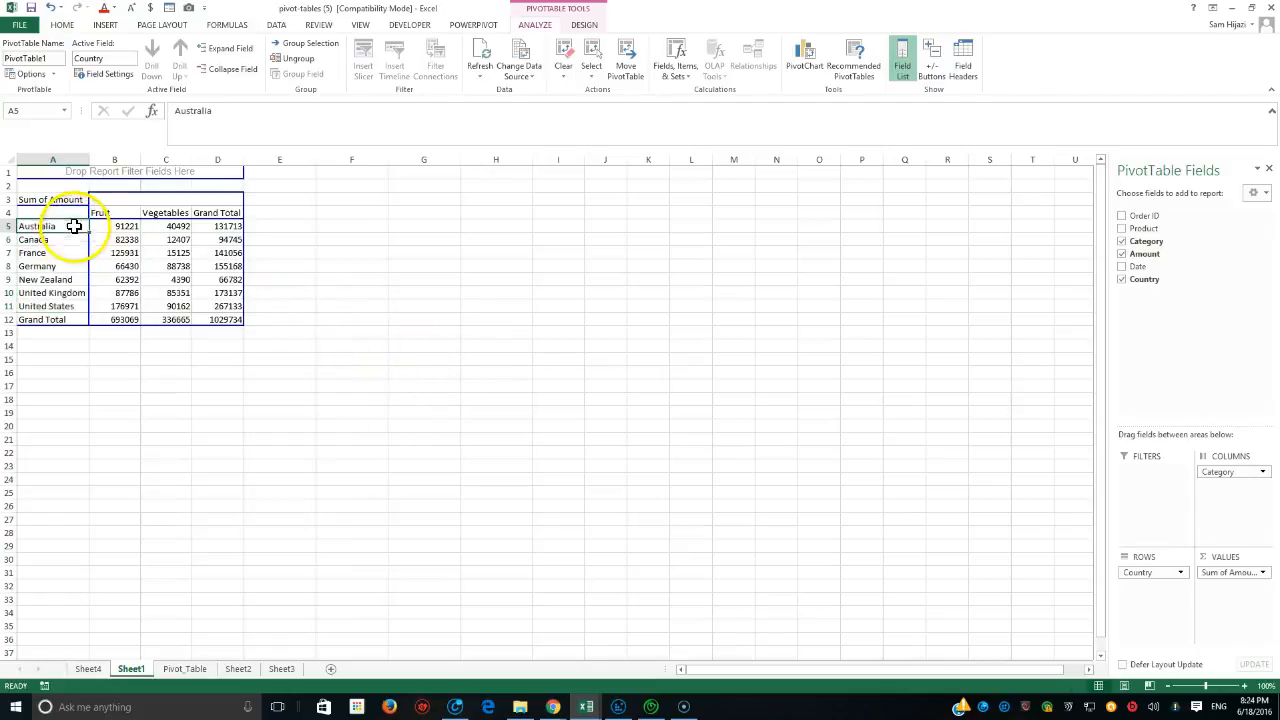
pyautogui.click(118, 228)
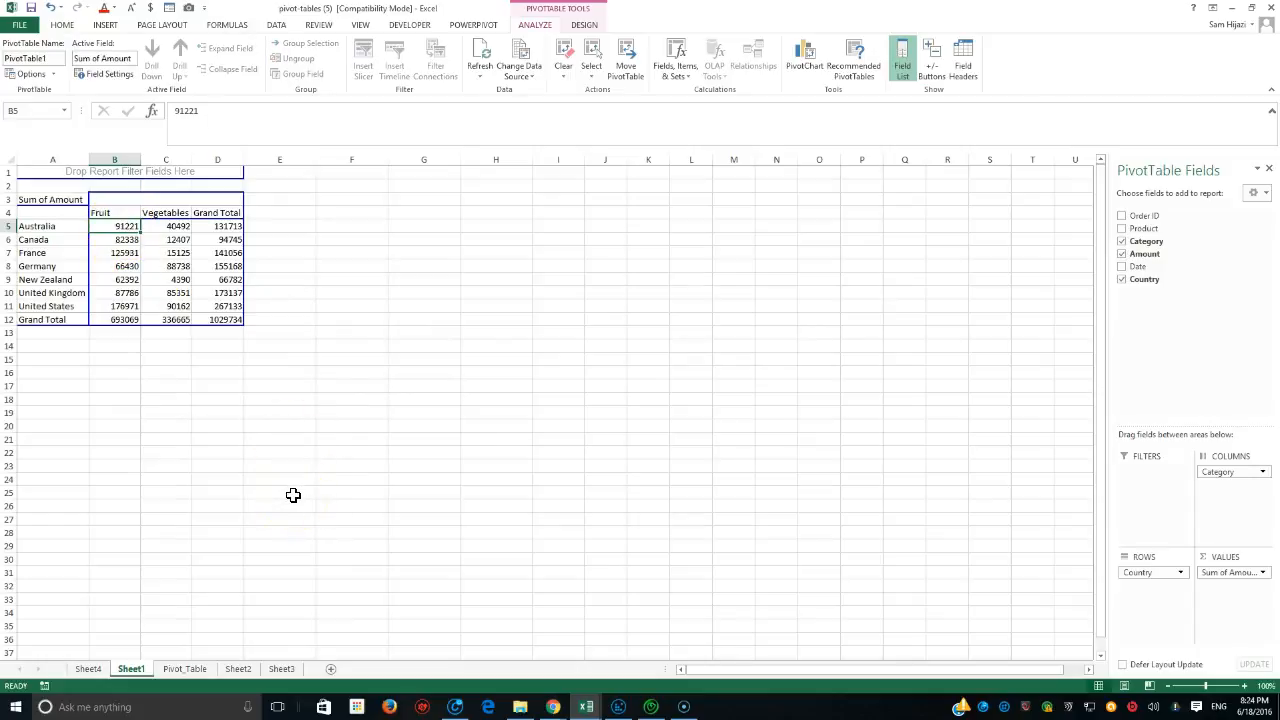
pyautogui.click(166, 228)
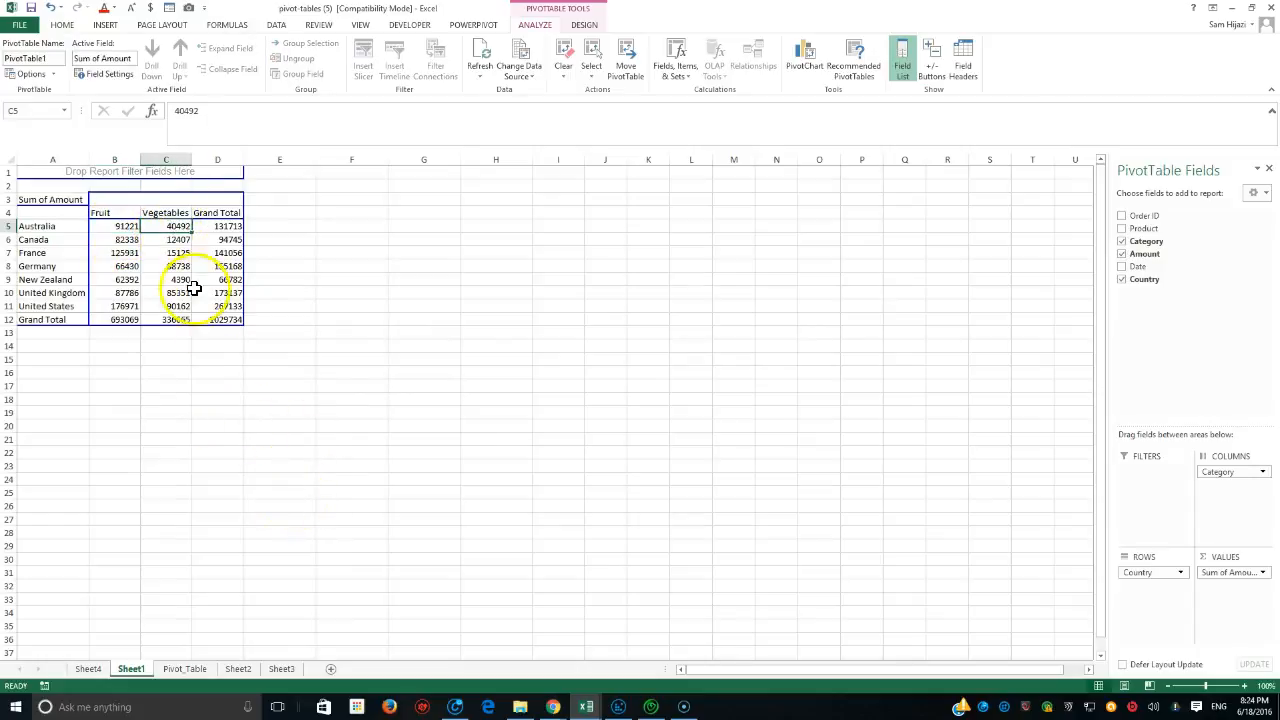
# Step: Examine Australia's grand total, the fruit and vegetable column totals and the overall grand total in the PivotTable
pyautogui.click(230, 229)
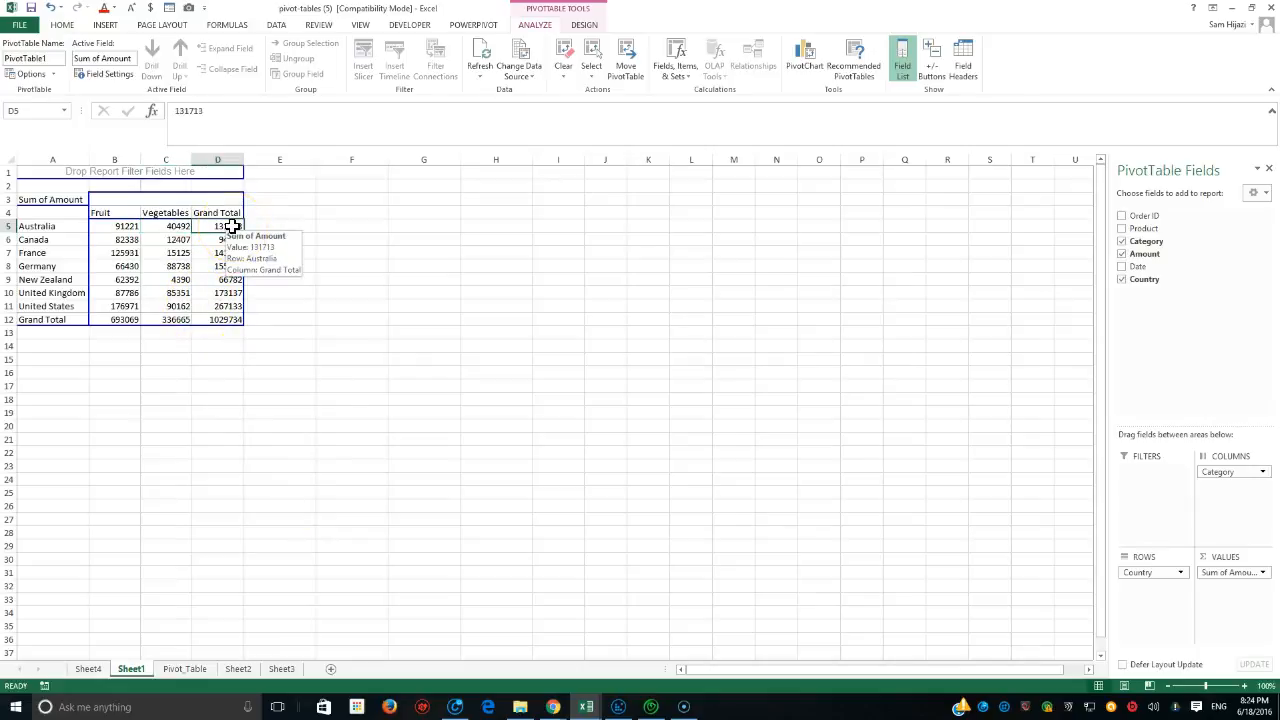
pyautogui.click(45, 320)
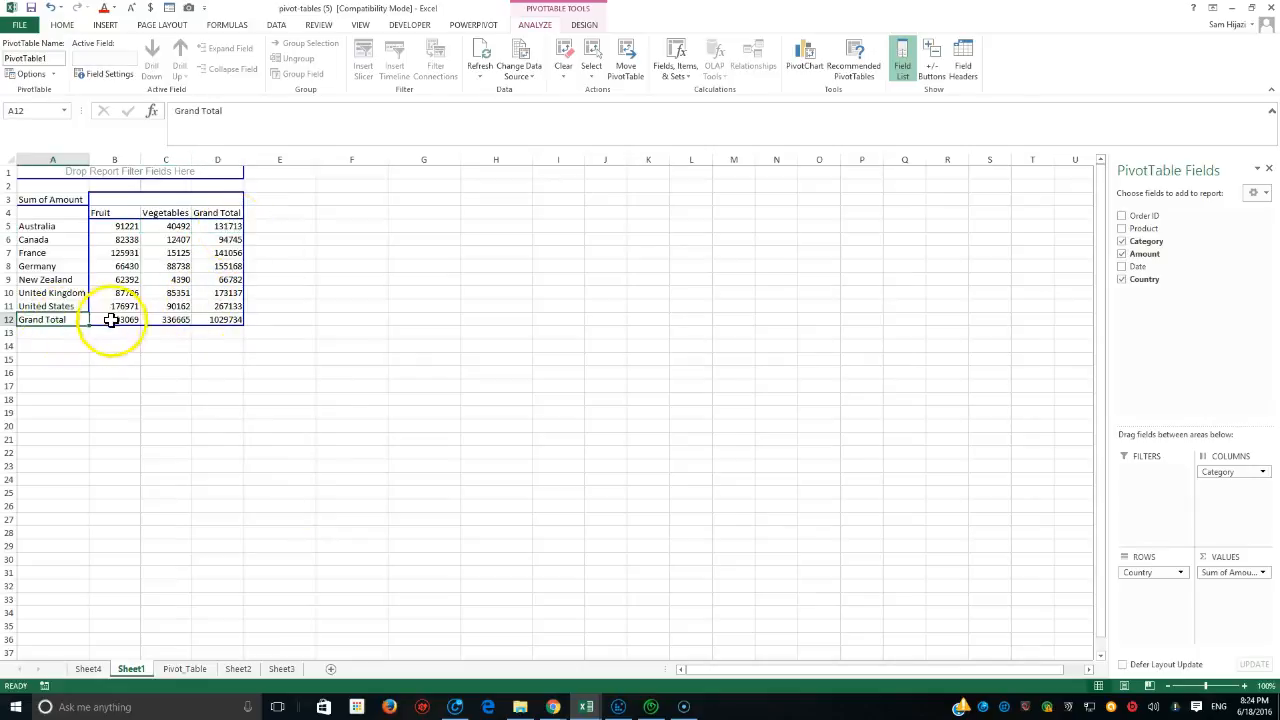
pyautogui.click(114, 322)
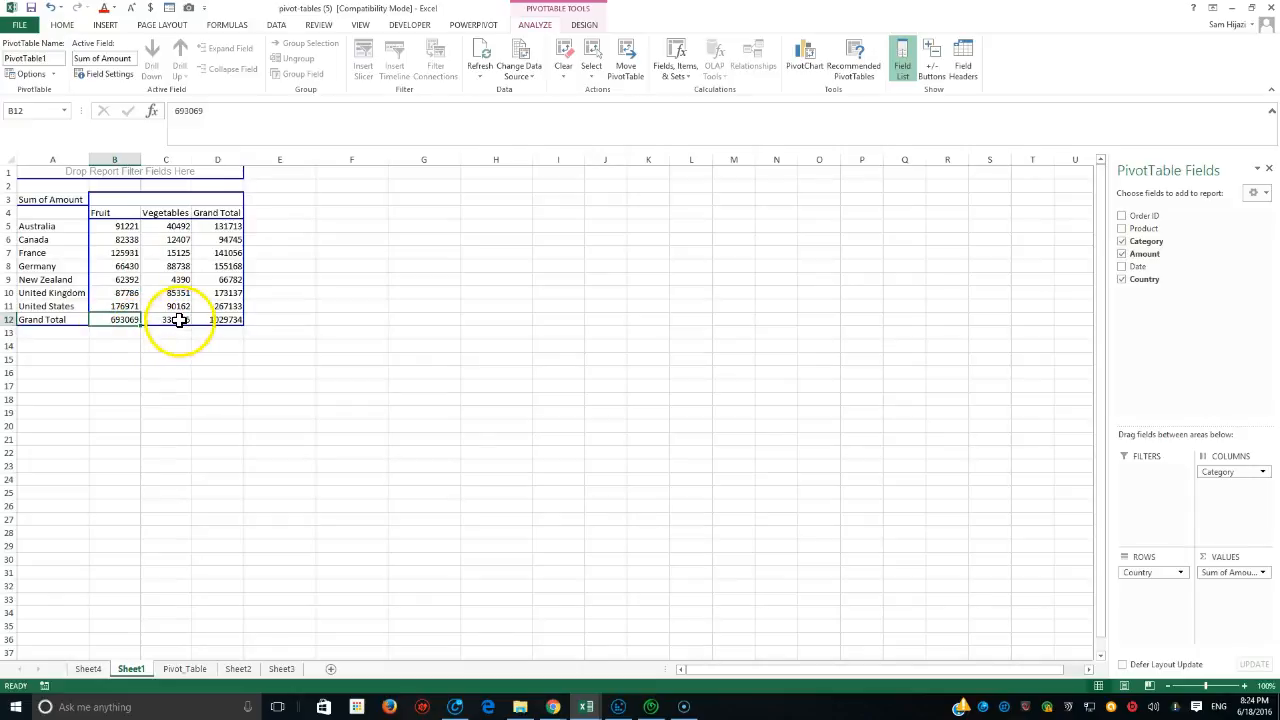
pyautogui.click(178, 320)
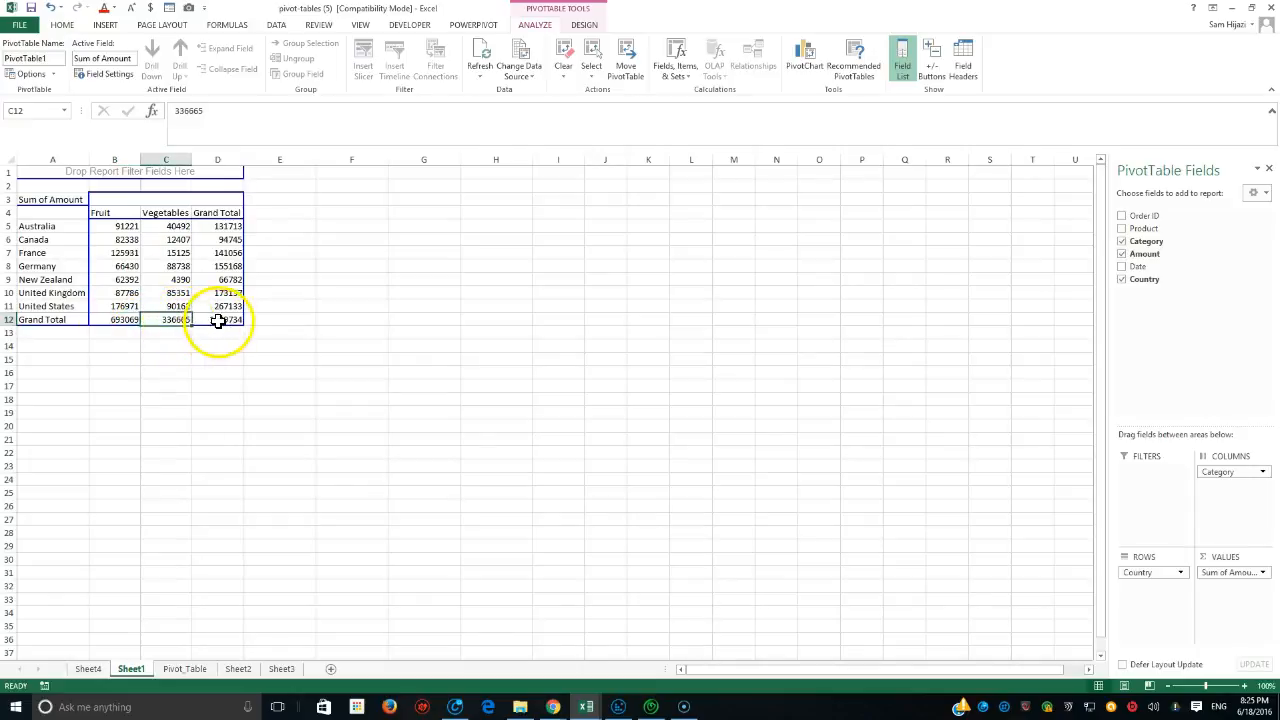
pyautogui.click(222, 319)
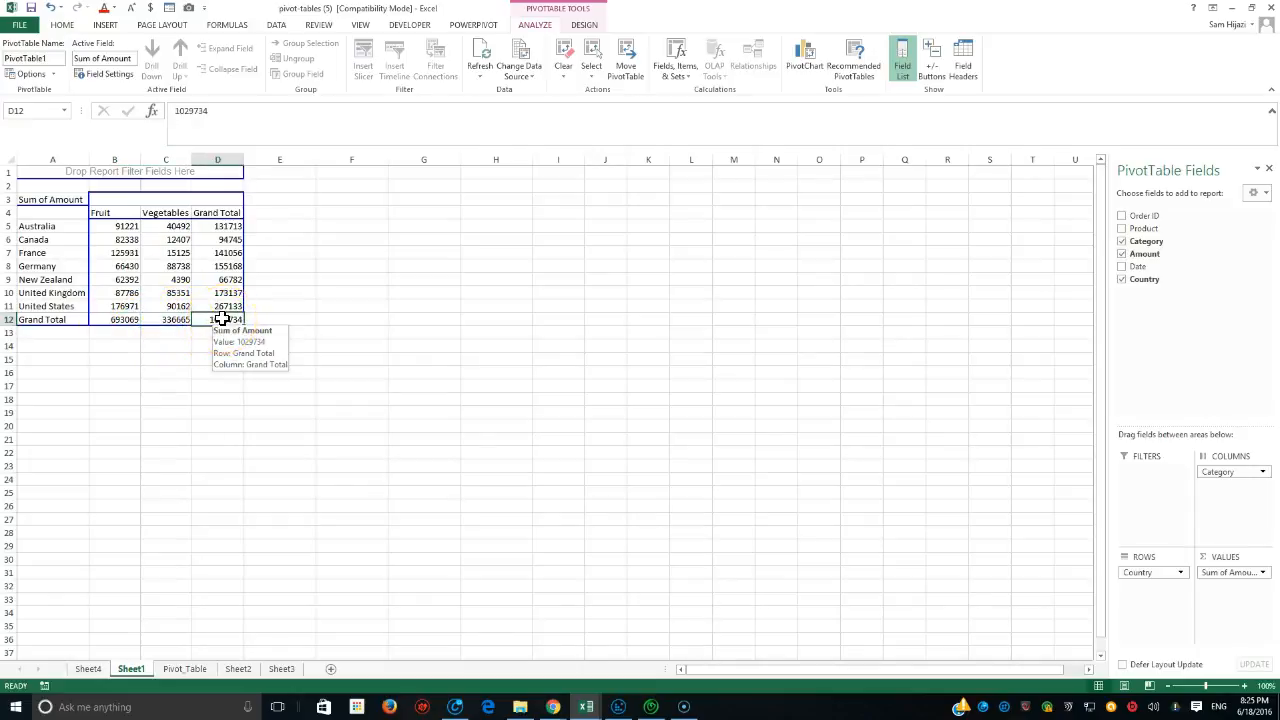
# Step: Set the worksheet zoom to 200%
pyautogui.click(360, 24)
pyautogui.click(269, 60)
pyautogui.click(488, 360)
pyautogui.click(493, 452)
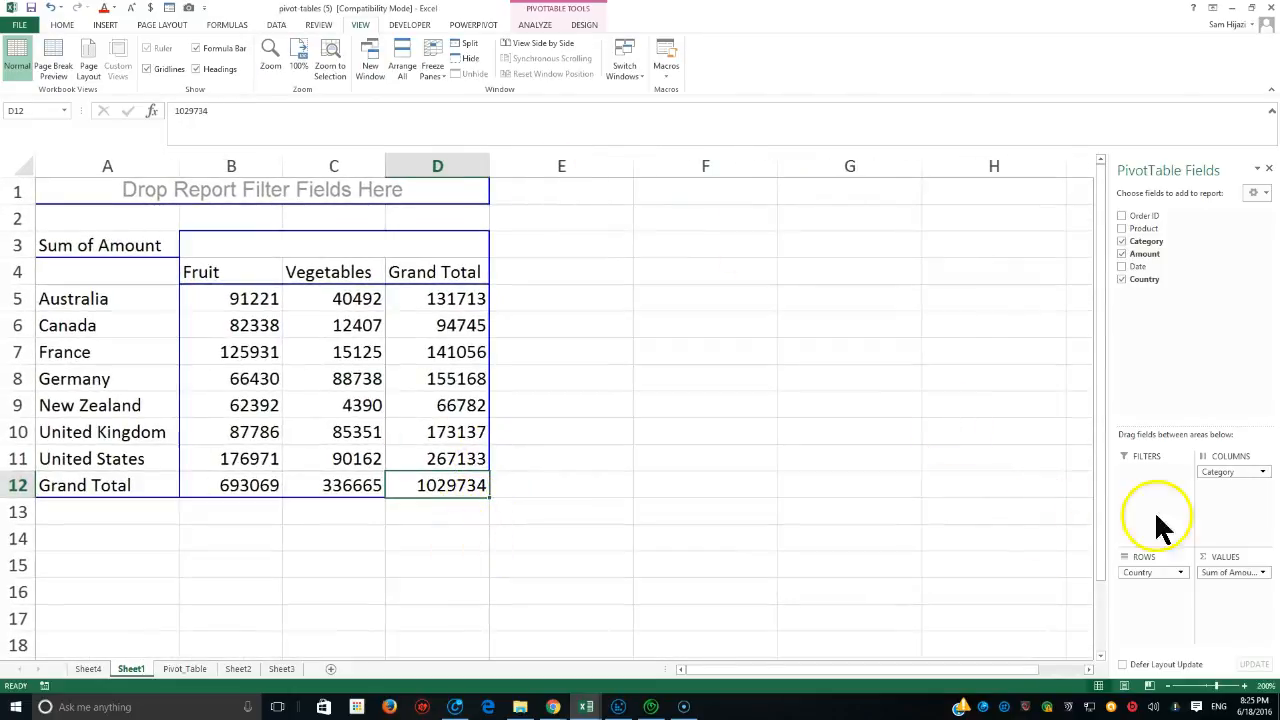
# Step: Swap the PivotTable fields to Category in rows and Country in columns, and restore Country in rows and Category in columns
pyautogui.moveTo(1226, 480); pyautogui.dragTo(1157, 615)
pyautogui.moveTo(1140, 572); pyautogui.dragTo(1220, 523)
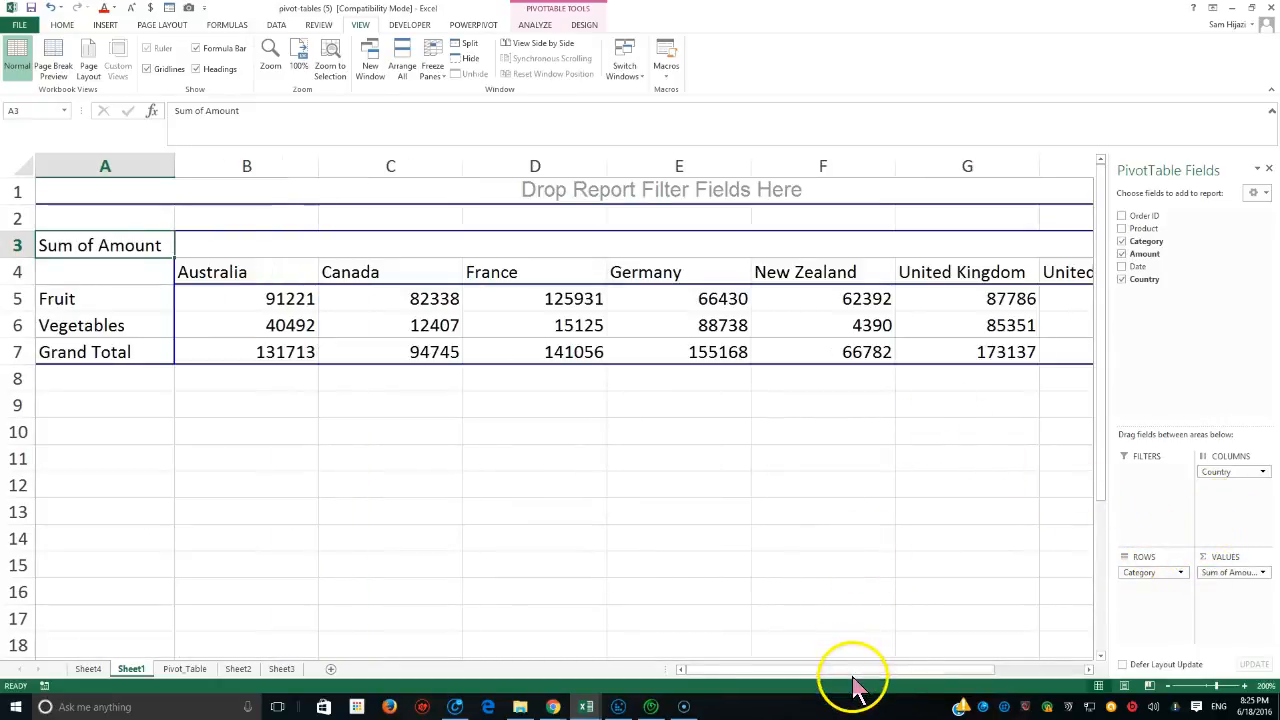
pyautogui.moveTo(980, 670); pyautogui.dragTo(814, 672)
pyautogui.moveTo(1234, 477); pyautogui.dragTo(1237, 503)
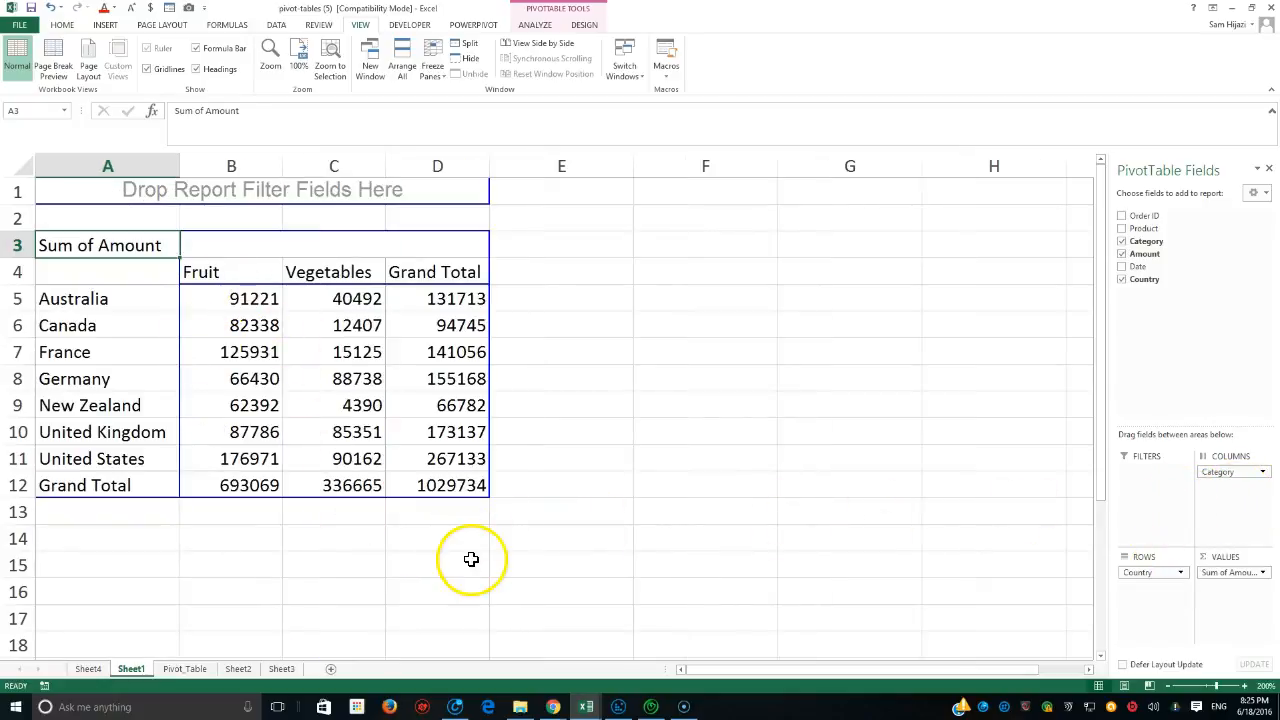
# Step: Examine fruit amounts for Canada and New Zealand, several country totals and the Accounting number format option
pyautogui.click(262, 327)
pyautogui.click(257, 404)
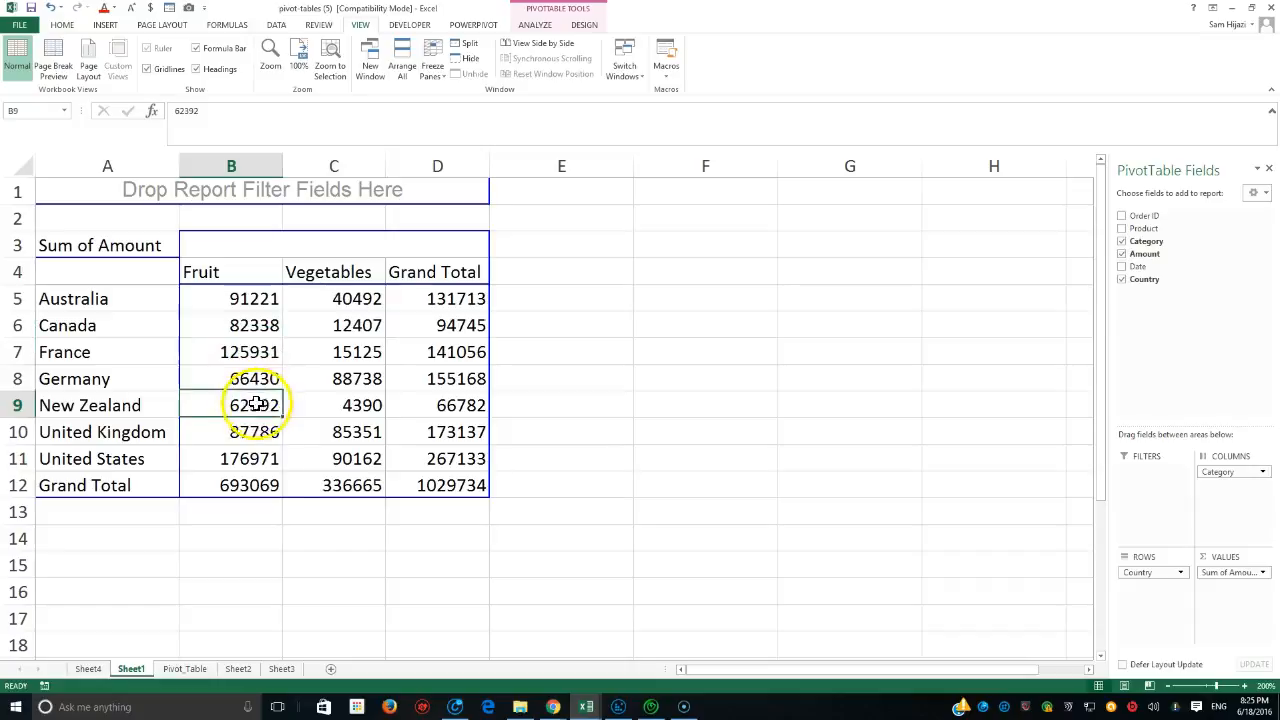
pyautogui.moveTo(414, 487)
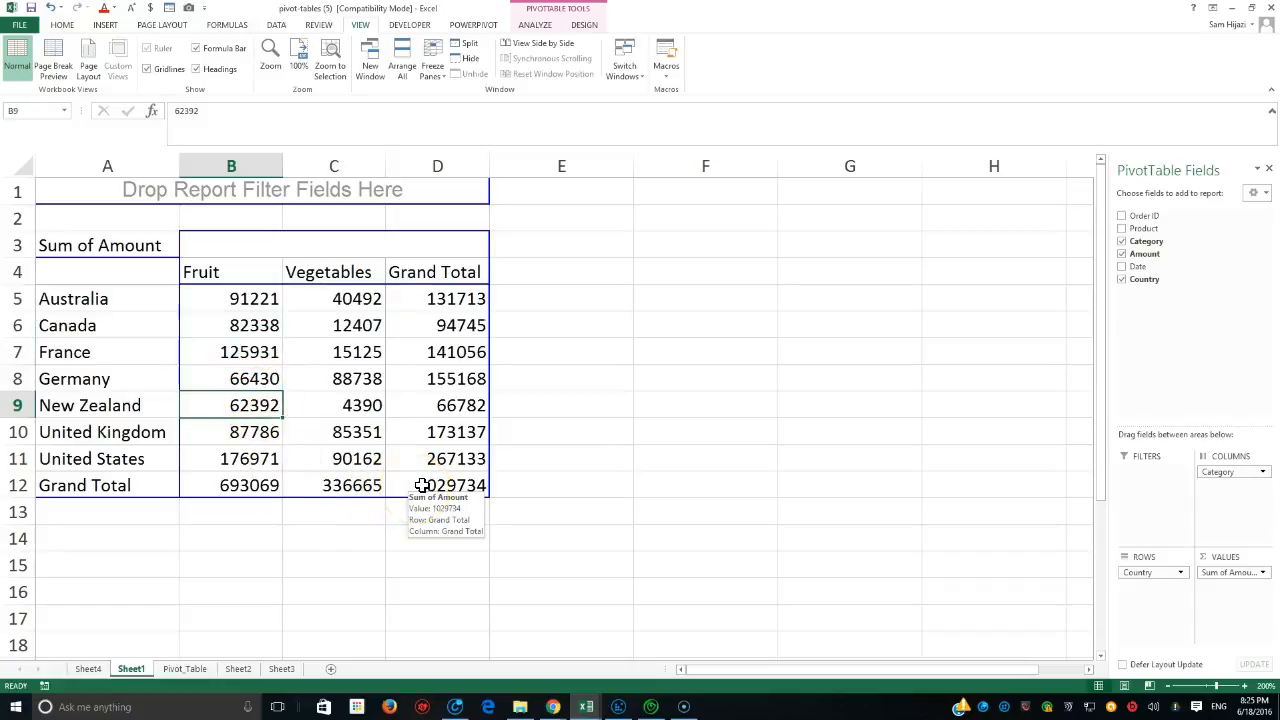
pyautogui.click(414, 385)
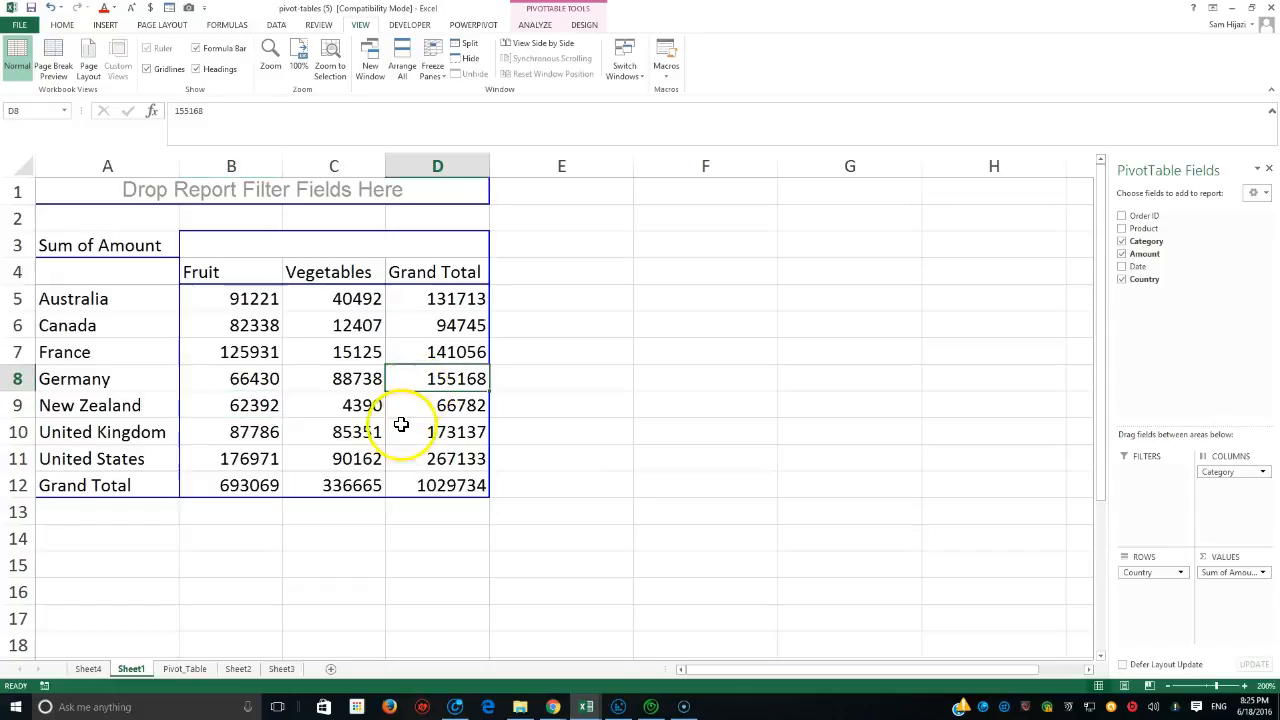
pyautogui.moveTo(424, 457)
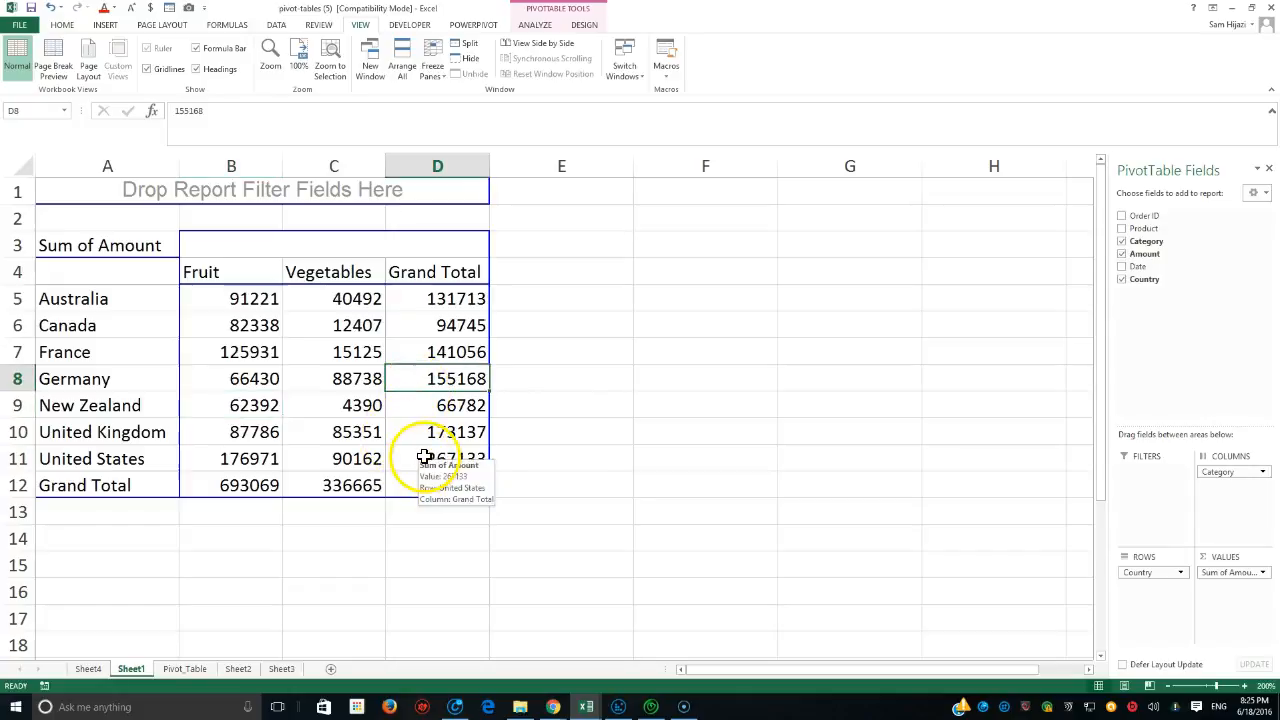
pyautogui.click(62, 24)
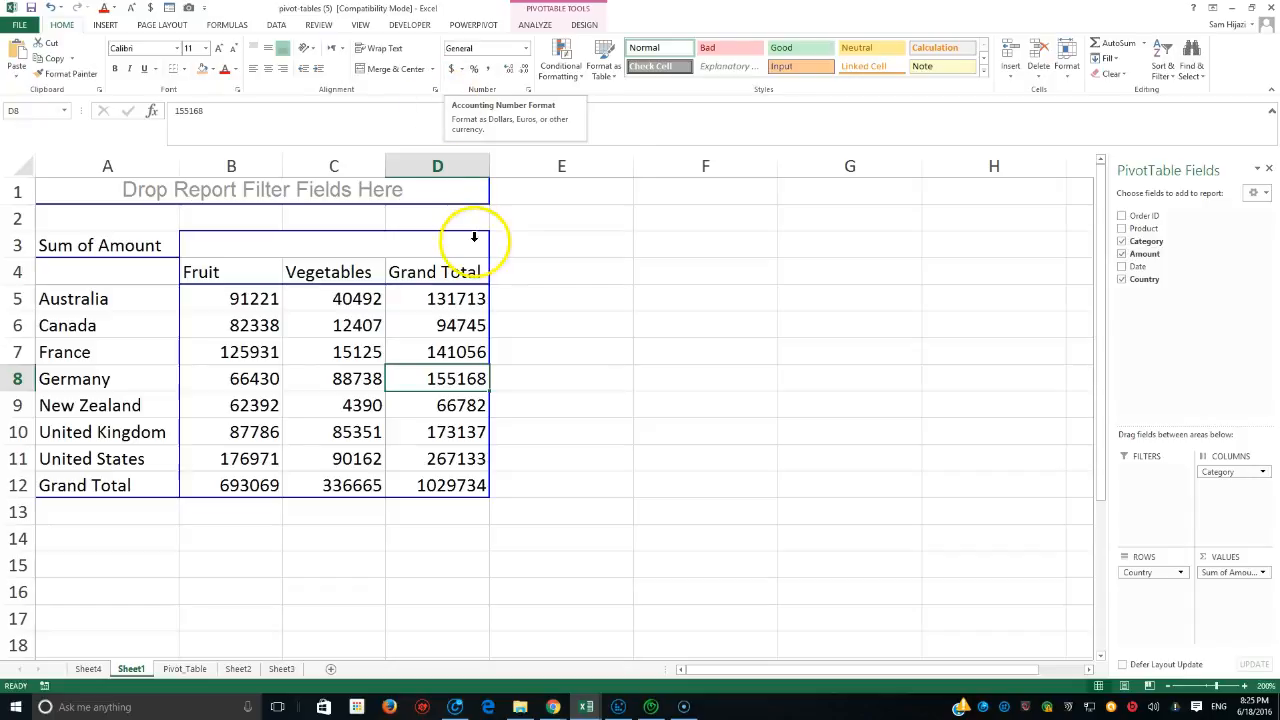
pyautogui.moveTo(447, 382)
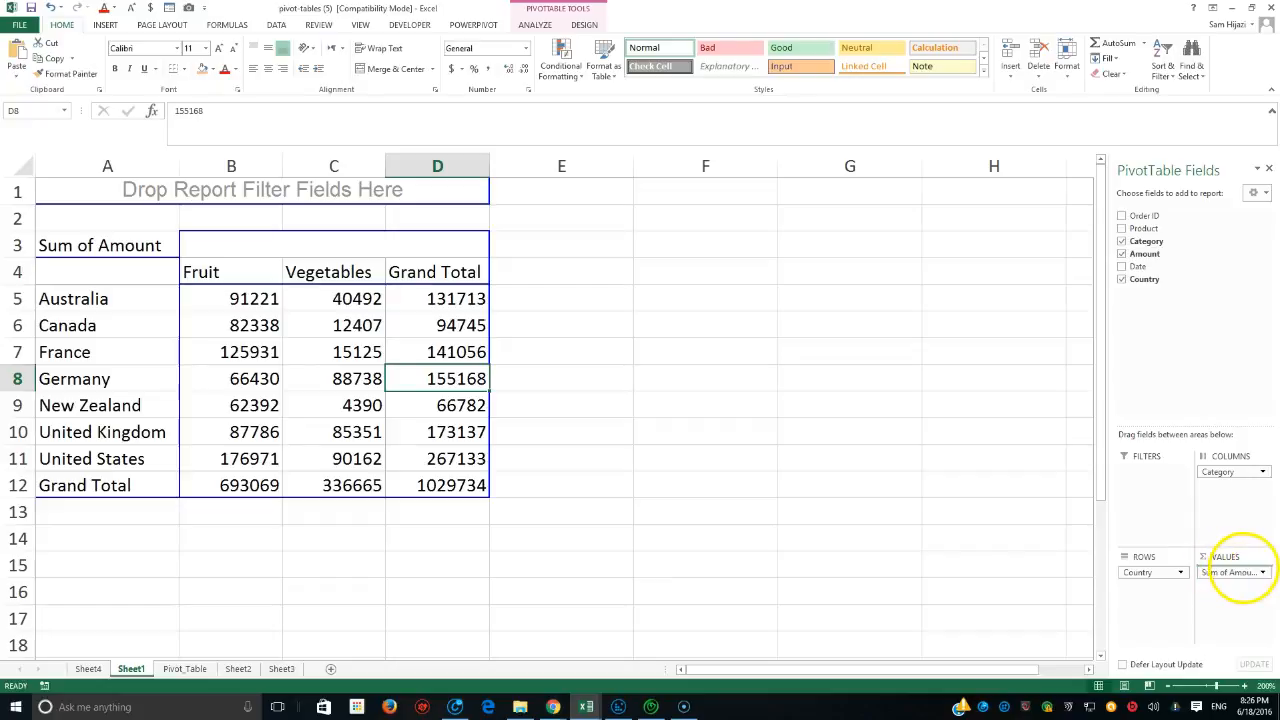
# Step: Open the value field settings for Sum of Amount and enter Sum as the custom name
pyautogui.click(1237, 577)
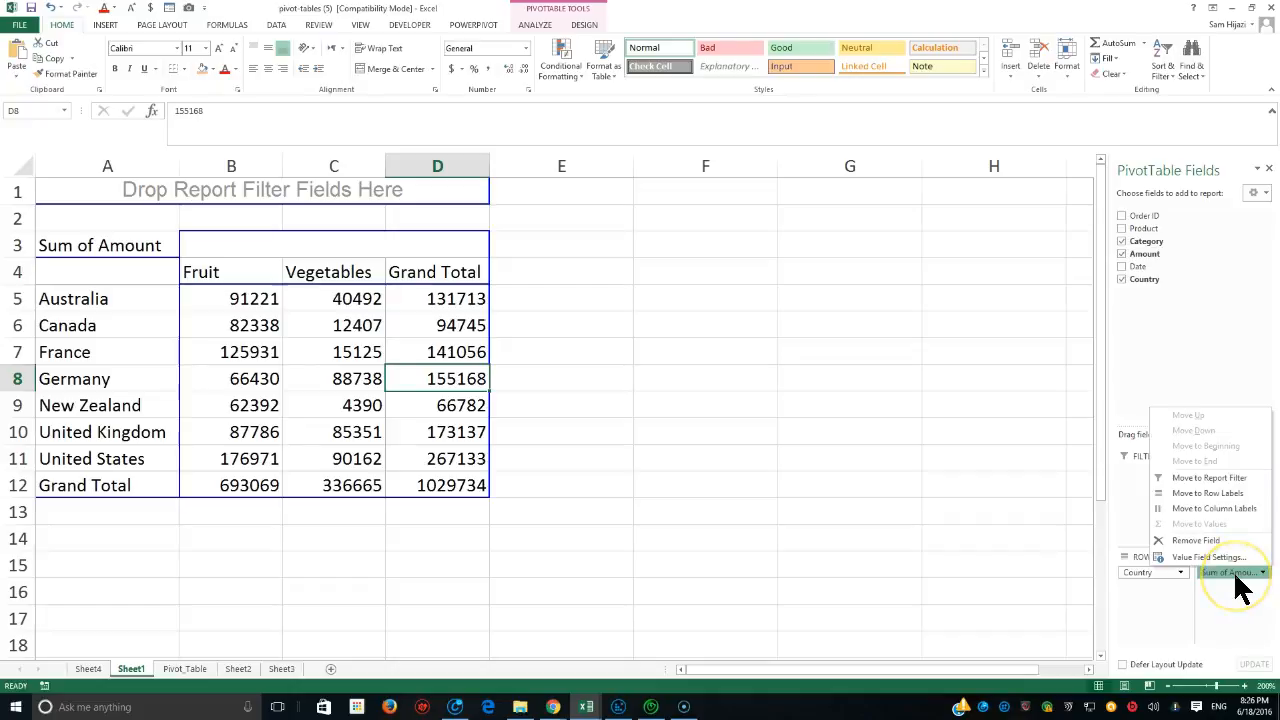
pyautogui.click(1230, 559)
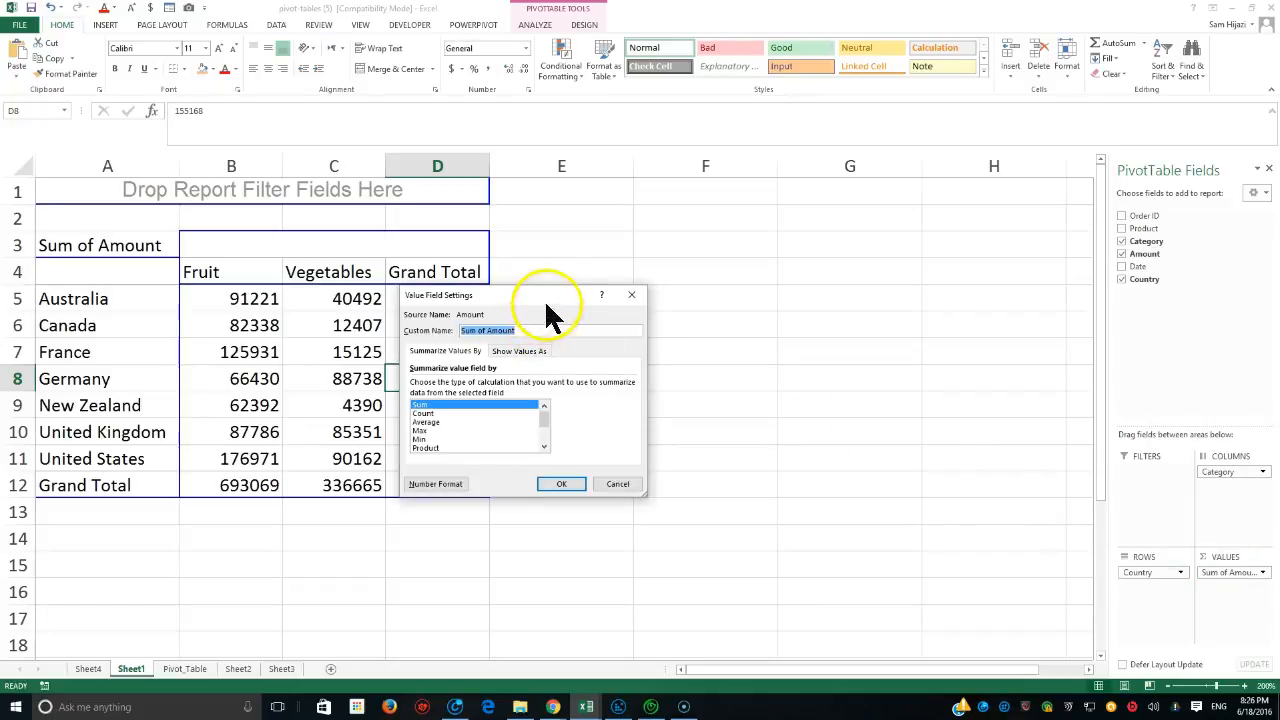
pyautogui.moveTo(571, 294); pyautogui.dragTo(741, 288)
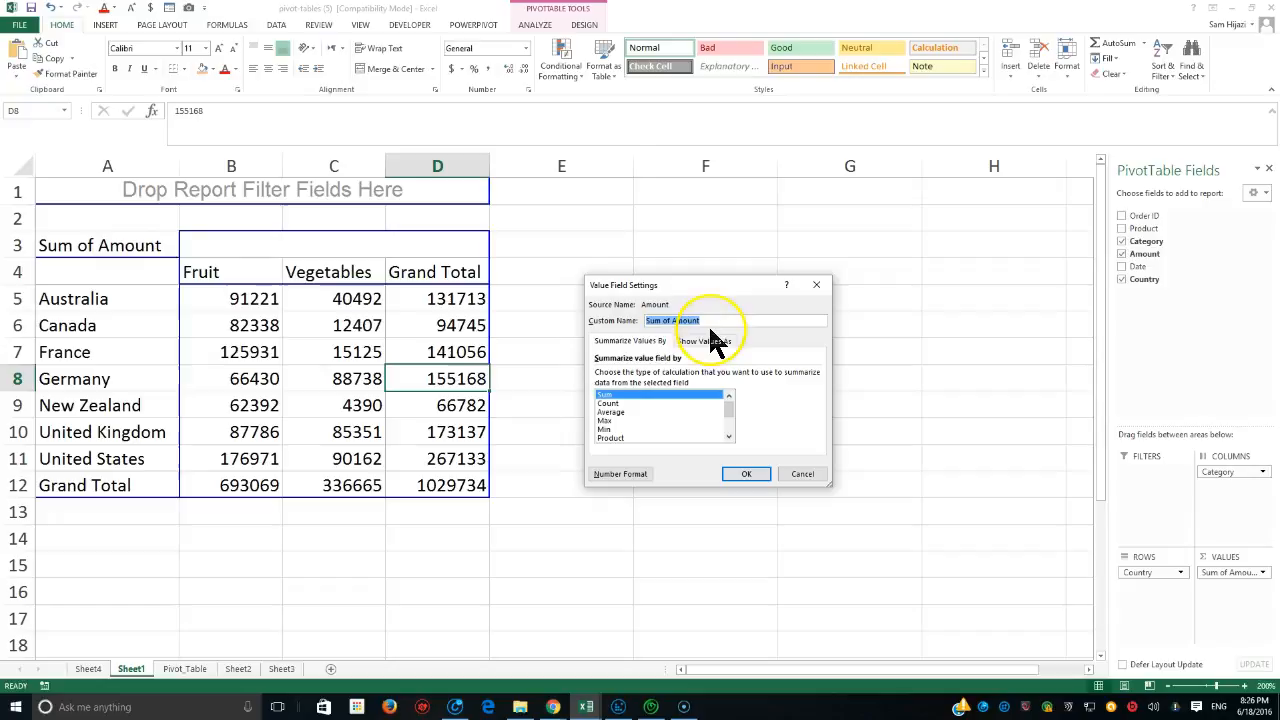
pyautogui.write('Sum')
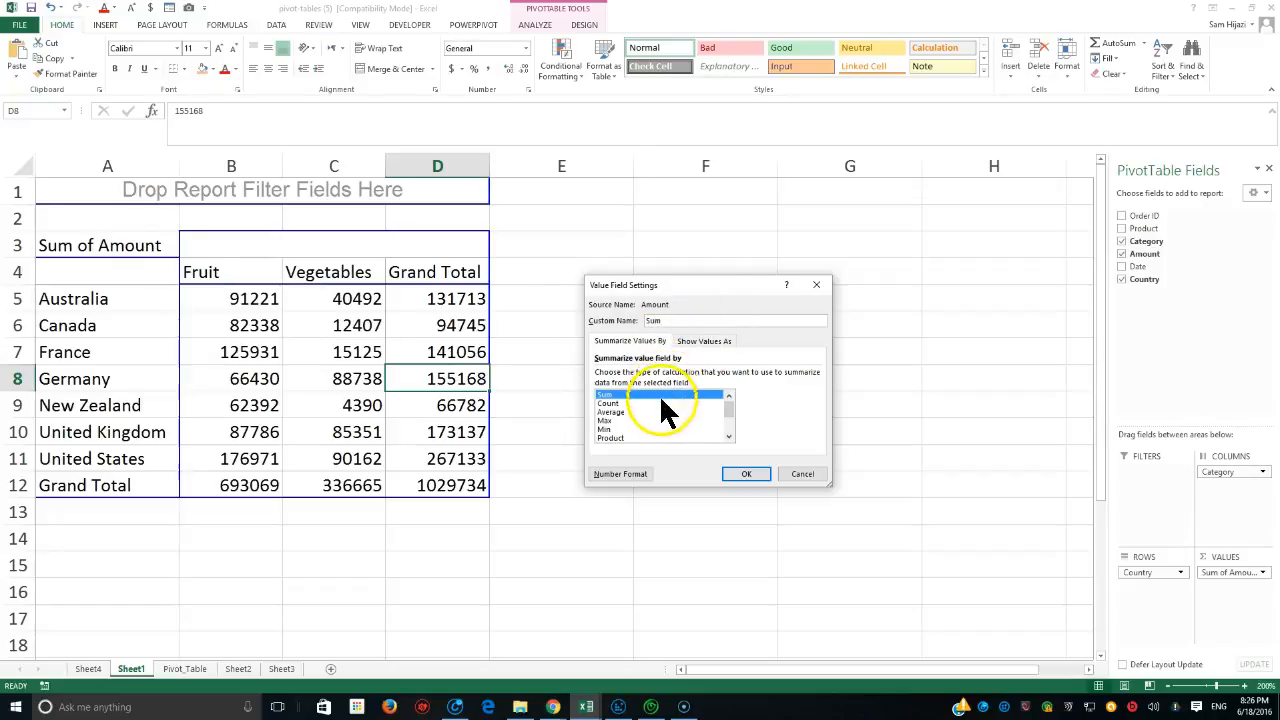
# Step: Try Count, Average, Max, Min and Product as the summary function for Amount, and settle on Sum
pyautogui.click(607, 404)
pyautogui.click(607, 412)
pyautogui.click(607, 421)
pyautogui.click(609, 429)
pyautogui.click(612, 438)
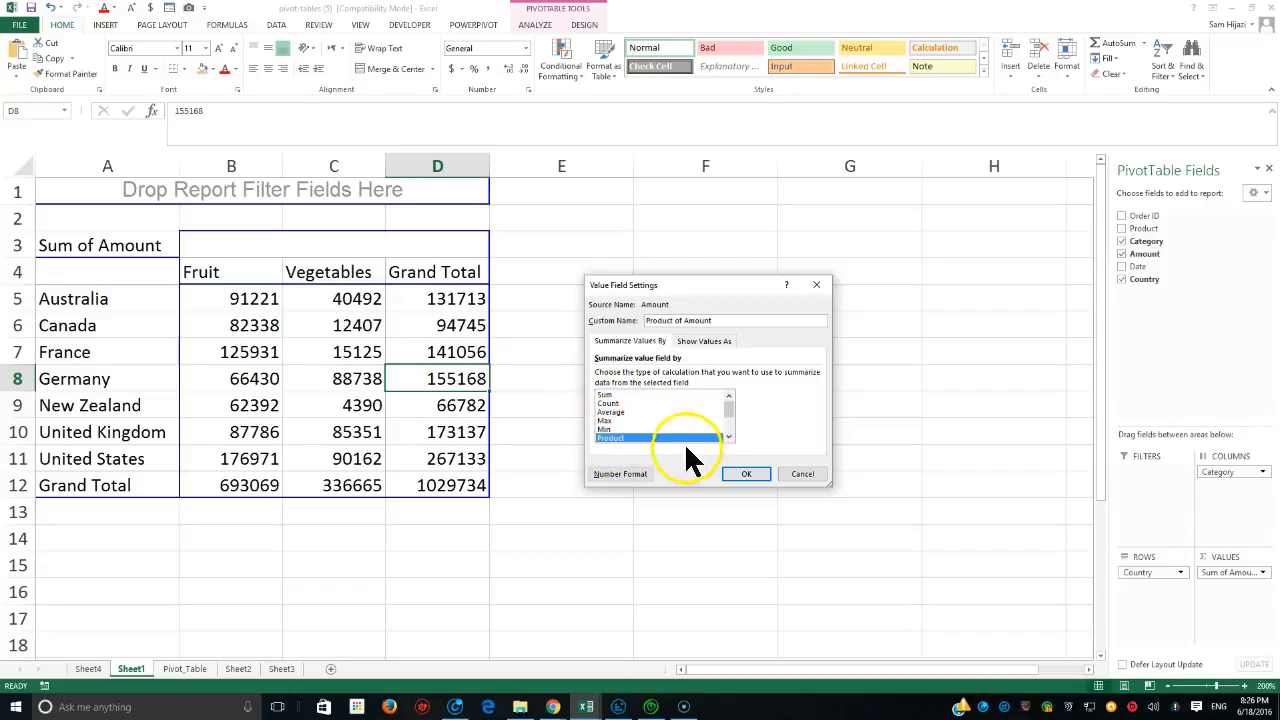
pyautogui.click(626, 395)
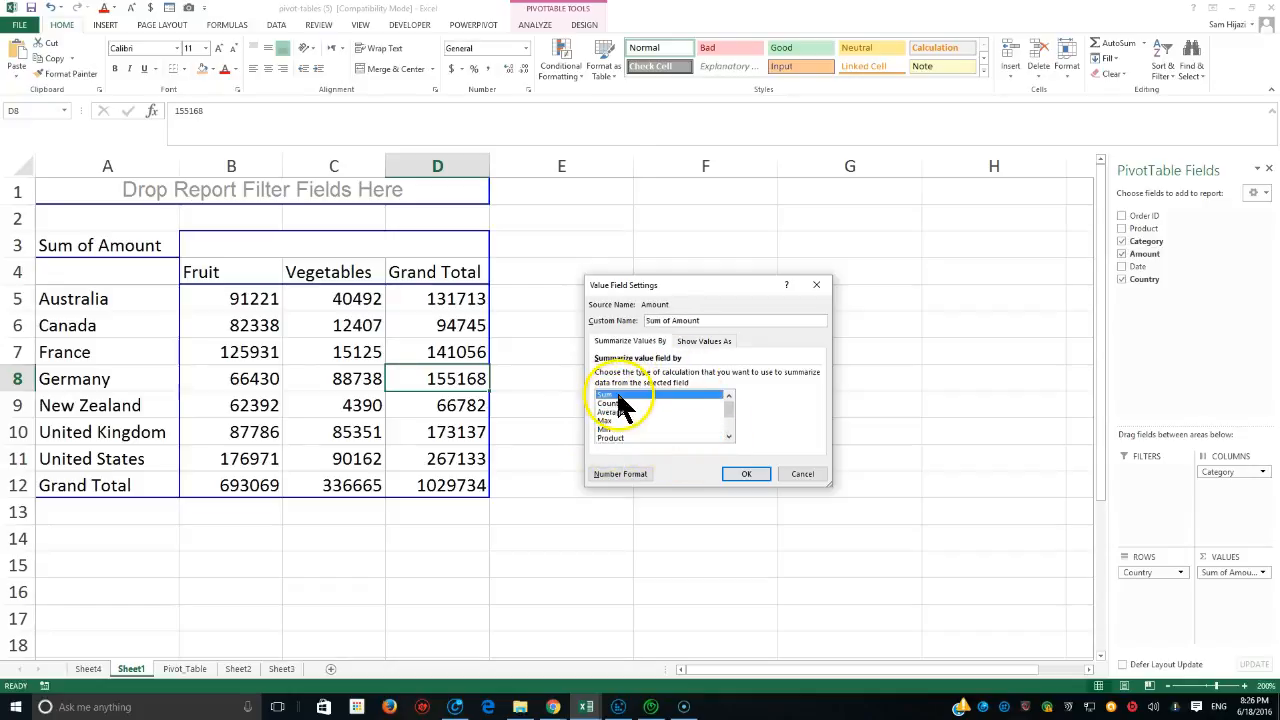
# Step: Set the value field's number format to Currency with the $ symbol and negative numbers in red parentheses
pyautogui.click(643, 478)
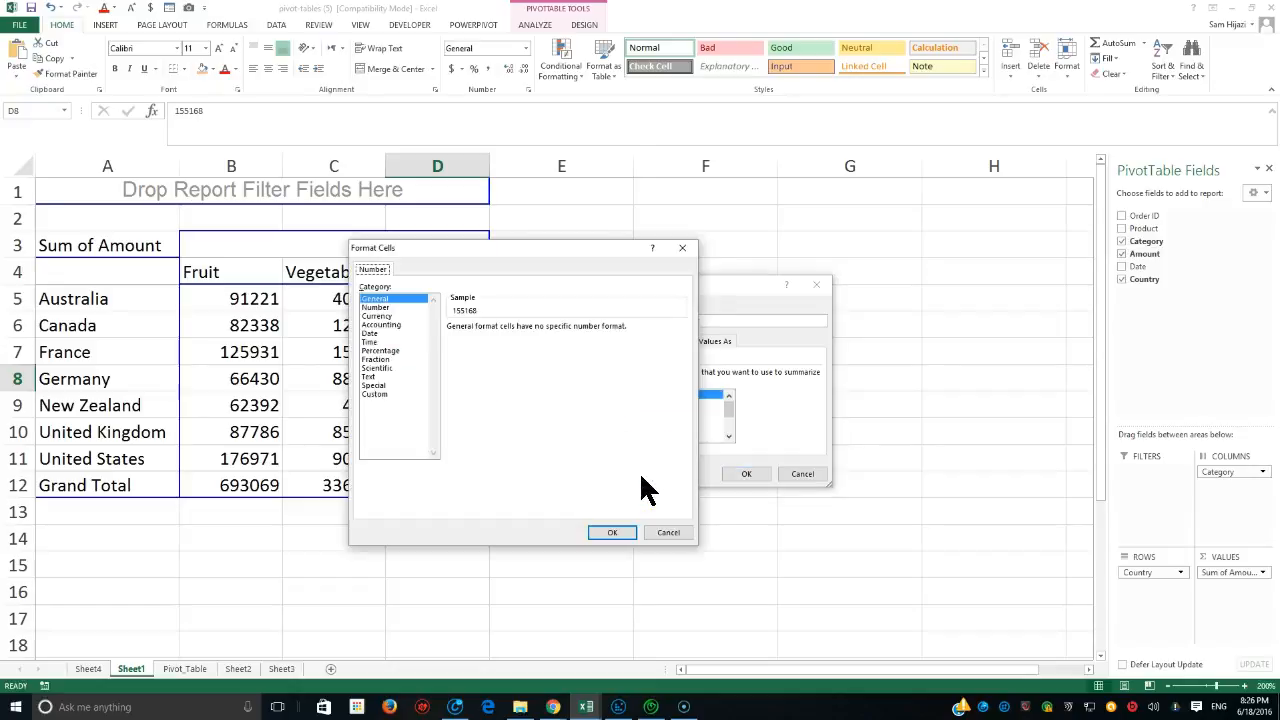
pyautogui.moveTo(522, 249); pyautogui.dragTo(694, 224)
pyautogui.click(551, 291)
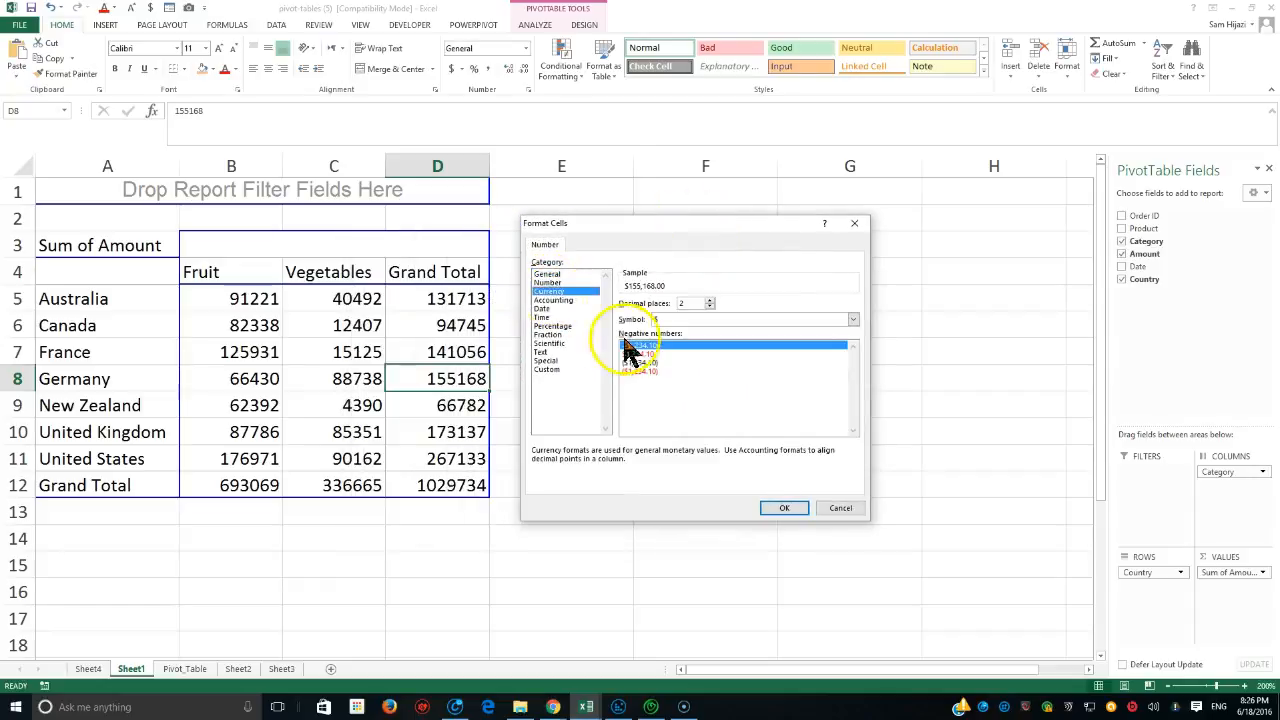
pyautogui.click(639, 371)
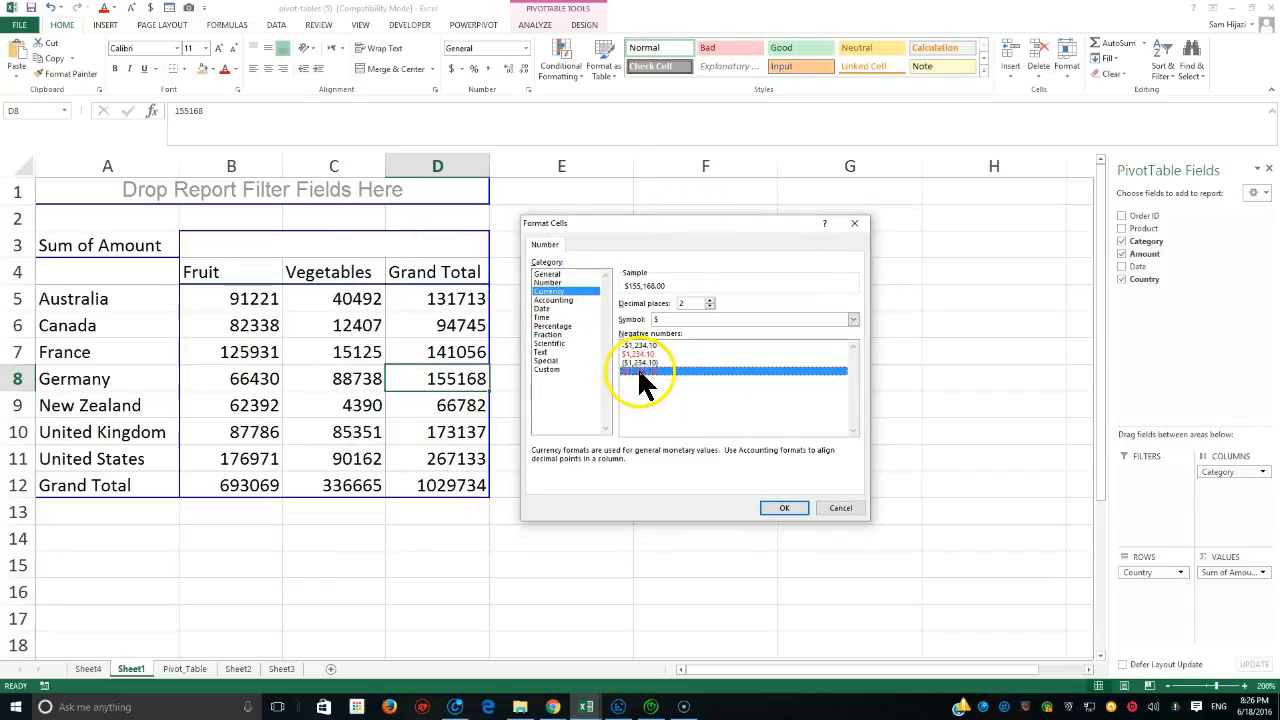
pyautogui.click(776, 509)
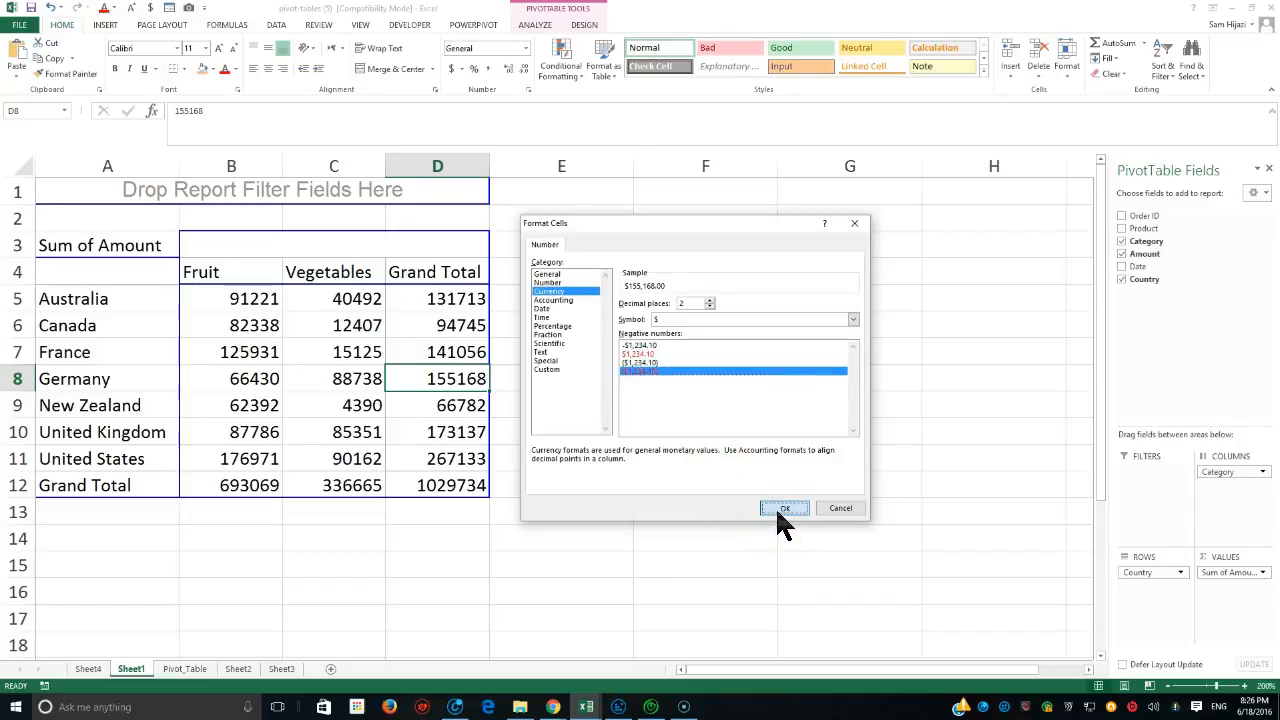
pyautogui.click(745, 476)
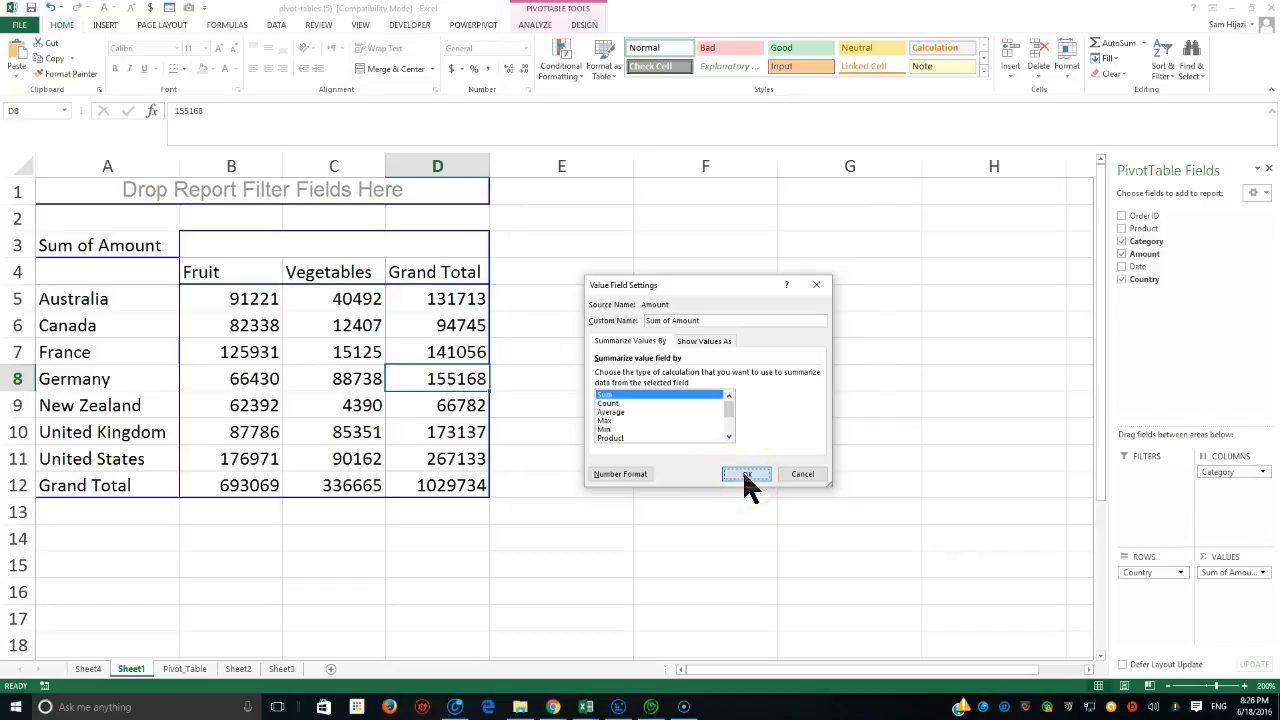
# Step: Reduce the value field's currency format to zero decimal places and apply the value field settings to the PivotTable
pyautogui.click(610, 476)
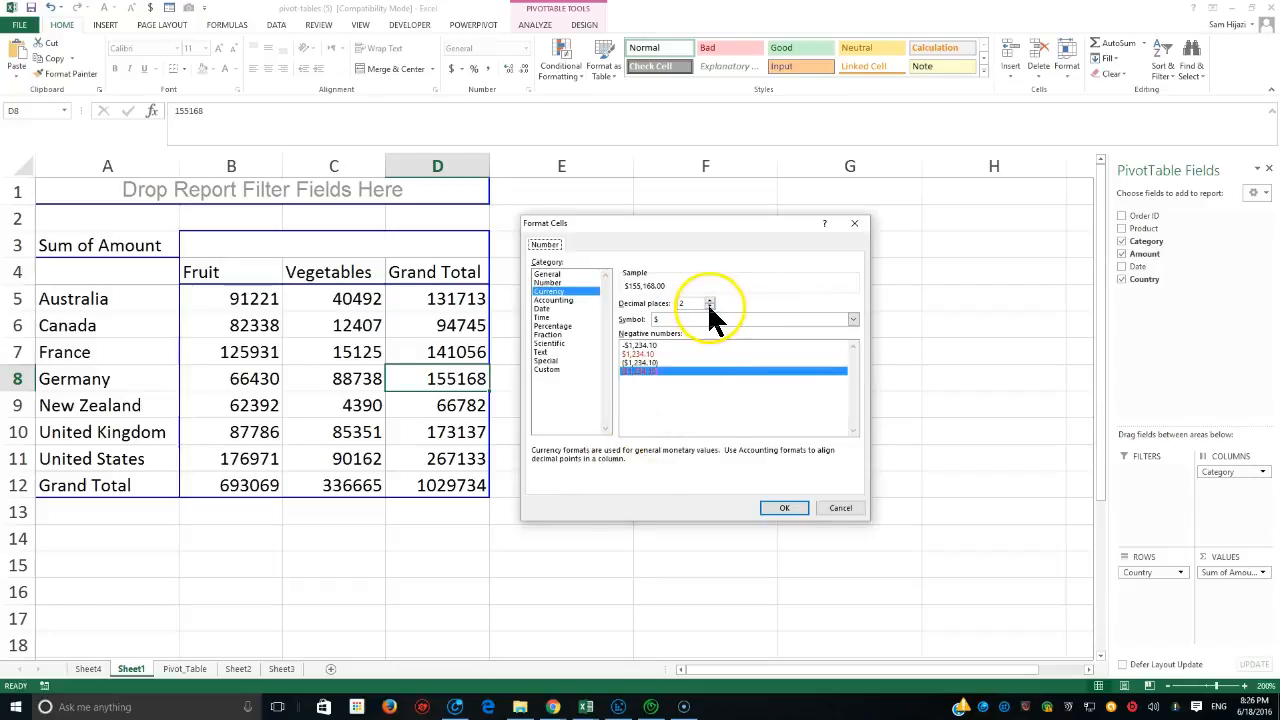
pyautogui.click(778, 508)
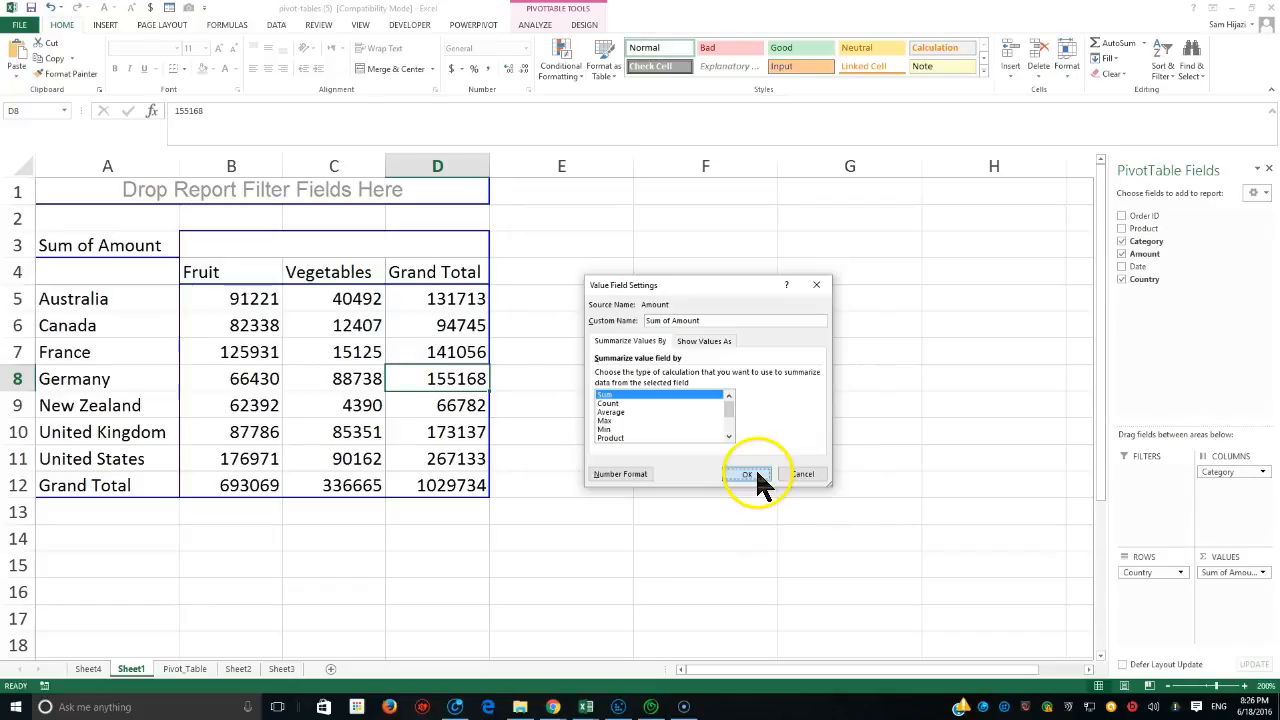
pyautogui.click(755, 473)
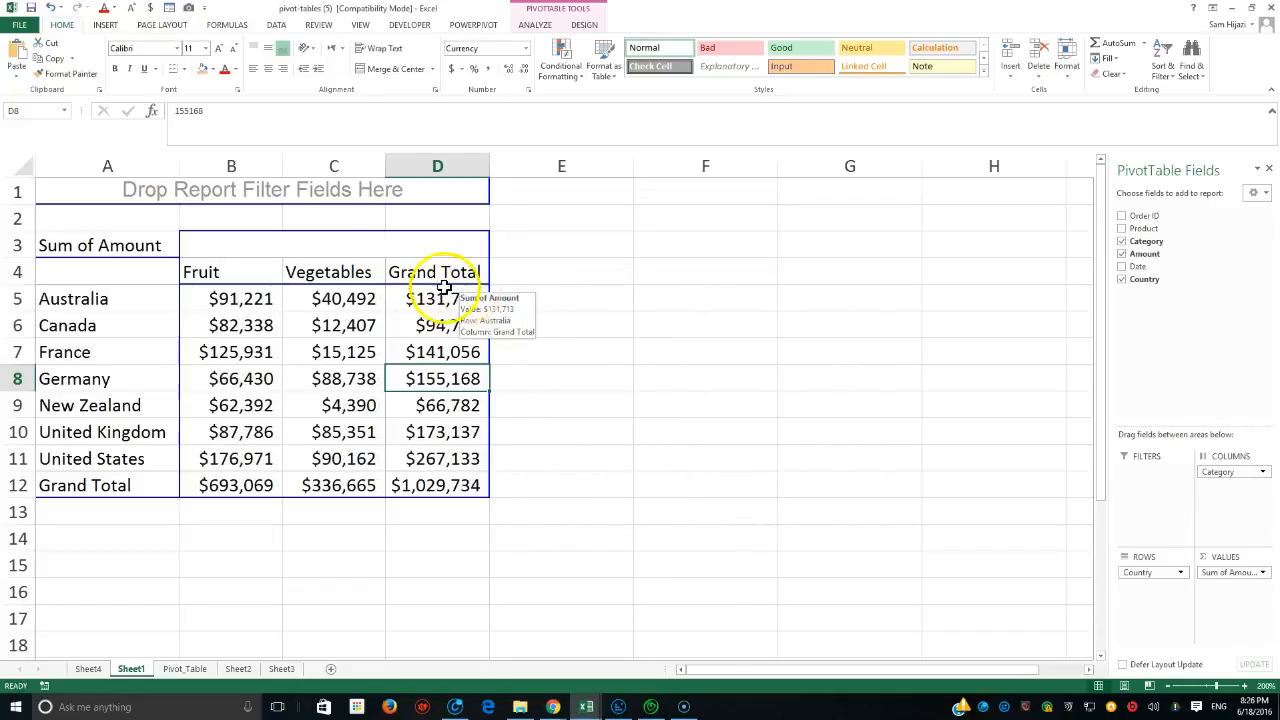
# Step: Make the Fruit, Vegetables and Grand Total column headers in row 4 bold
pyautogui.moveTo(220, 271); pyautogui.dragTo(374, 271)
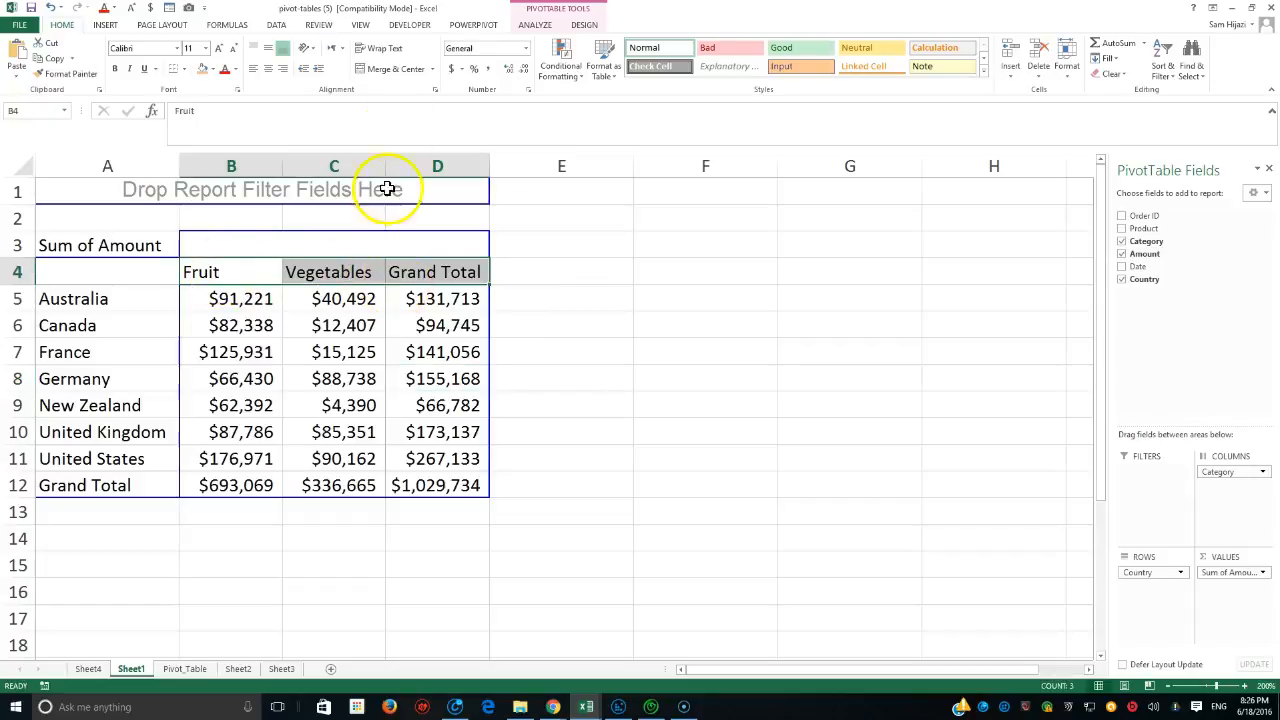
pyautogui.click(115, 68)
pyautogui.click(422, 558)
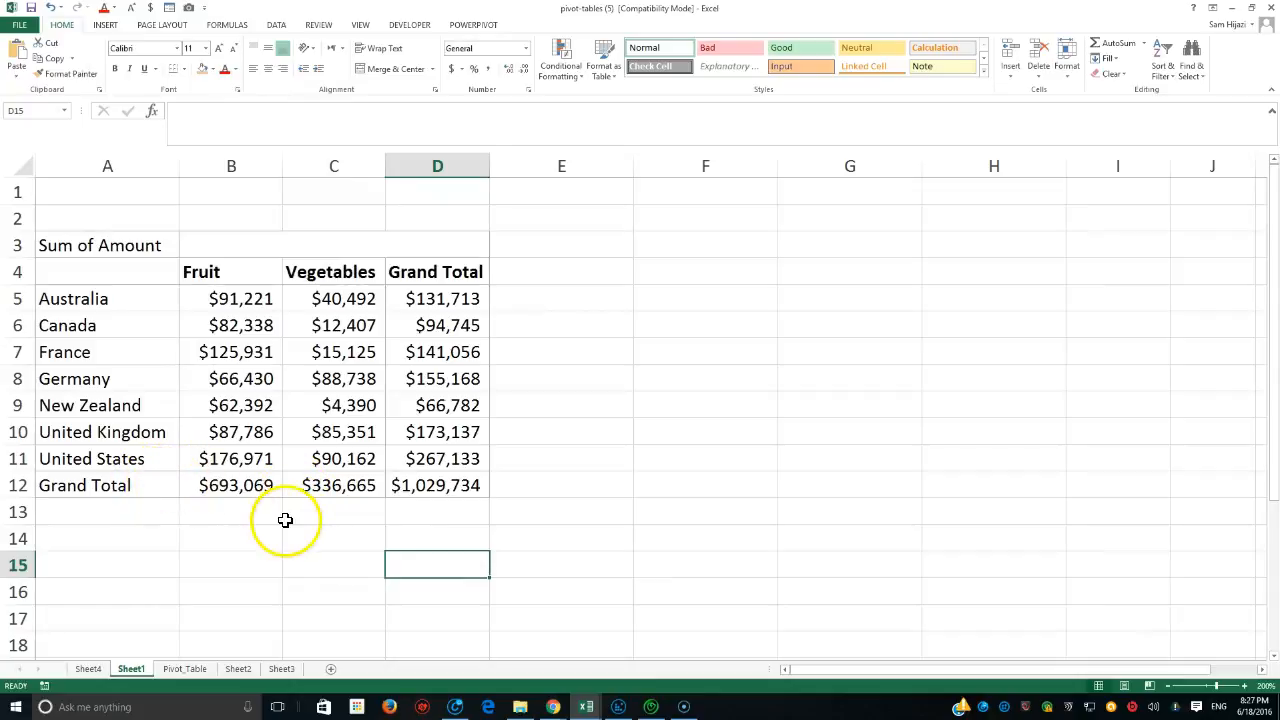
# Step: Apply the medium PivotTable style with black header and grand total rows and a light blue body
pyautogui.click(1040, 354)
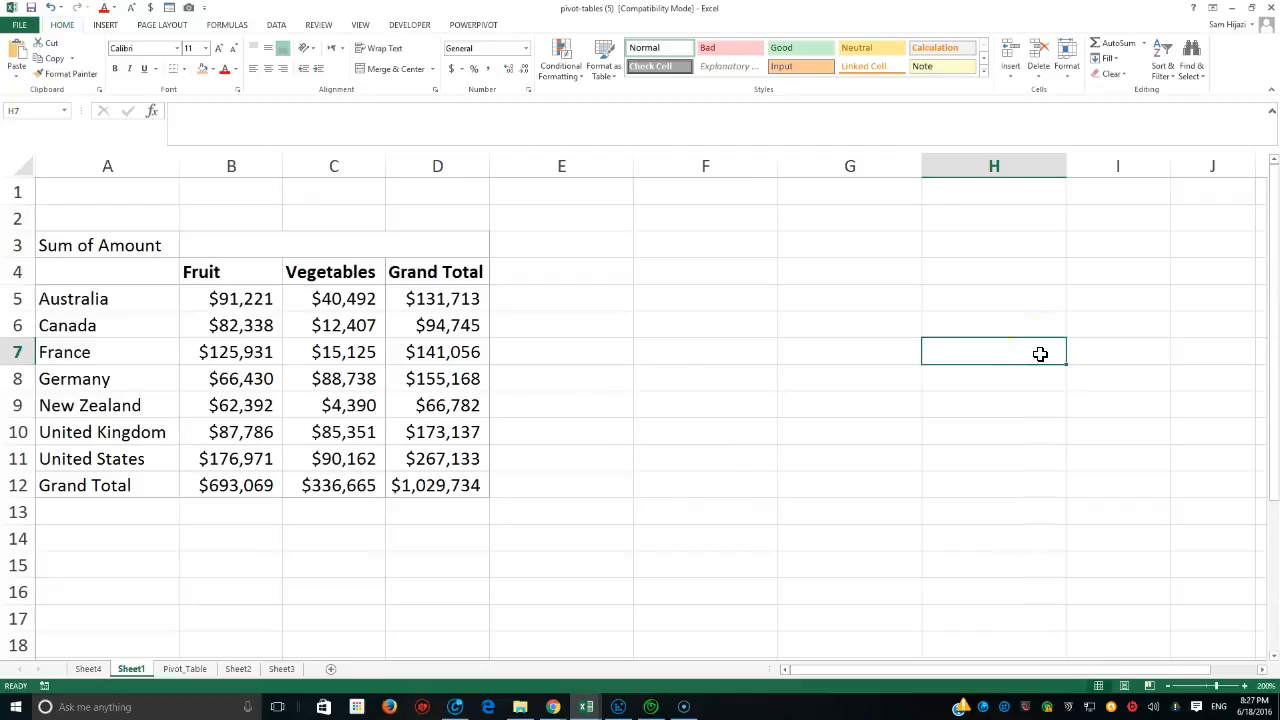
pyautogui.click(430, 376)
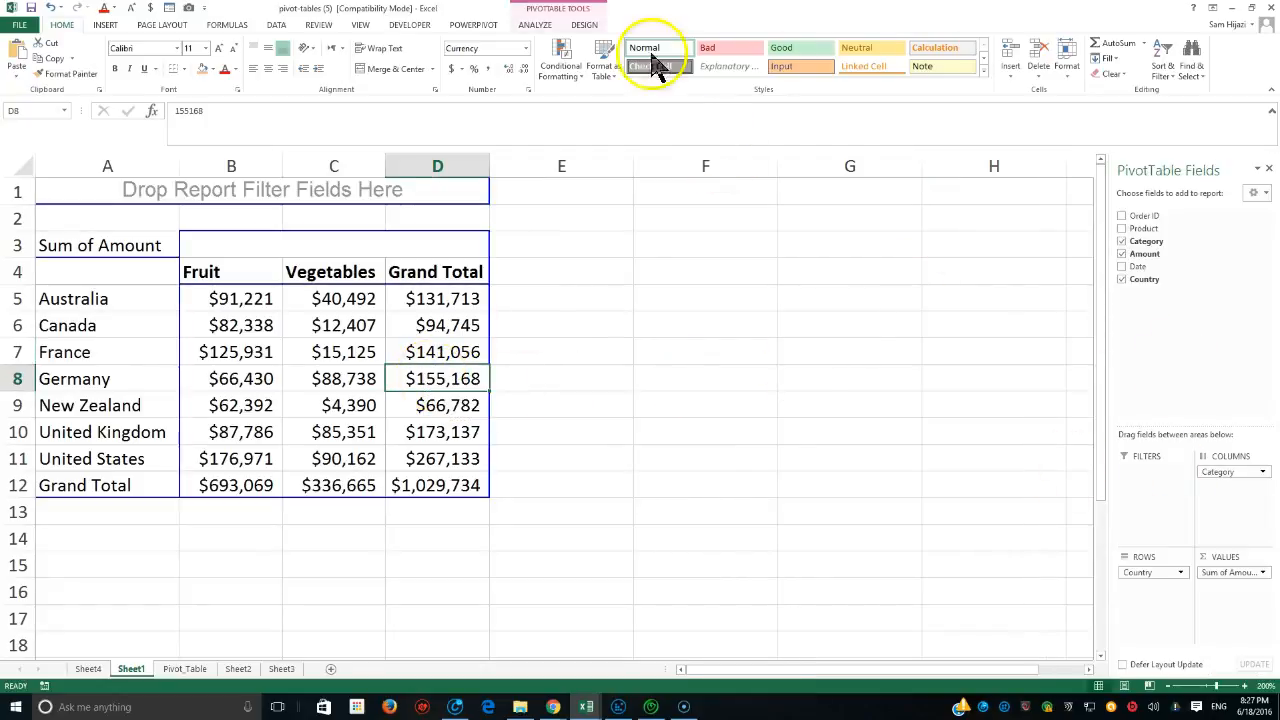
pyautogui.click(540, 26)
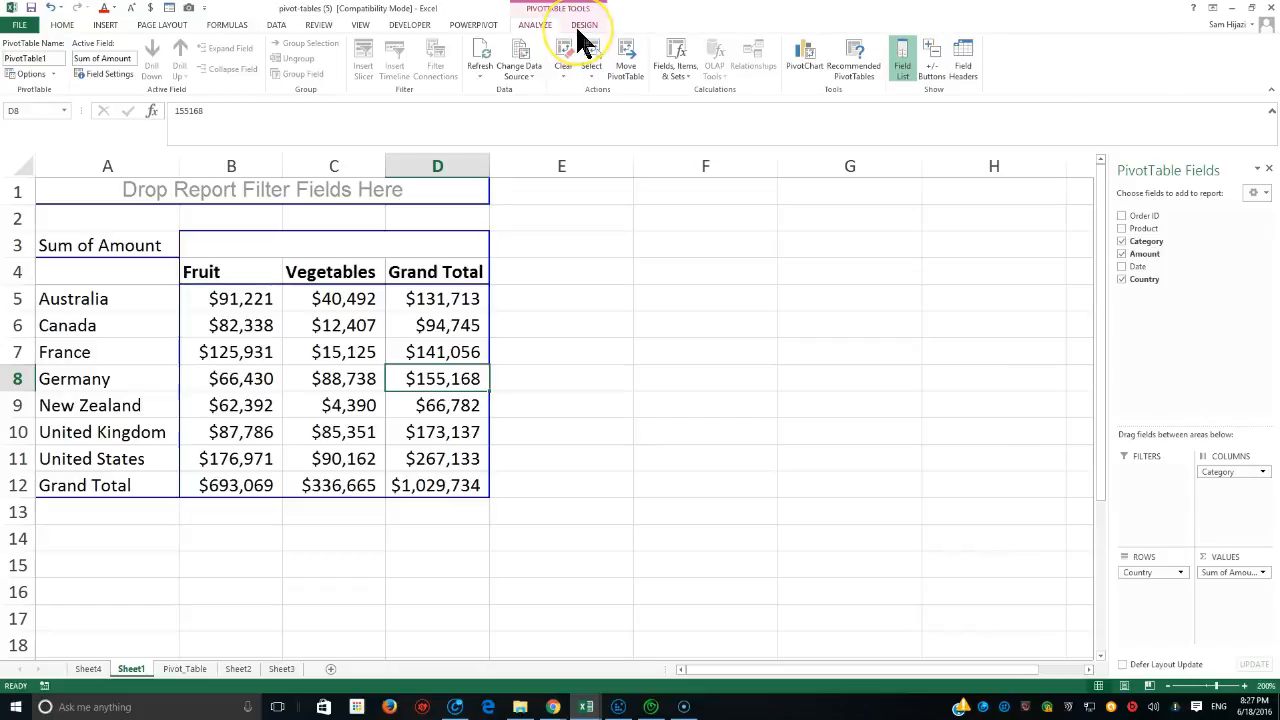
pyautogui.click(585, 27)
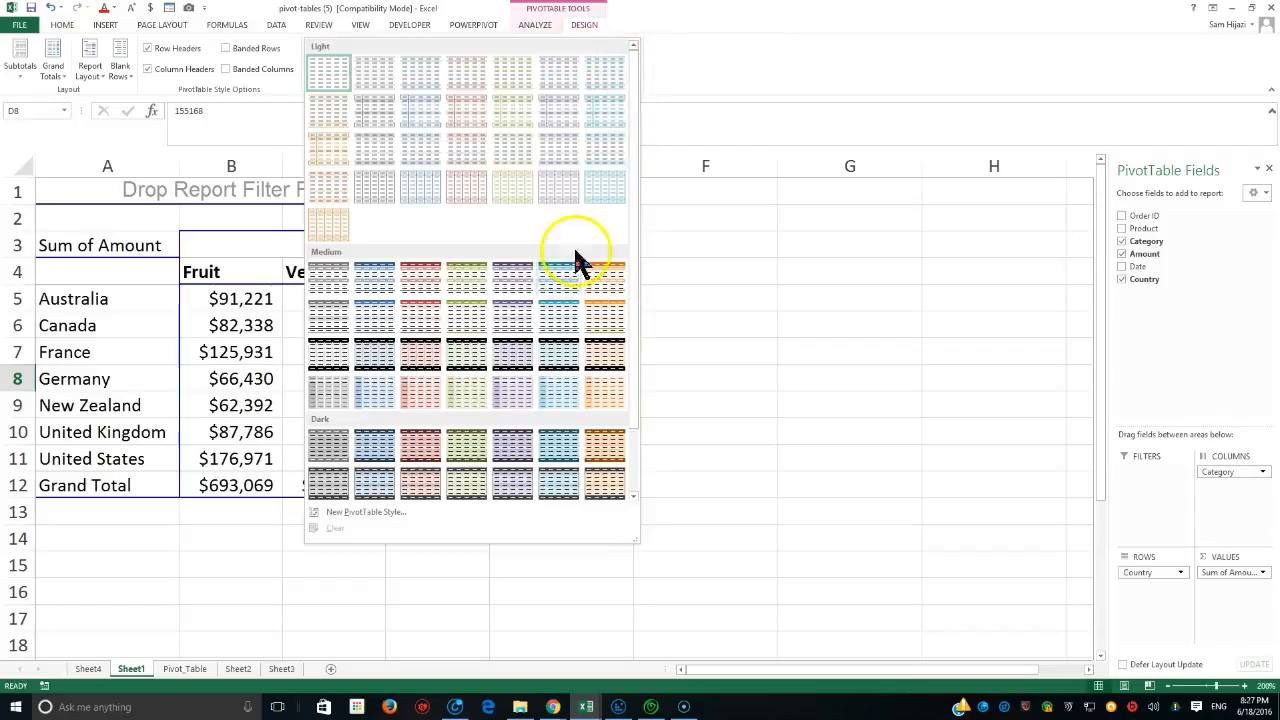
pyautogui.click(566, 362)
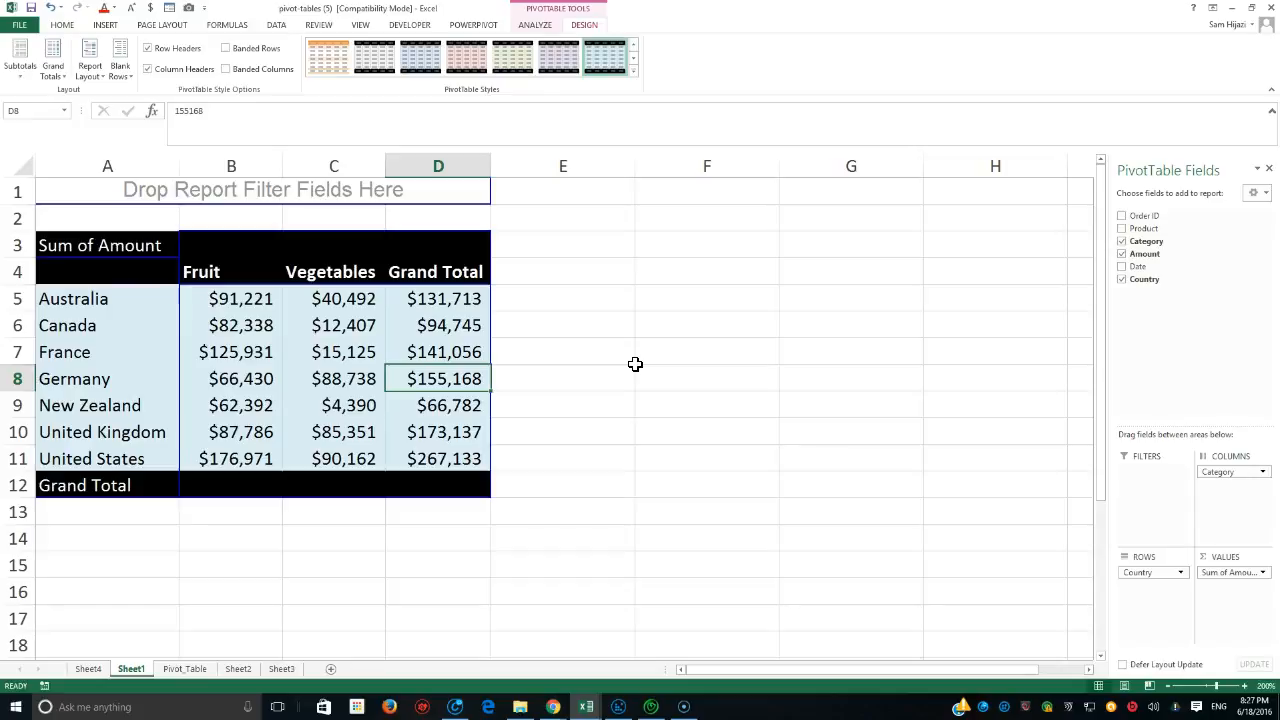
# Step: Apply the orange-header PivotTable style and turn off grand totals for both rows and columns
pyautogui.click(325, 61)
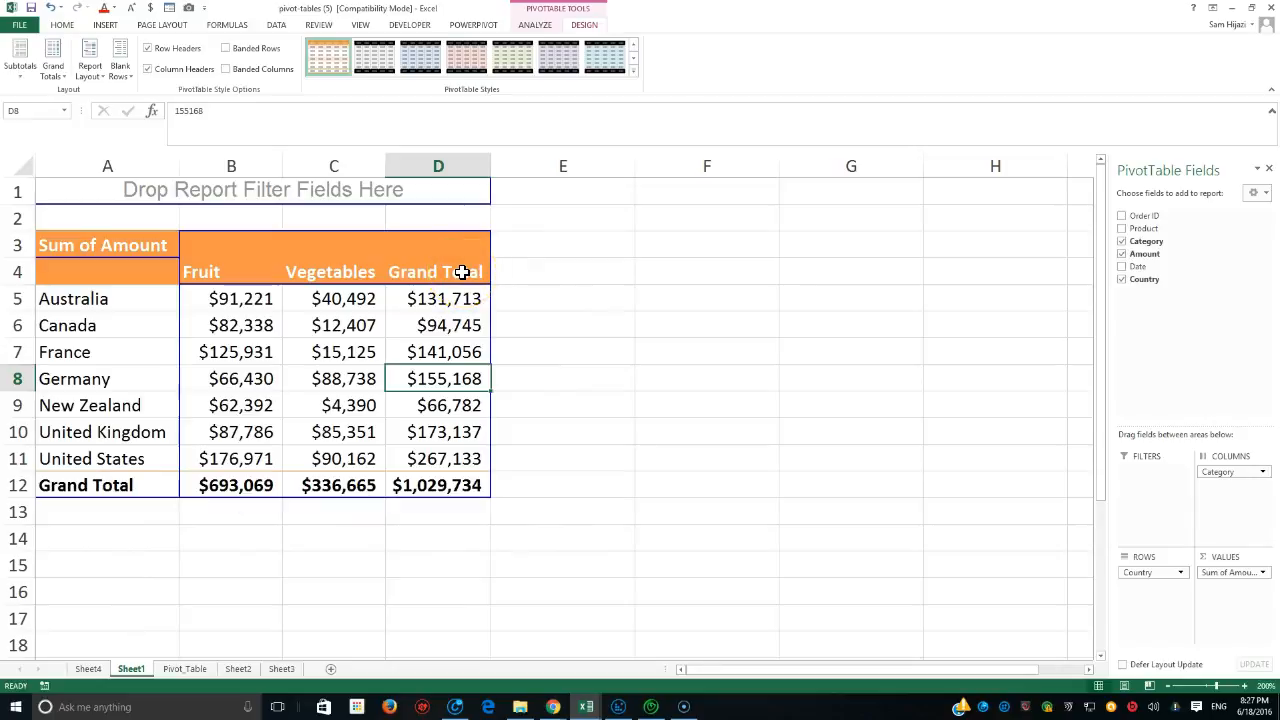
pyautogui.click(535, 27)
pyautogui.click(585, 28)
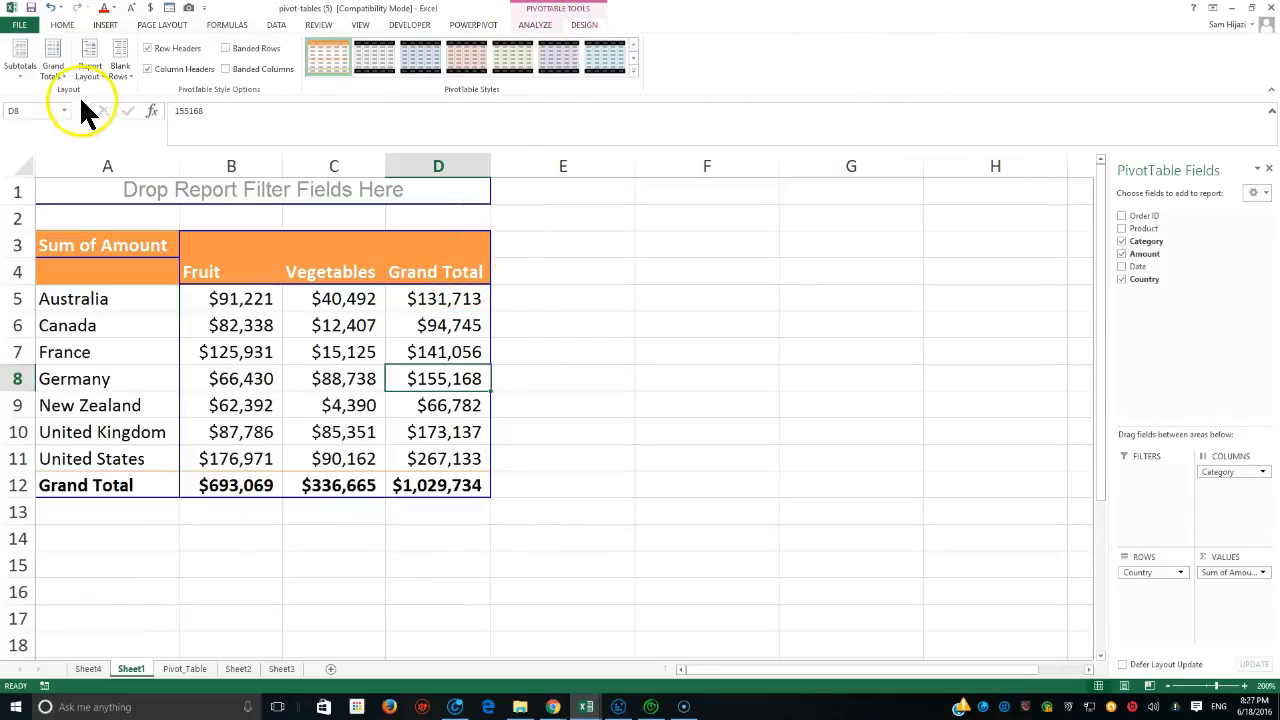
pyautogui.click(62, 72)
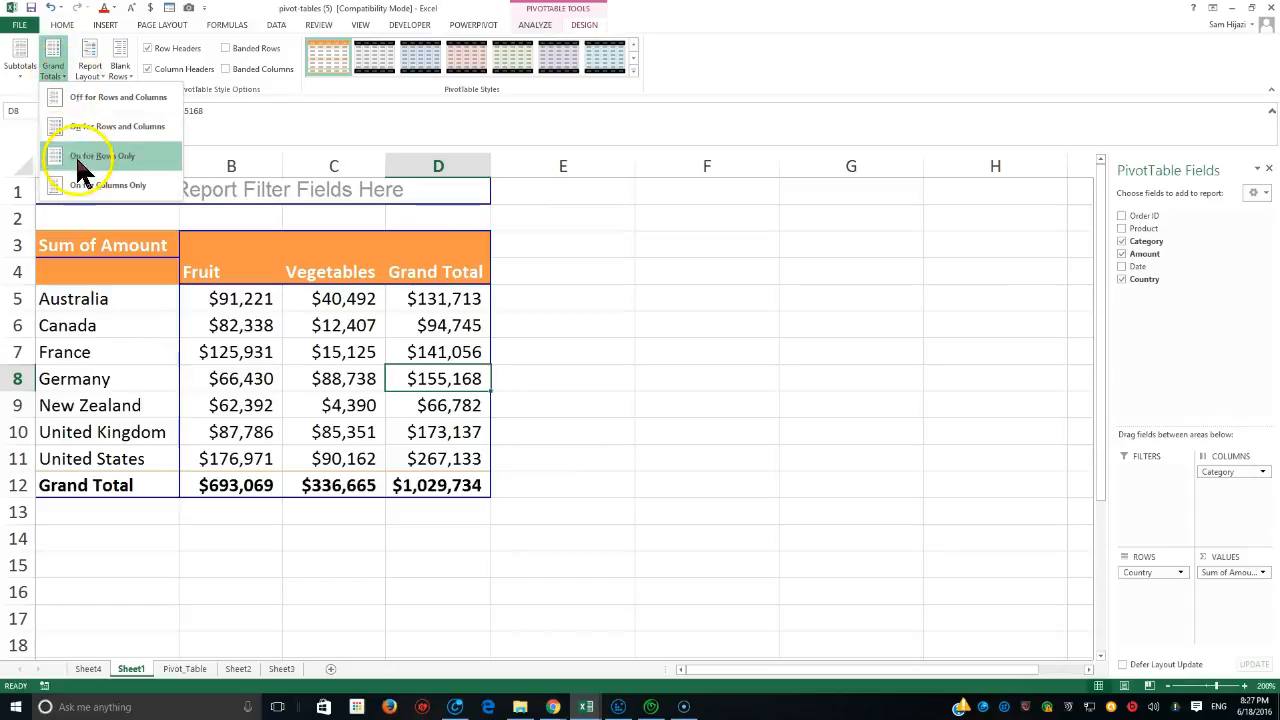
pyautogui.click(106, 96)
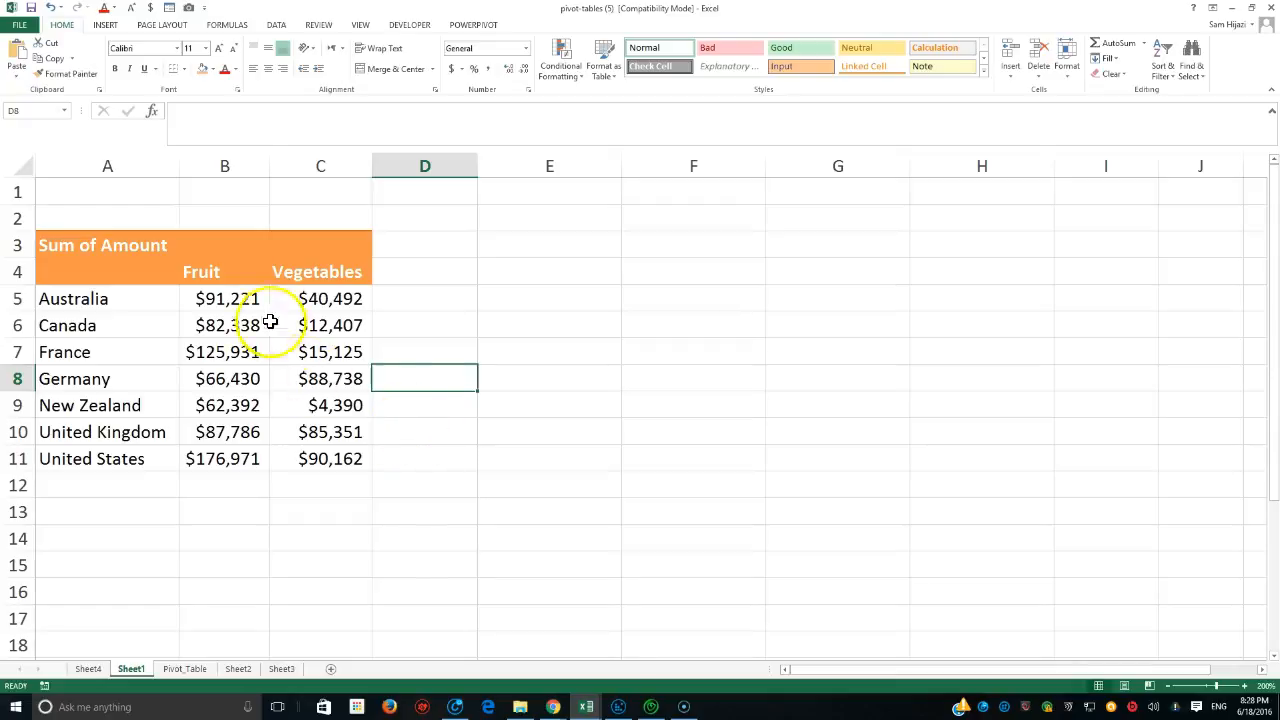
# Step: Drill down into Australia's Fruit amount to list its underlying orders on a separate sheet
pyautogui.click(244, 297)
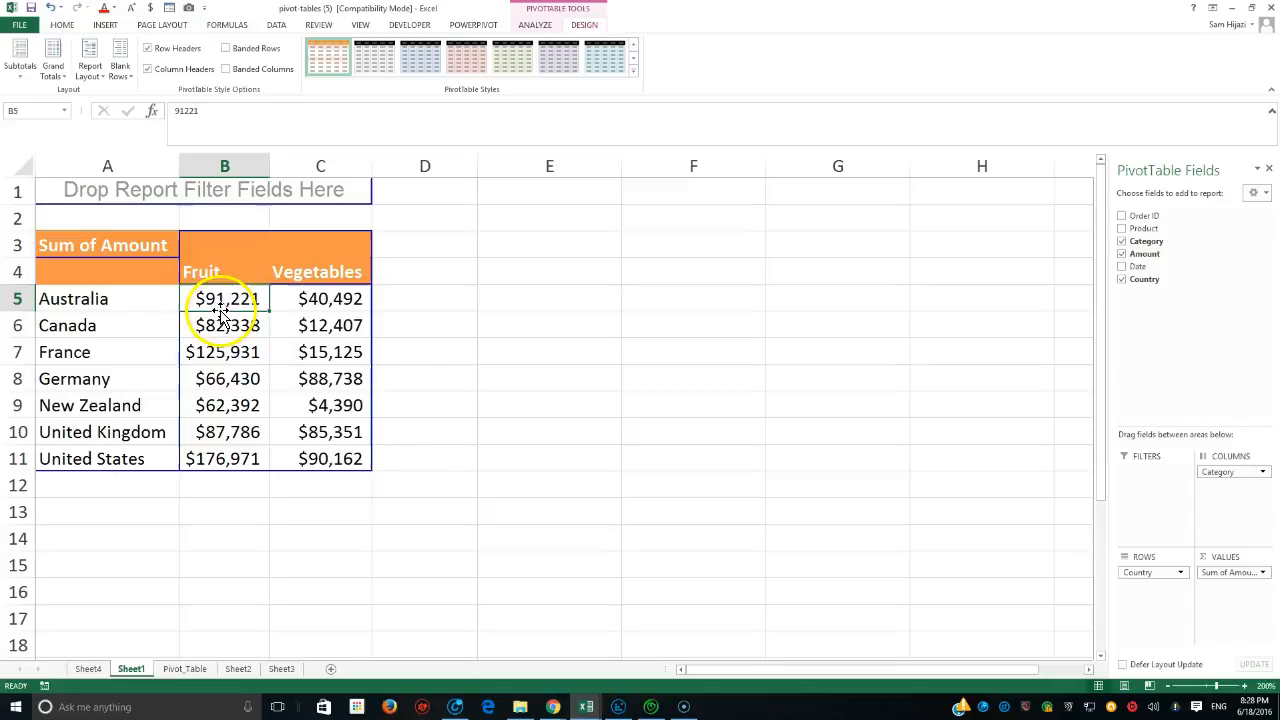
pyautogui.moveTo(243, 304)
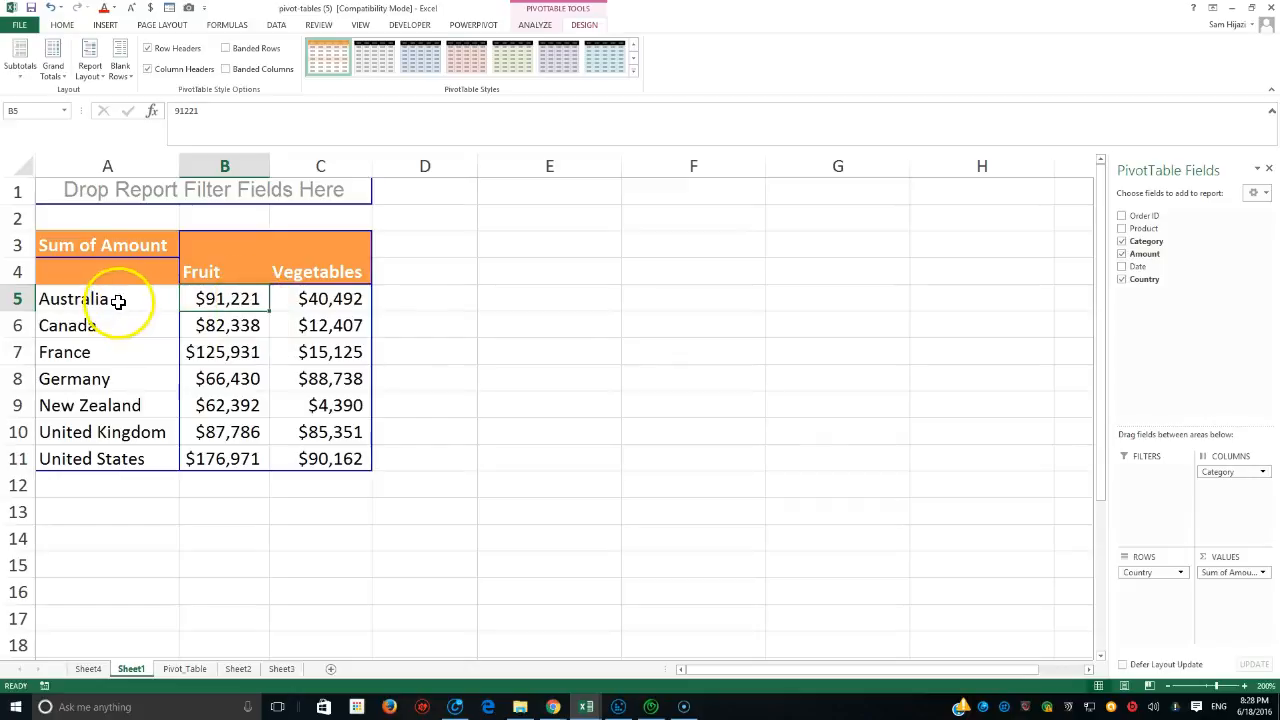
pyautogui.doubleClick(237, 300)
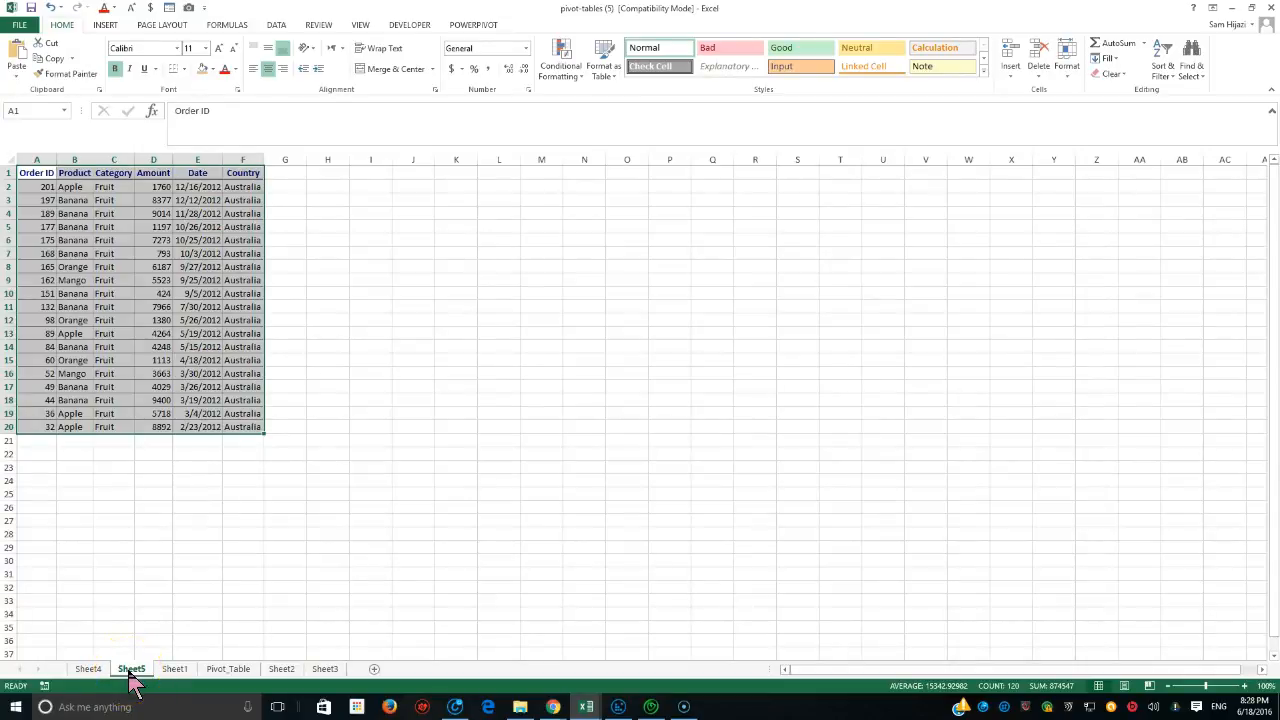
# Step: Delete the detail sheet listing Australia's Fruit orders
pyautogui.rightClick(131, 672)
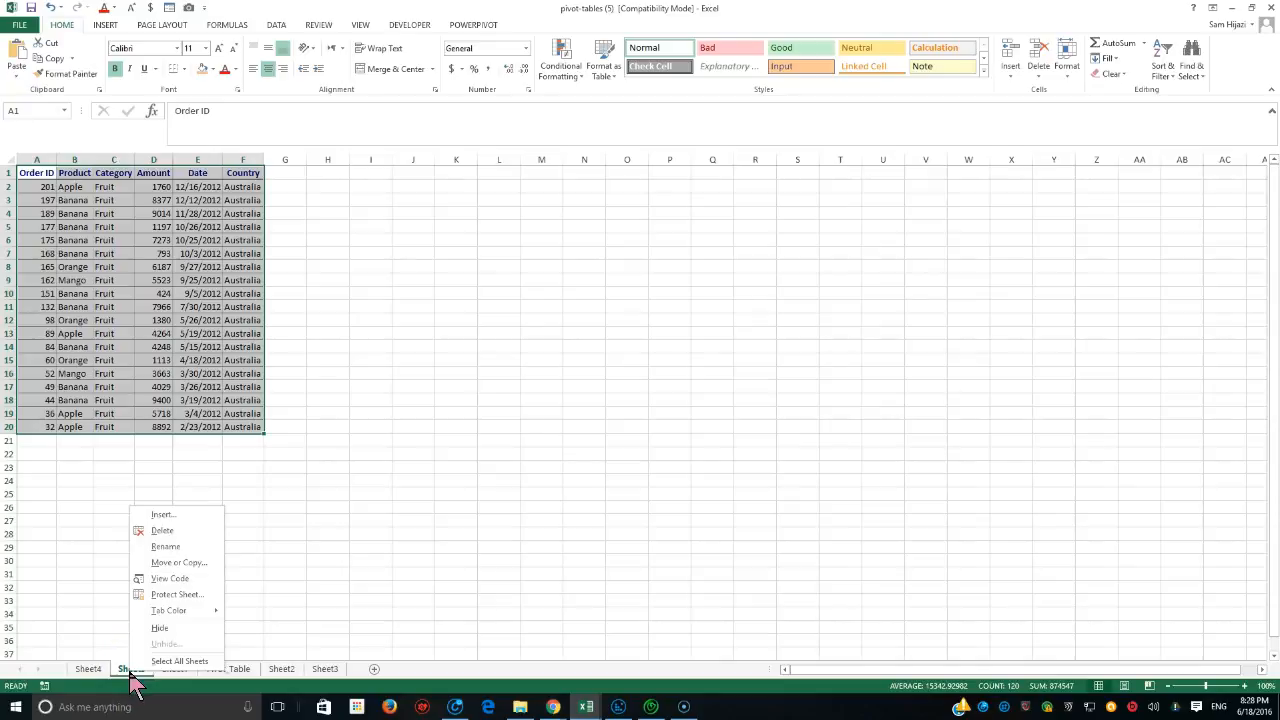
pyautogui.click(170, 530)
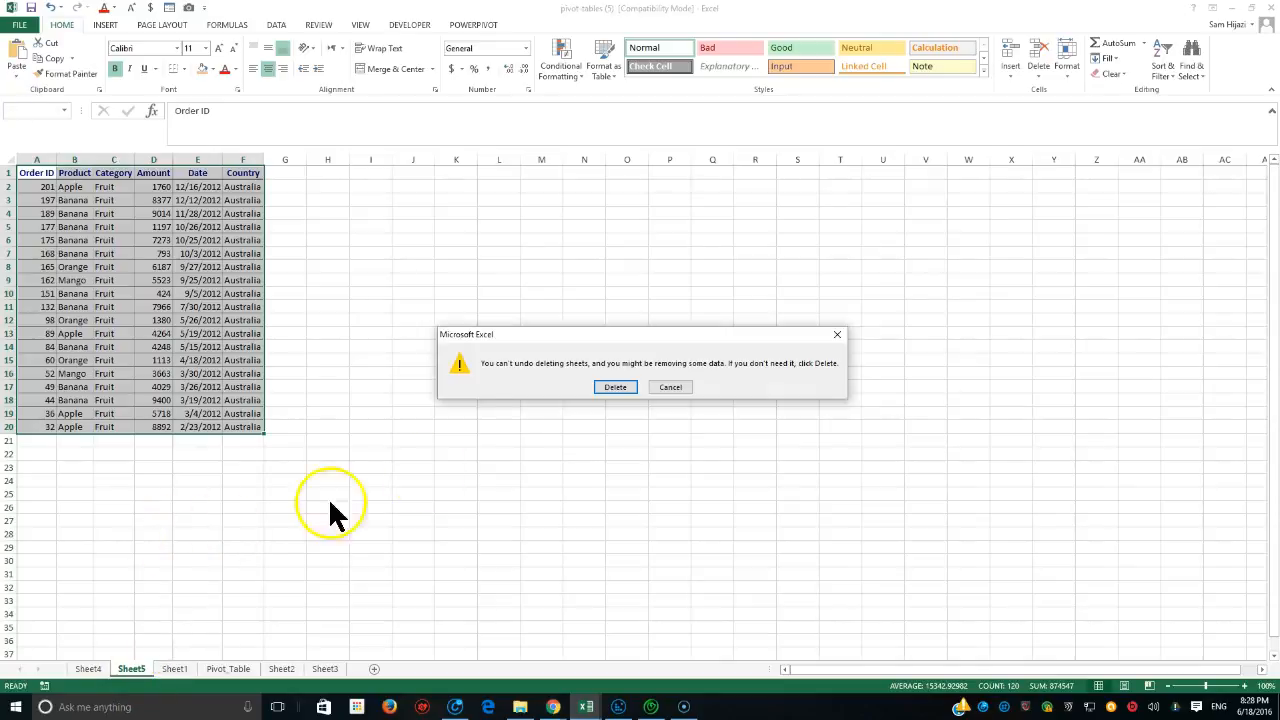
pyautogui.click(615, 389)
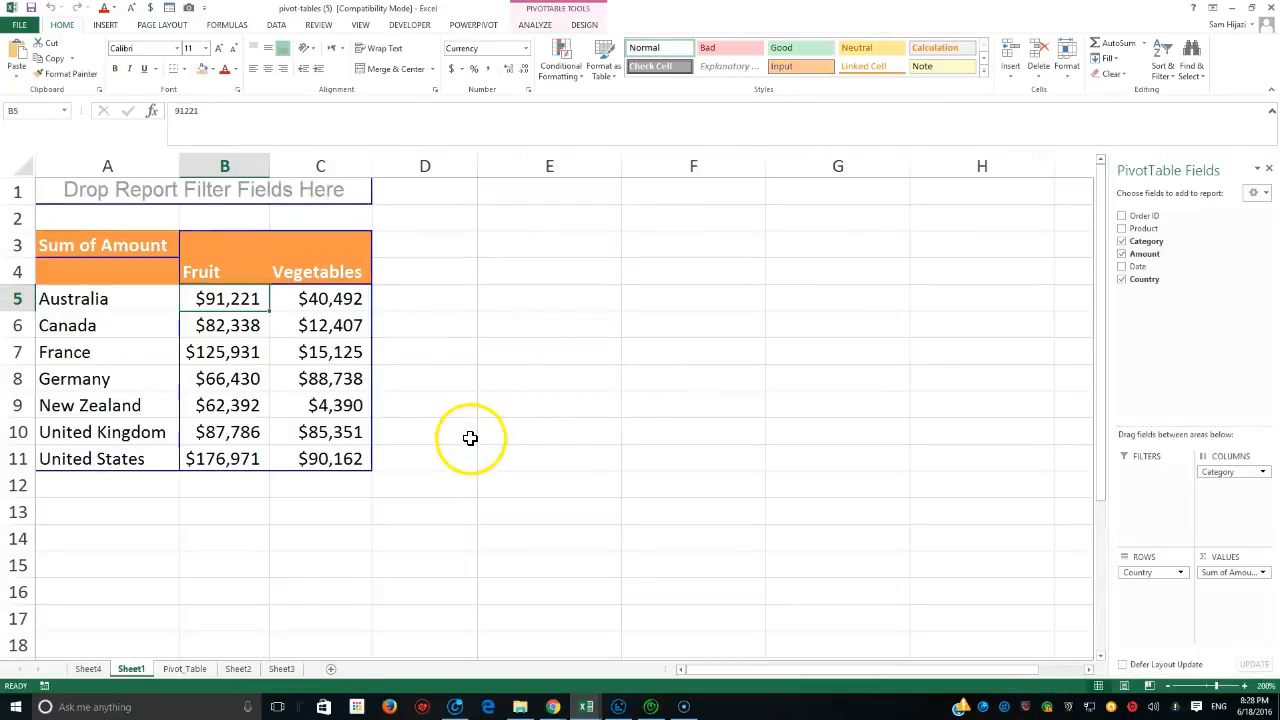
# Step: Drill down into the United States Fruit amount and look through the listed orders
pyautogui.click(232, 462)
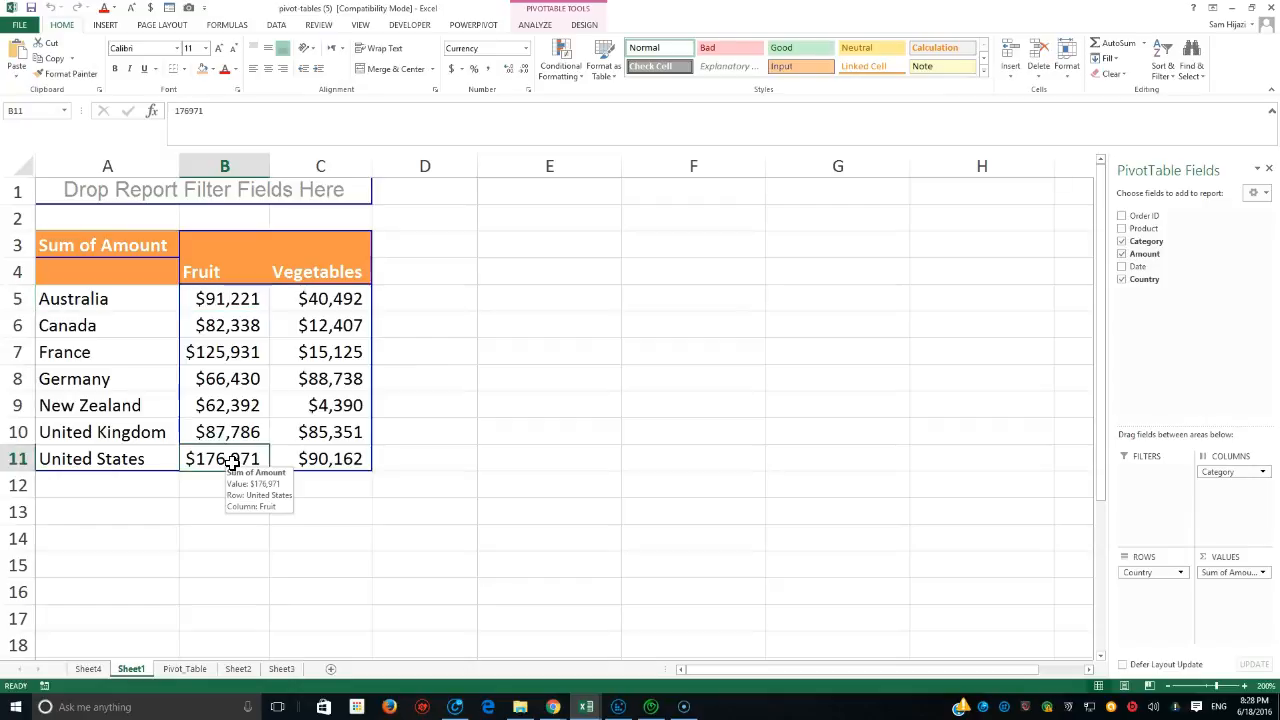
pyautogui.doubleClick(240, 459)
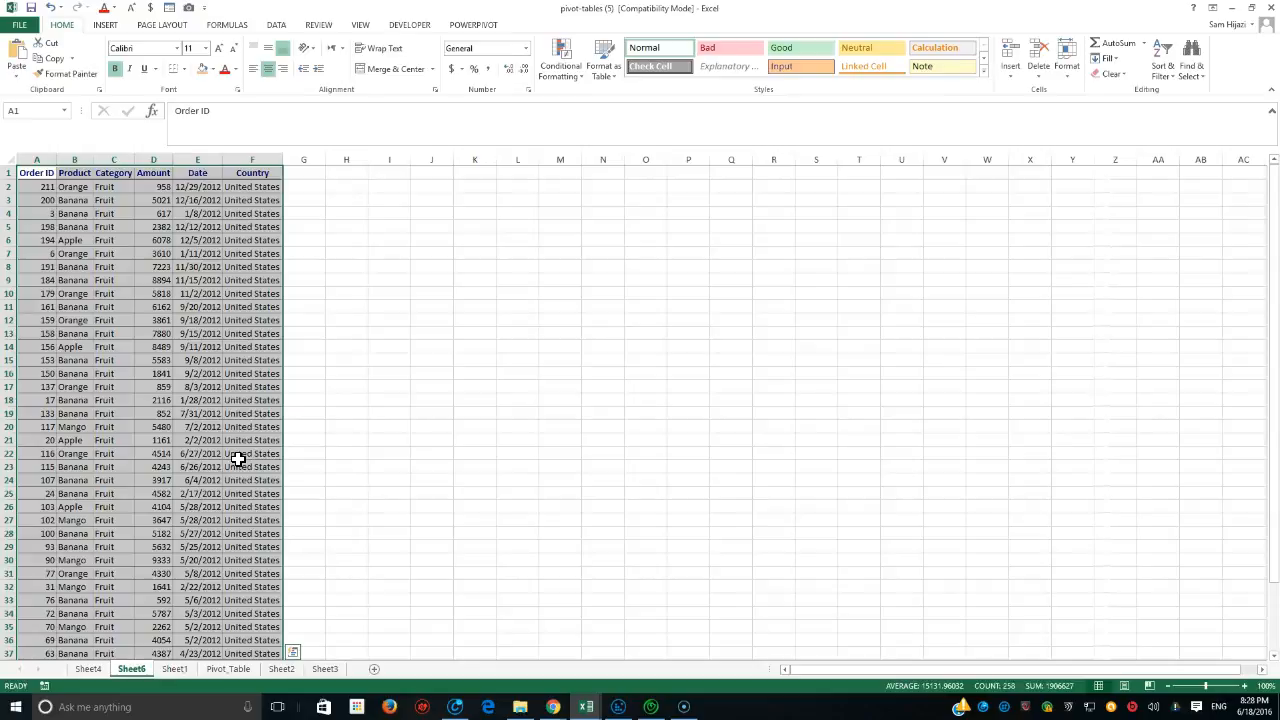
pyautogui.scroll(-8, 232, 319)
pyautogui.scroll(8, 232, 319)
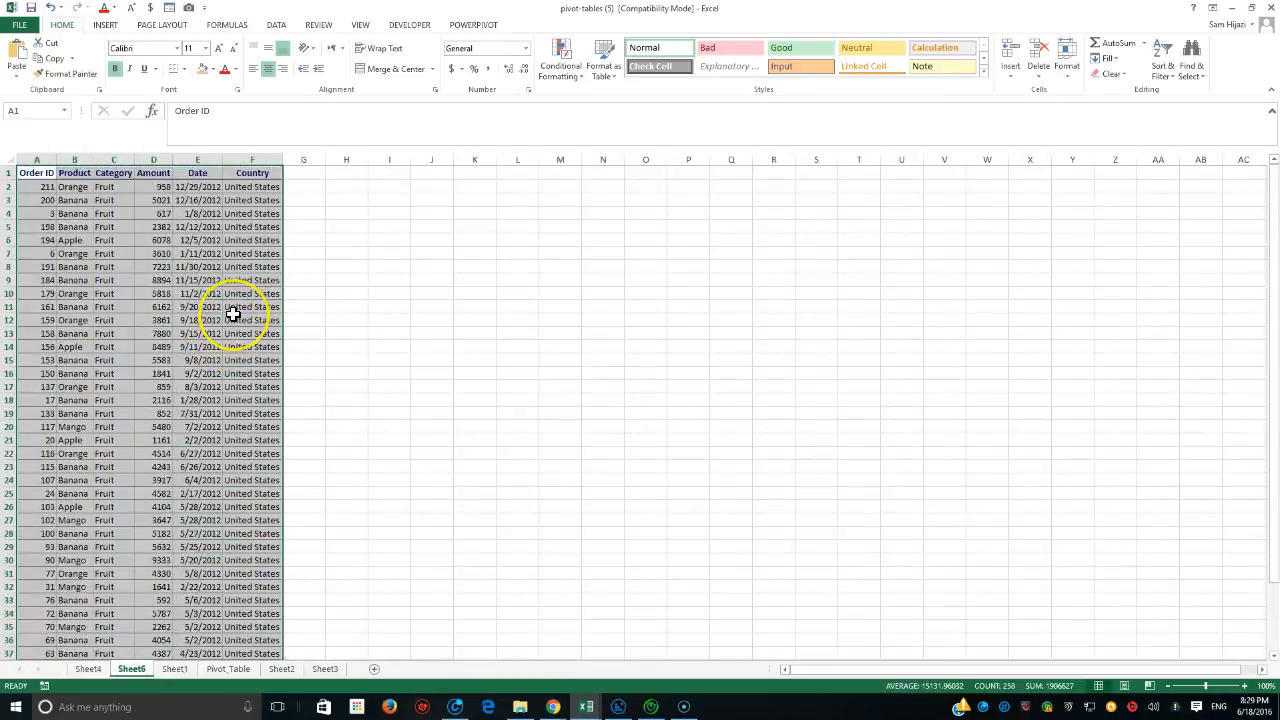
pyautogui.scroll(-6, 232, 313)
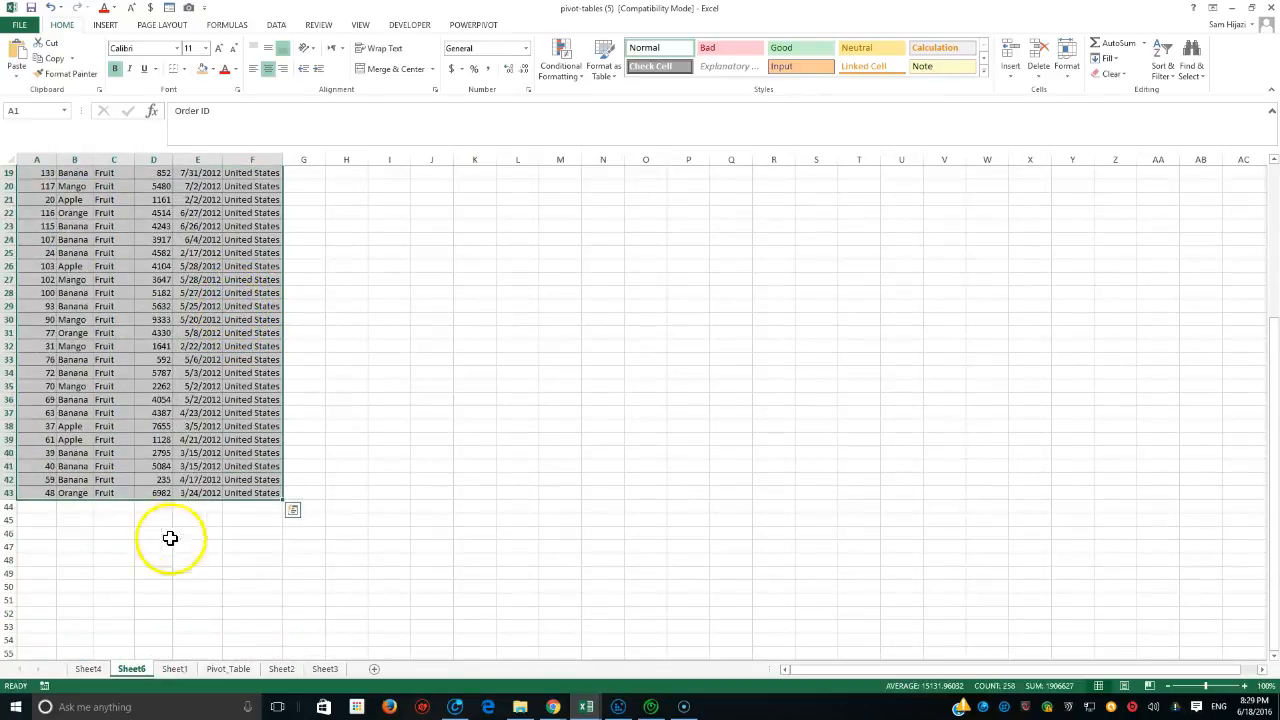
# Step: Delete the detail sheet listing the United States Fruit orders and return to the PivotTable
pyautogui.rightClick(137, 673)
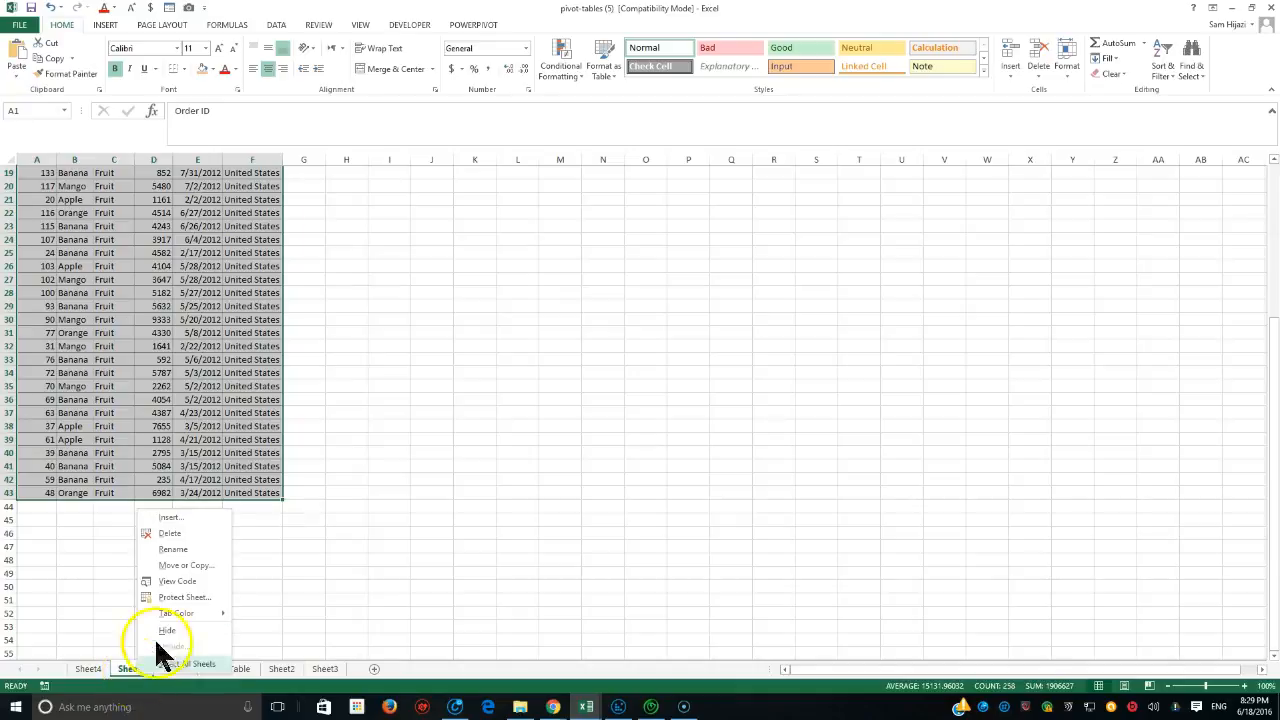
pyautogui.click(177, 536)
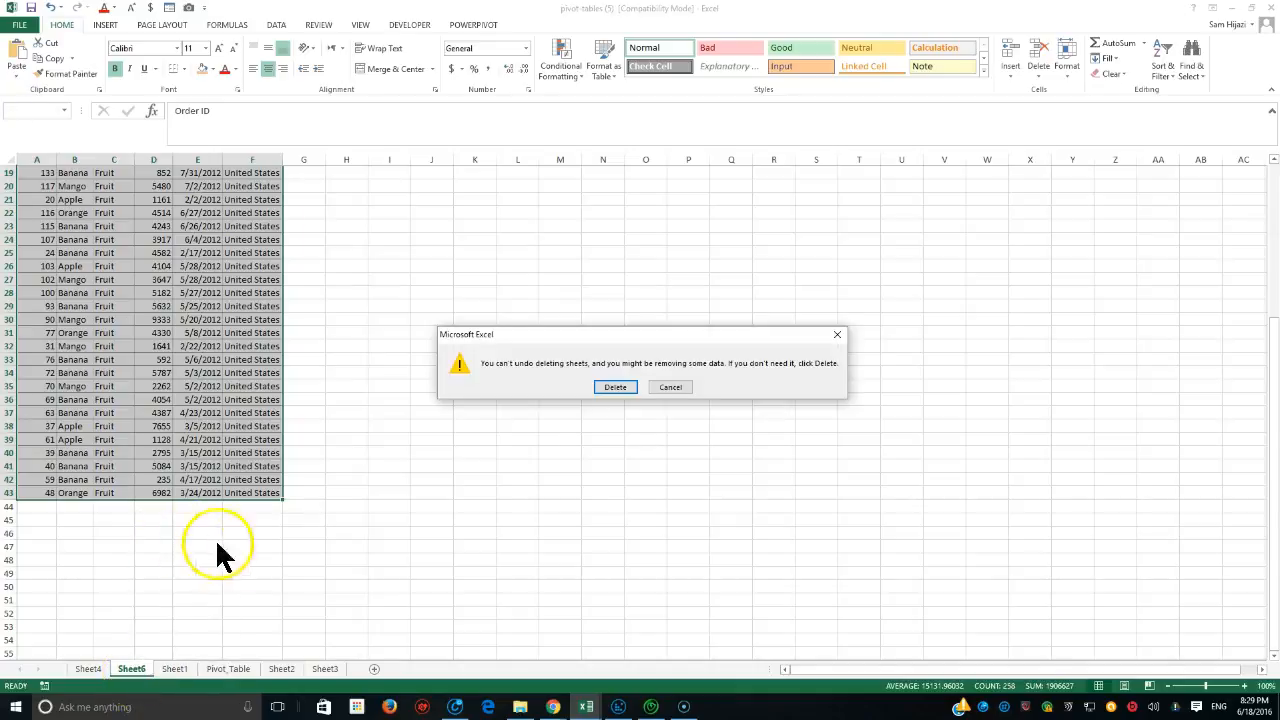
pyautogui.click(624, 387)
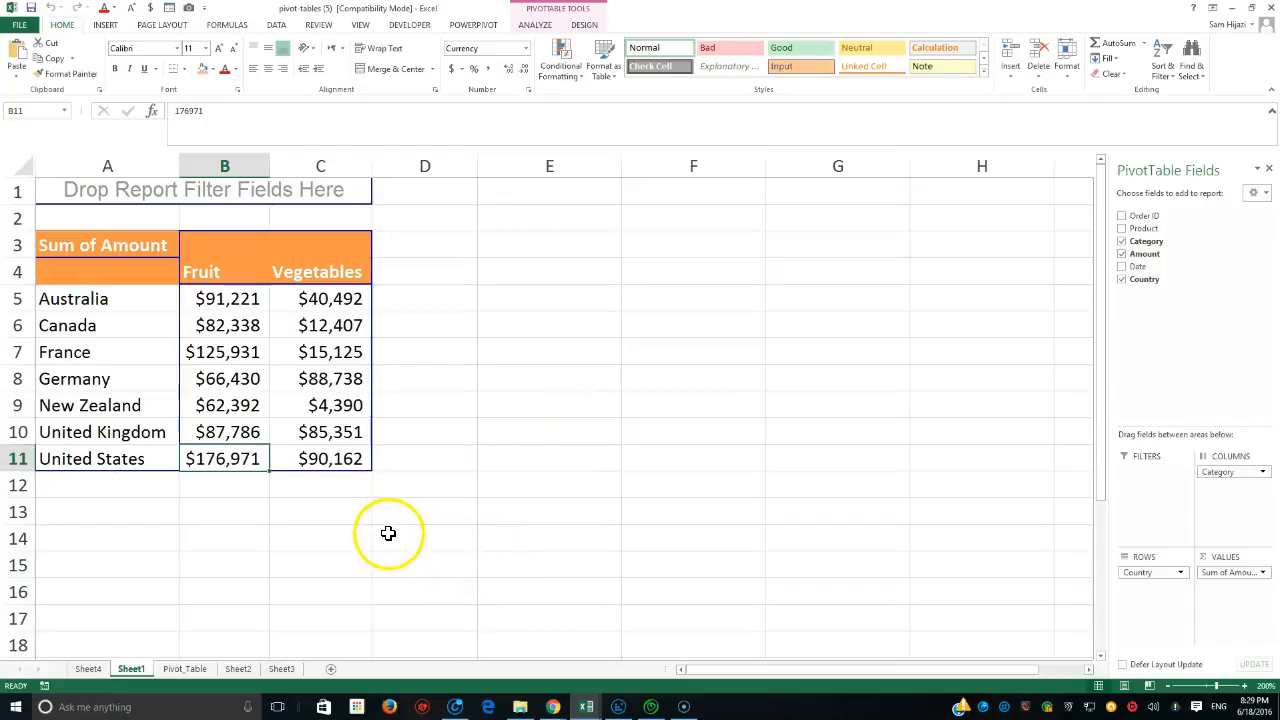
pyautogui.click(274, 515)
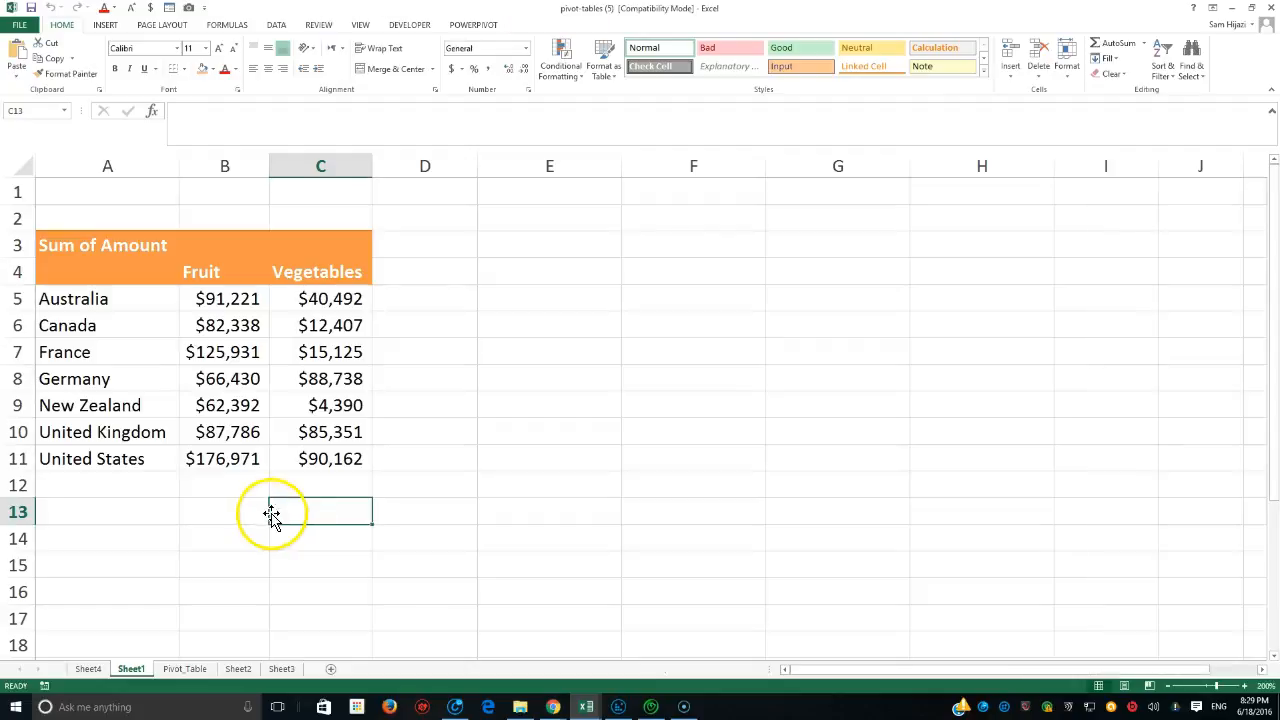
pyautogui.click(258, 408)
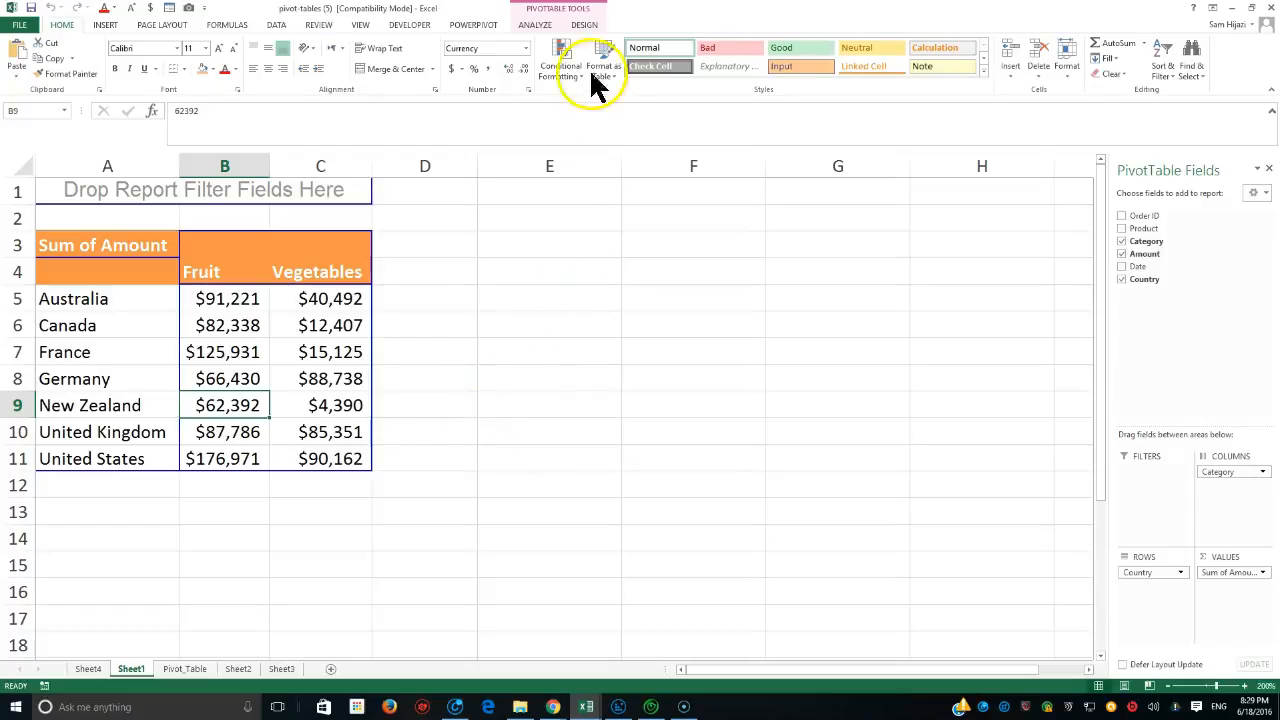
# Step: Create a PivotTable on a new worksheet from the VegFru table on the Pivot_Table sheet
pyautogui.click(189, 672)
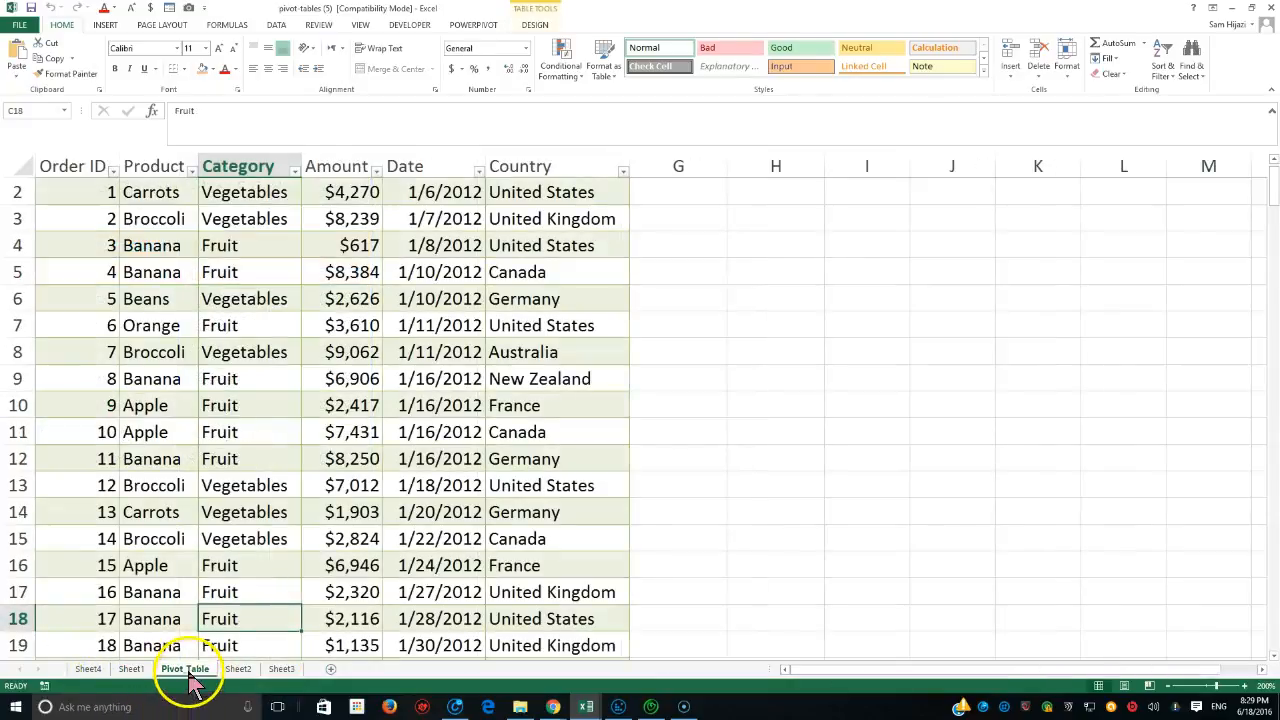
pyautogui.click(256, 246)
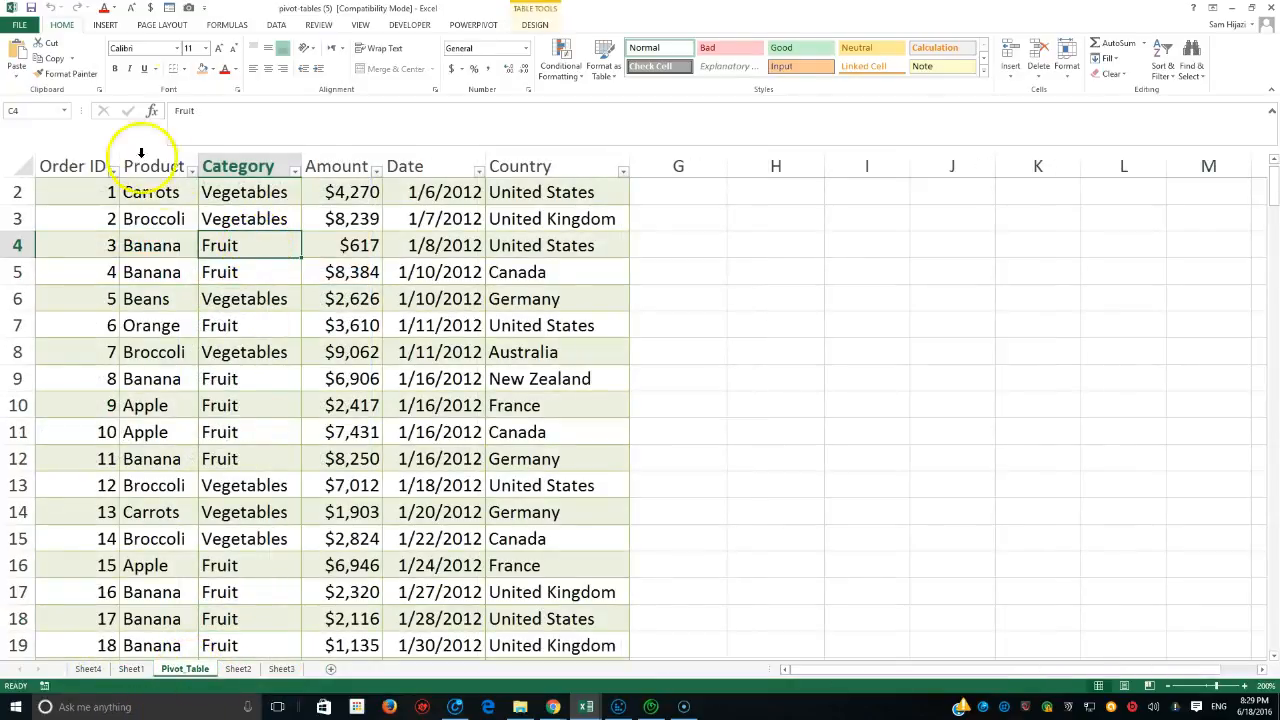
pyautogui.click(106, 25)
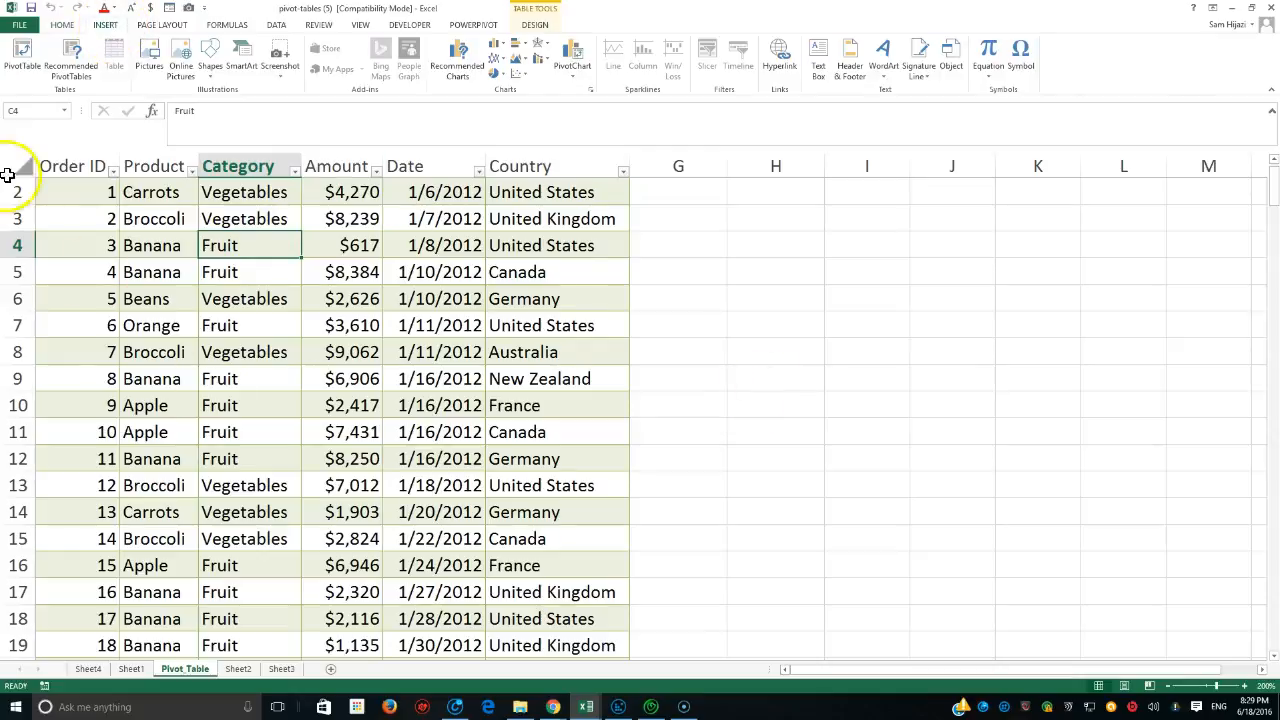
pyautogui.click(22, 62)
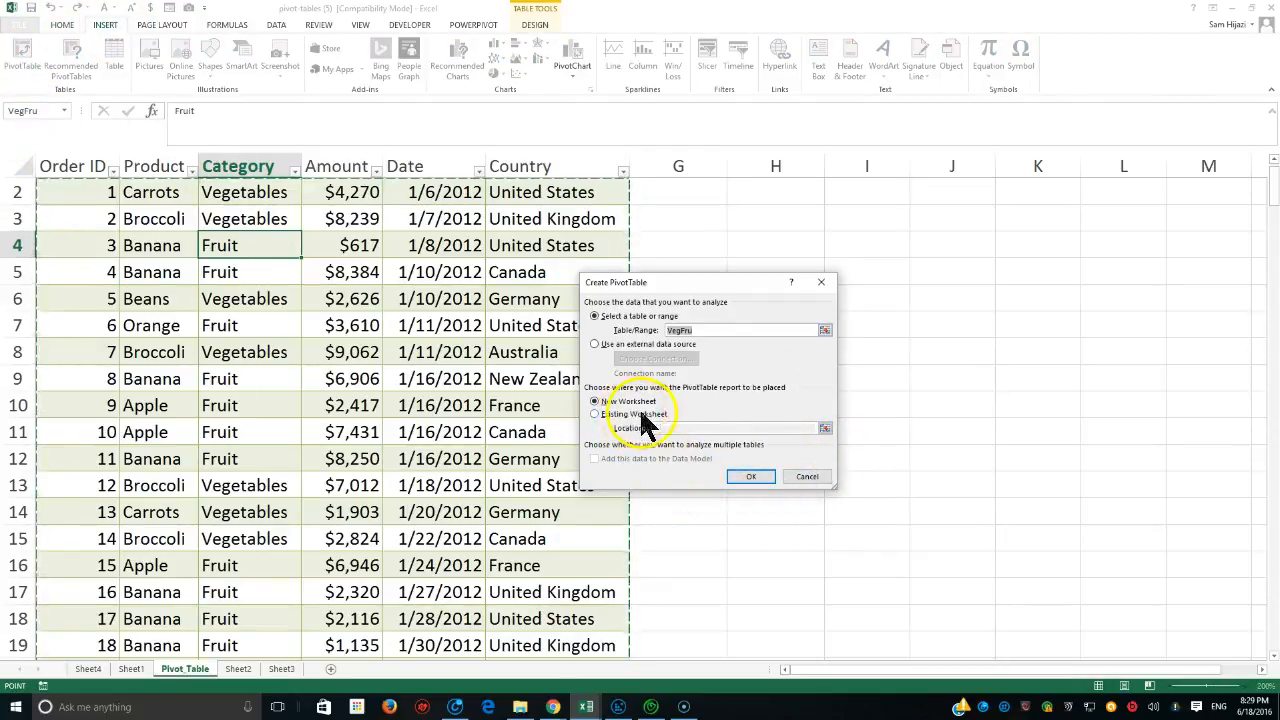
pyautogui.click(740, 476)
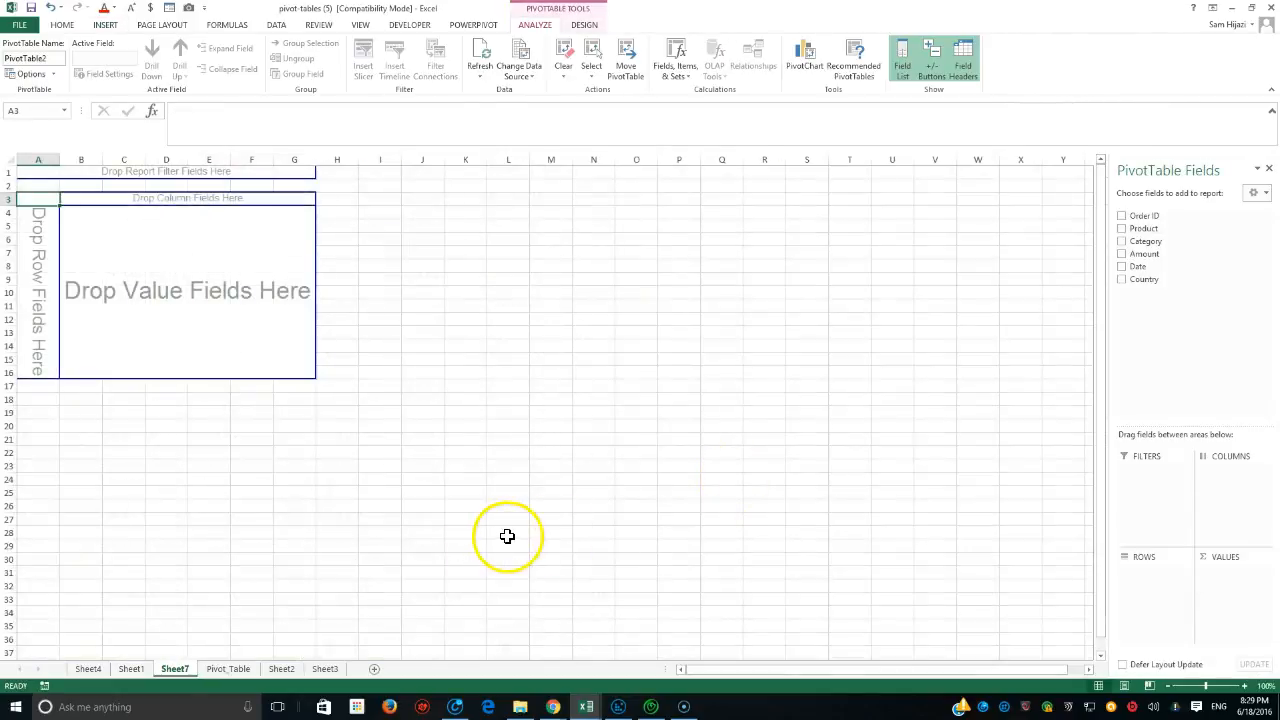
# Step: Rename the new PivotTable's worksheet as Product_Country
pyautogui.rightClick(178, 675)
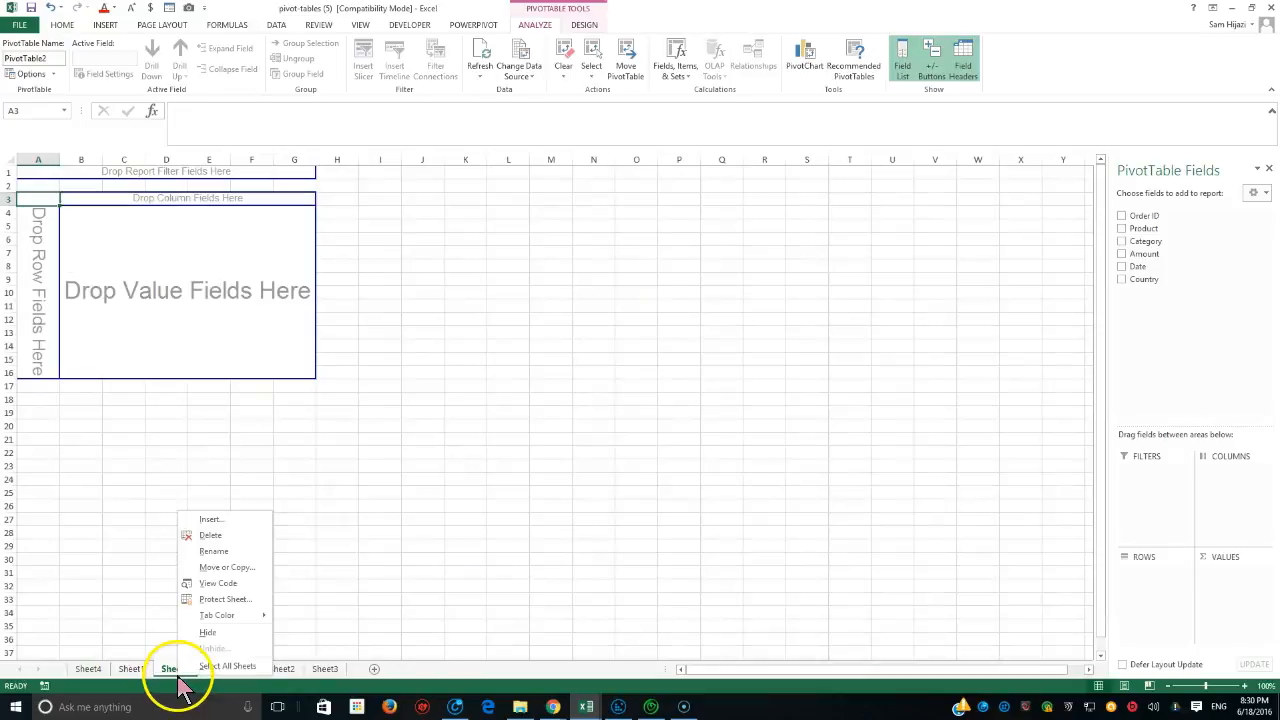
pyautogui.click(222, 552)
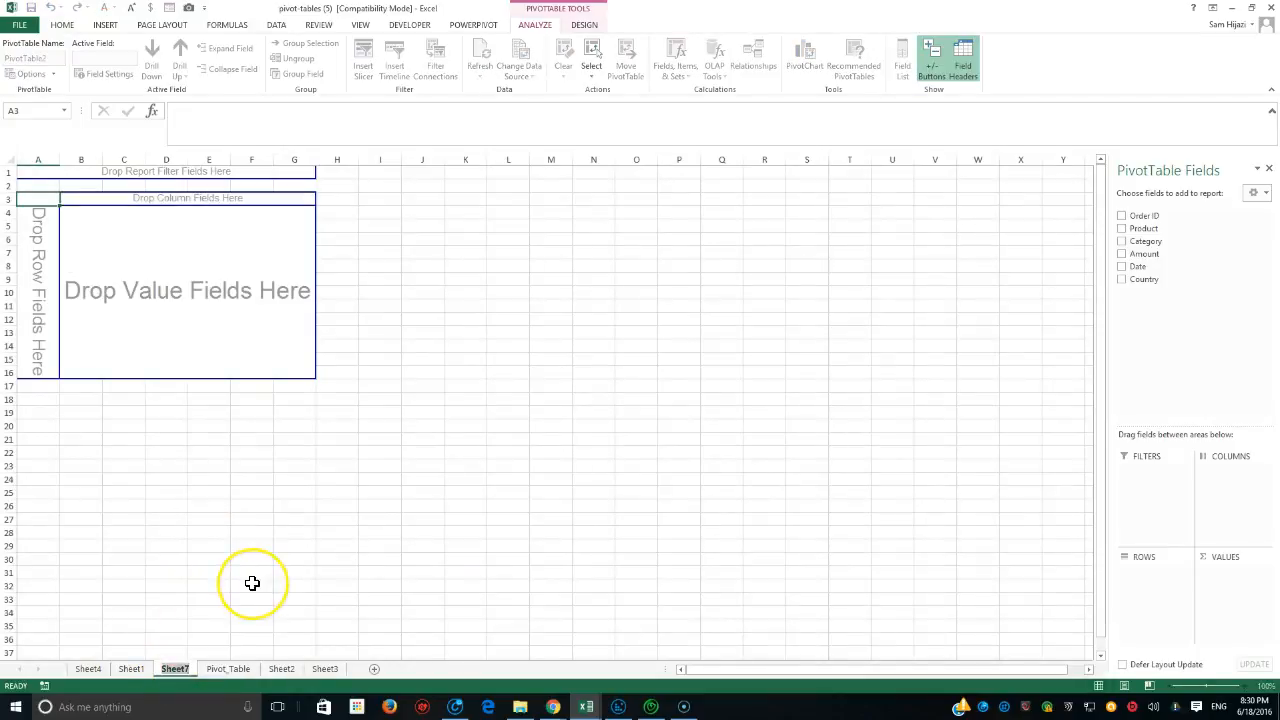
pyautogui.write('Pr')
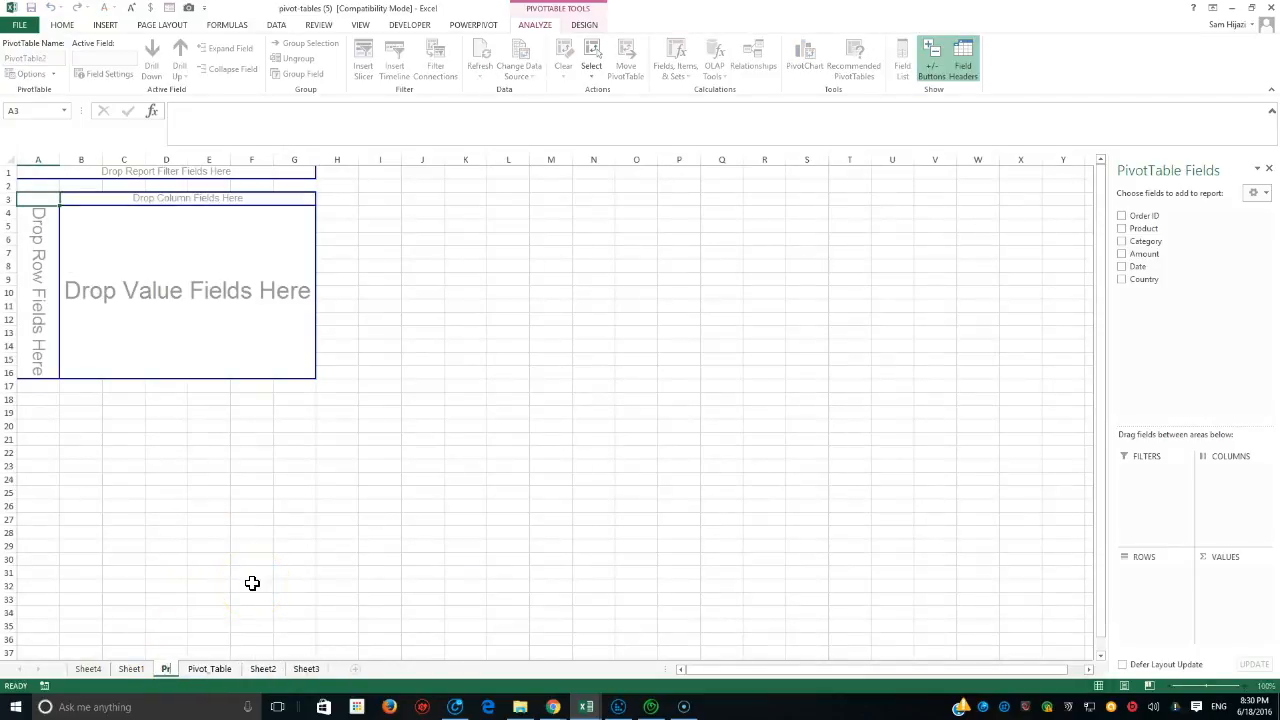
pyautogui.write('oduc')
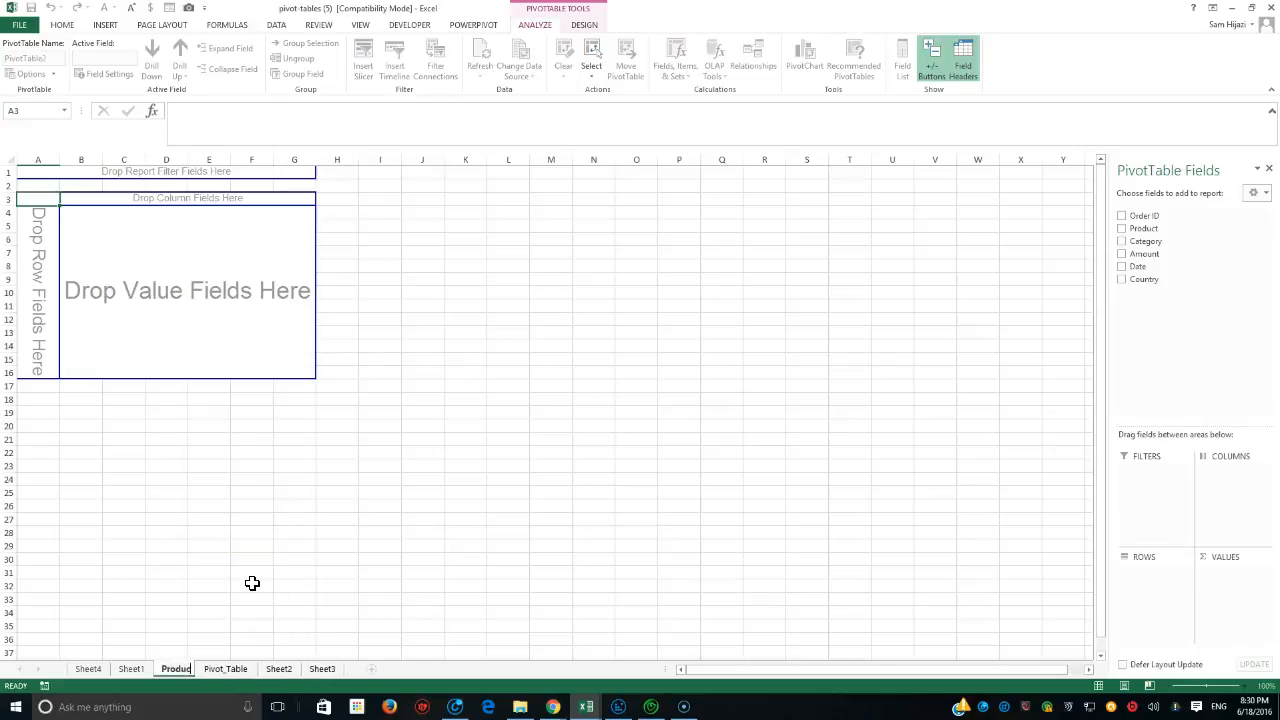
pyautogui.write('t_C')
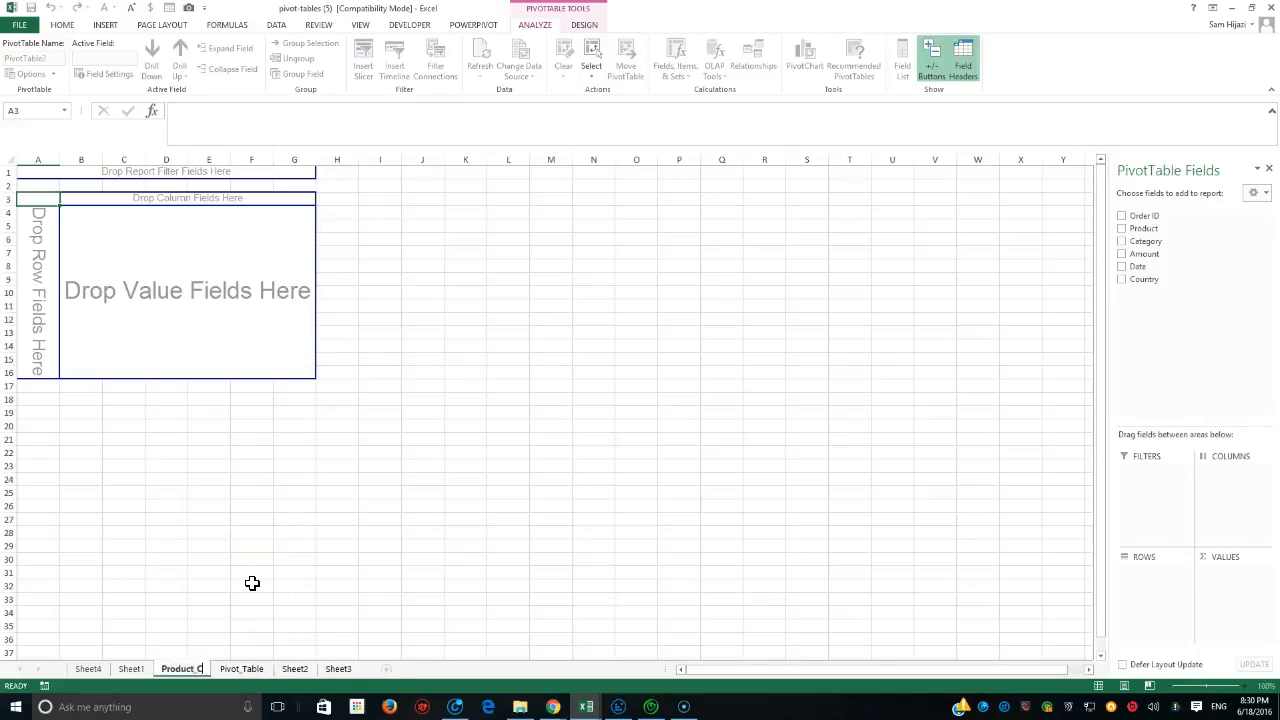
pyautogui.write('ountry')
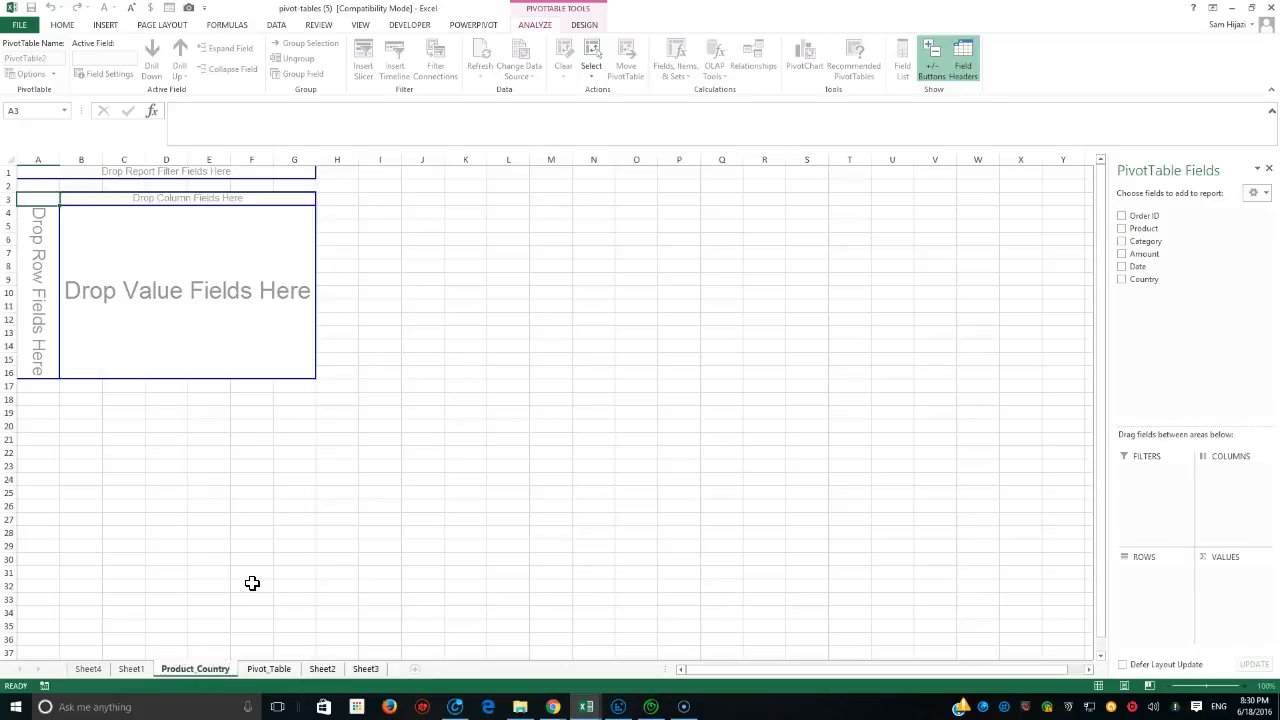
pyautogui.click(264, 492)
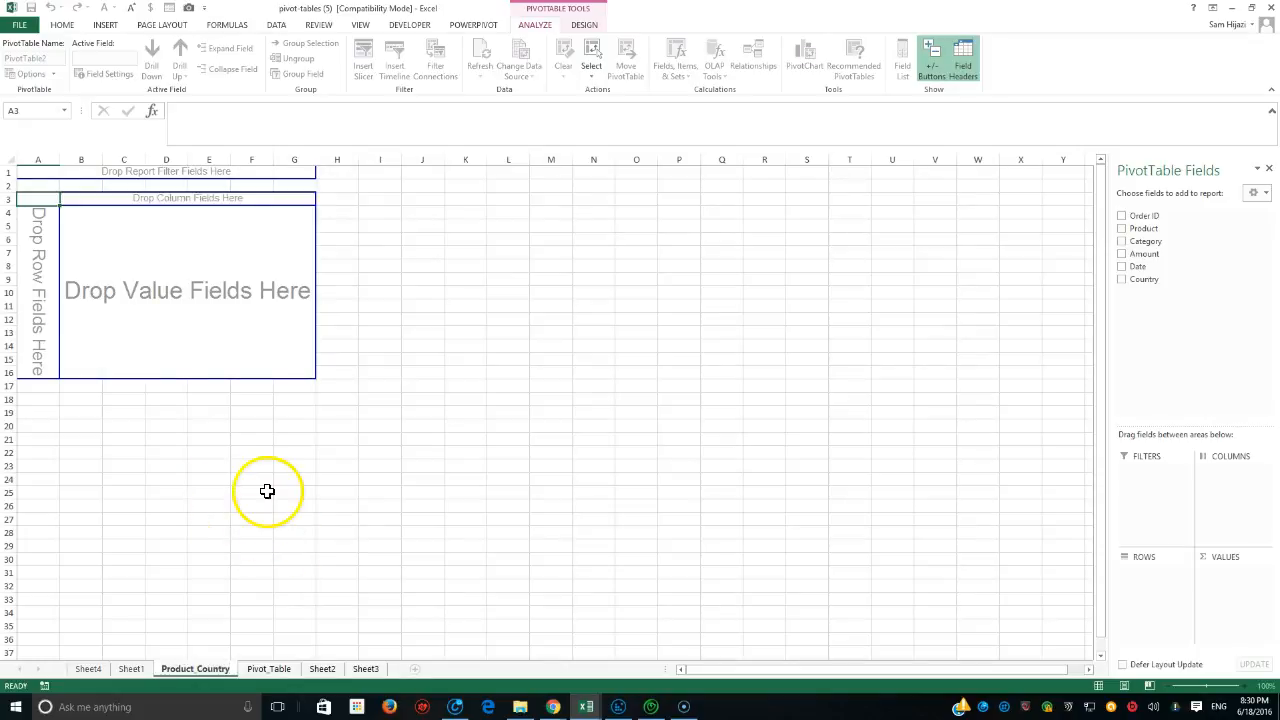
# Step: Place the Country field in the rows and the Product field in the columns of the new PivotTable
pyautogui.click(296, 323)
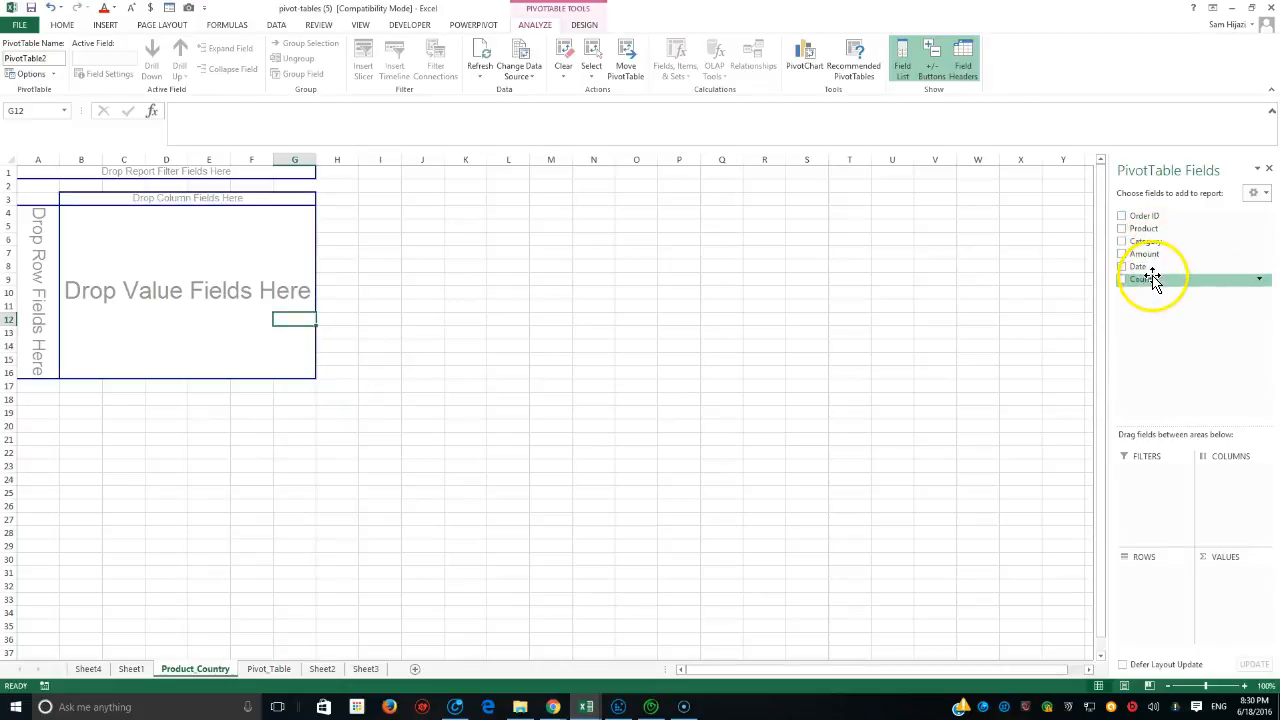
pyautogui.moveTo(1153, 279); pyautogui.dragTo(1157, 583)
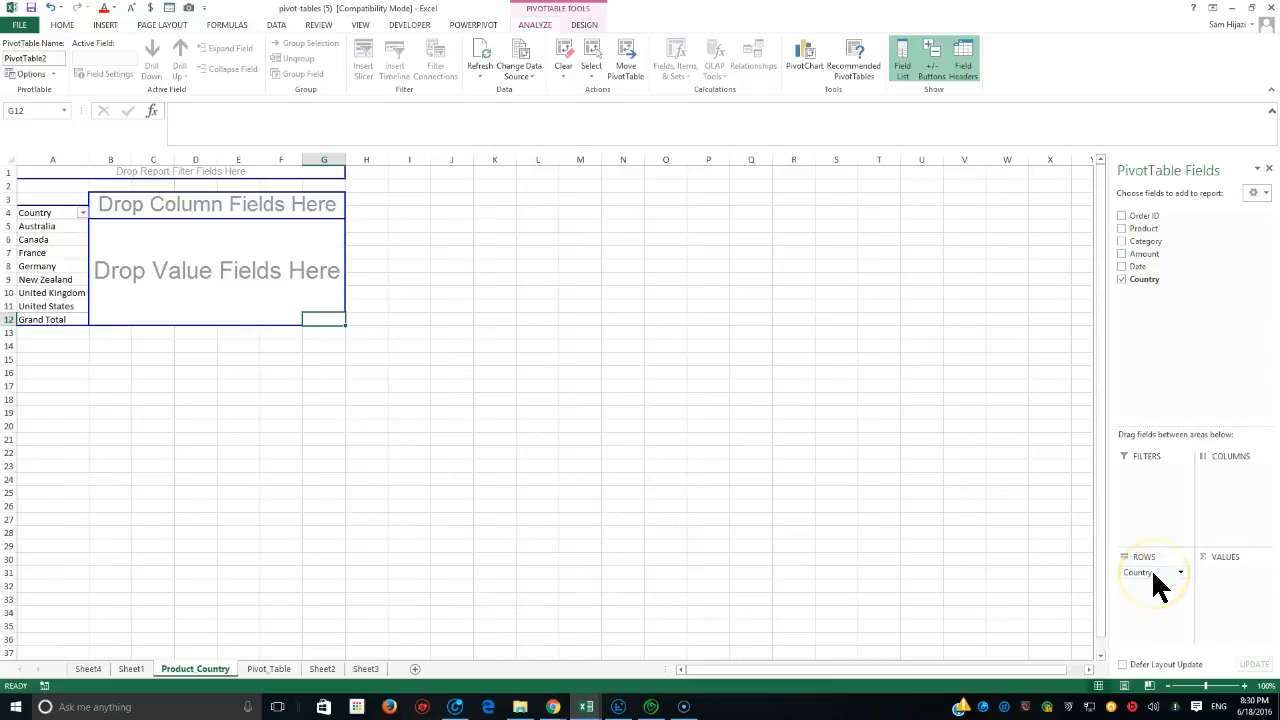
pyautogui.moveTo(1152, 230); pyautogui.dragTo(1215, 478)
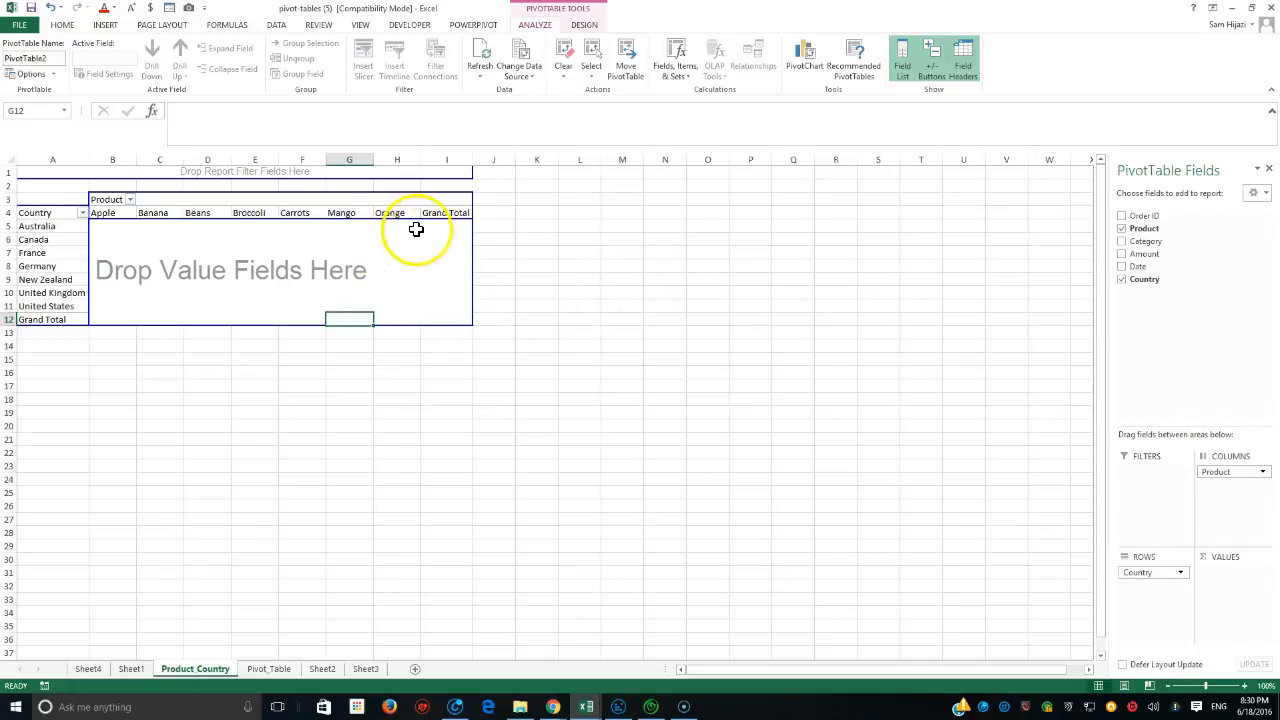
# Step: Go through the product column headers in row 4 one by one, from Apple to Orange
pyautogui.click(125, 213)
pyautogui.click(160, 213)
pyautogui.click(207, 213)
pyautogui.click(250, 213)
pyautogui.click(305, 215)
pyautogui.click(338, 214)
pyautogui.click(395, 214)
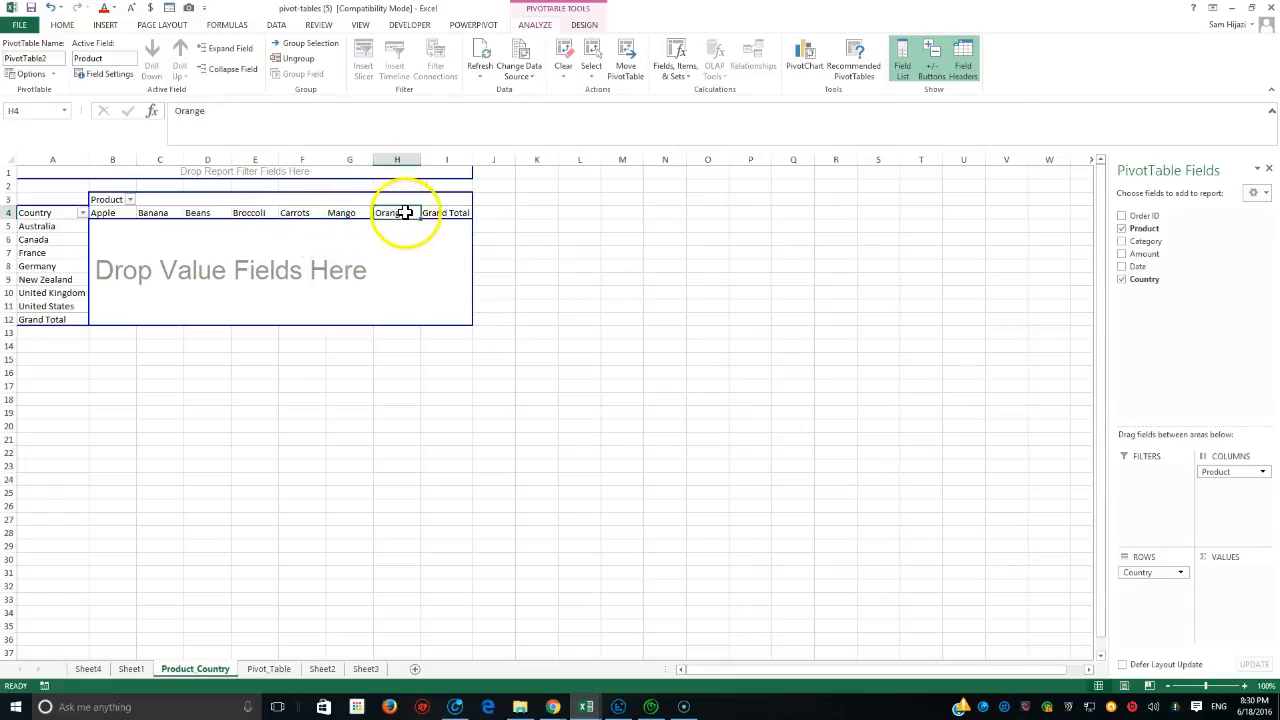
# Step: Go through the Grand Total header and the country row labels one by one, from Australia to United States
pyautogui.click(441, 215)
pyautogui.click(55, 225)
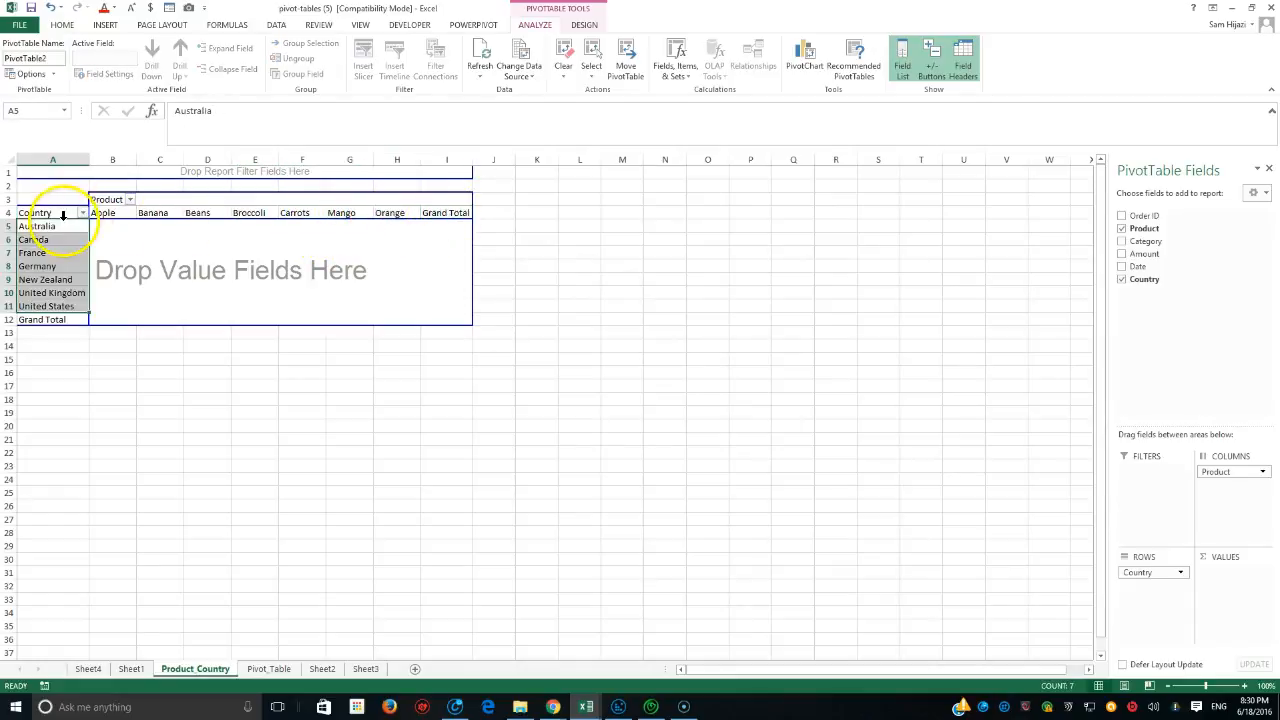
pyautogui.click(50, 242)
pyautogui.click(49, 247)
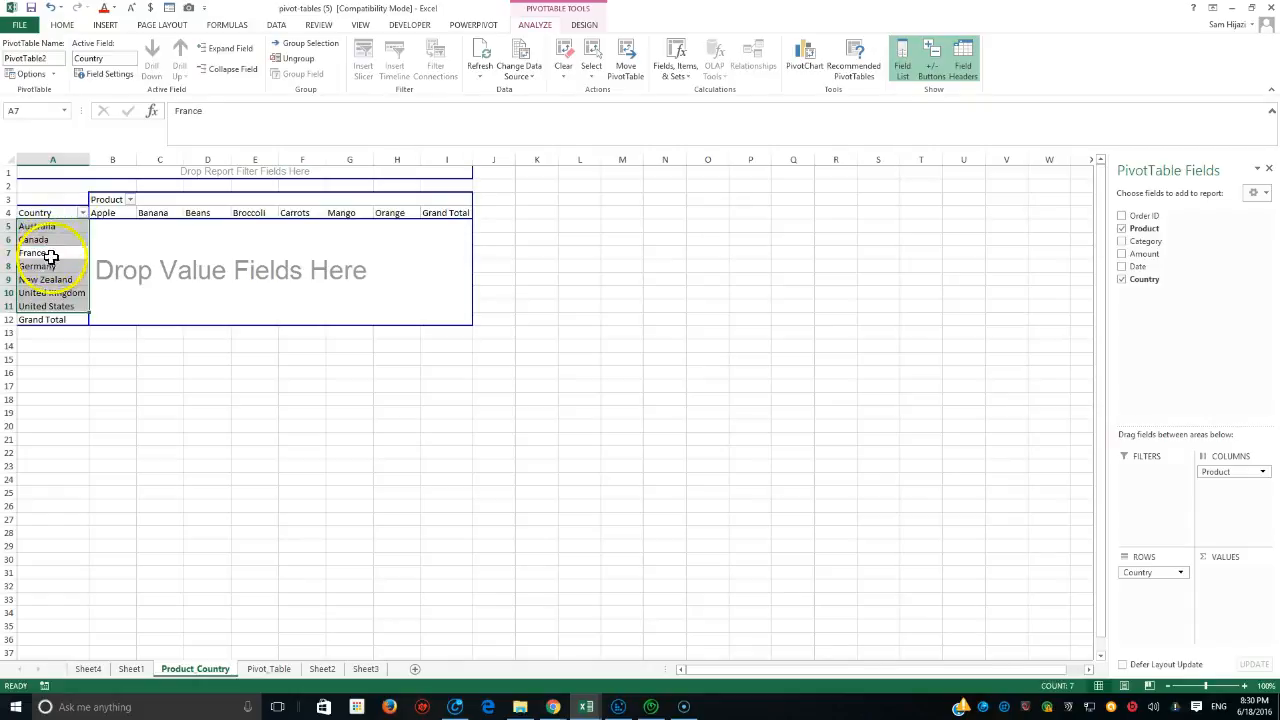
pyautogui.click(48, 257)
pyautogui.click(47, 266)
pyautogui.click(49, 279)
pyautogui.click(51, 292)
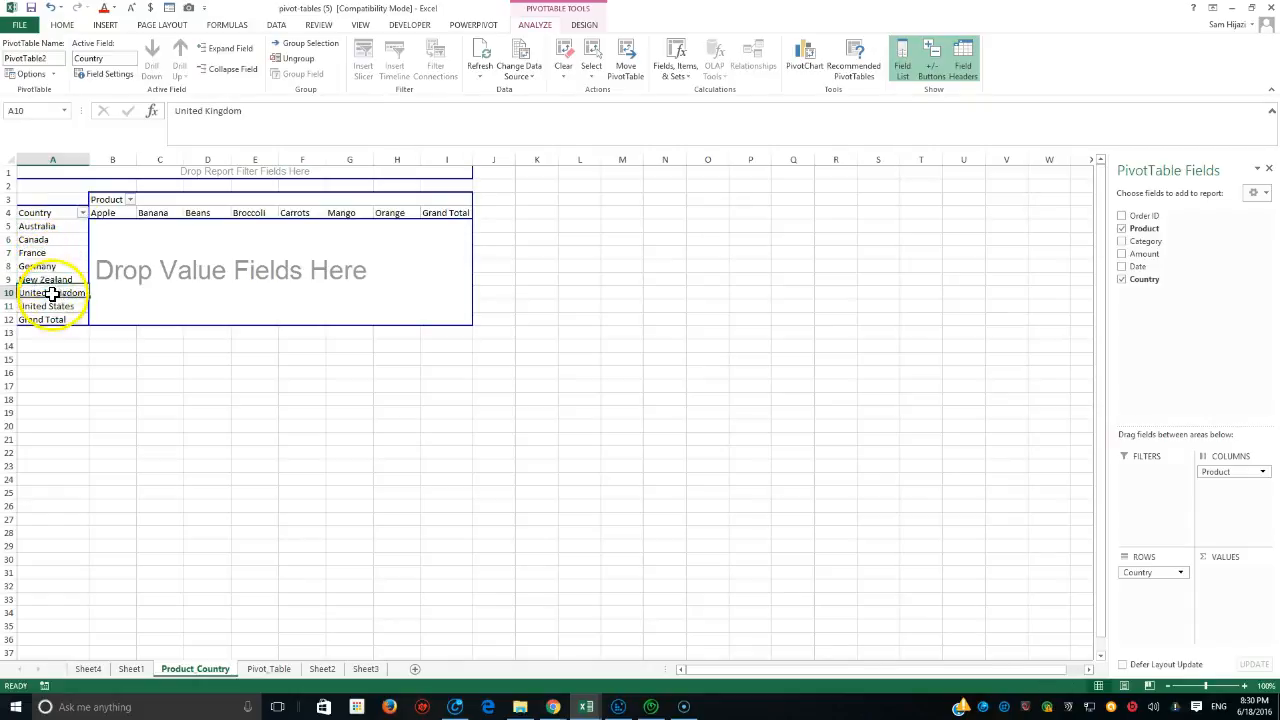
pyautogui.click(52, 305)
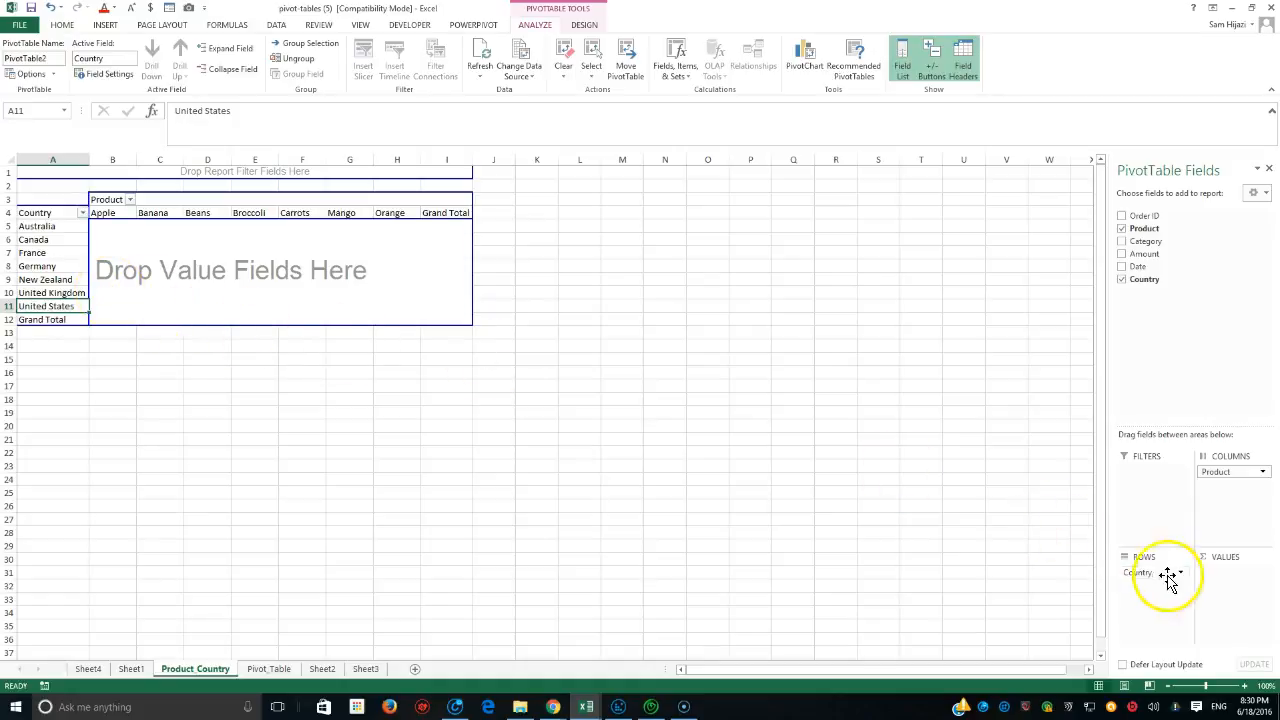
# Step: Add Amount as a summed value field and format it as $ currency with two decimals and red negatives in parentheses
pyautogui.moveTo(1146, 256); pyautogui.dragTo(1228, 578)
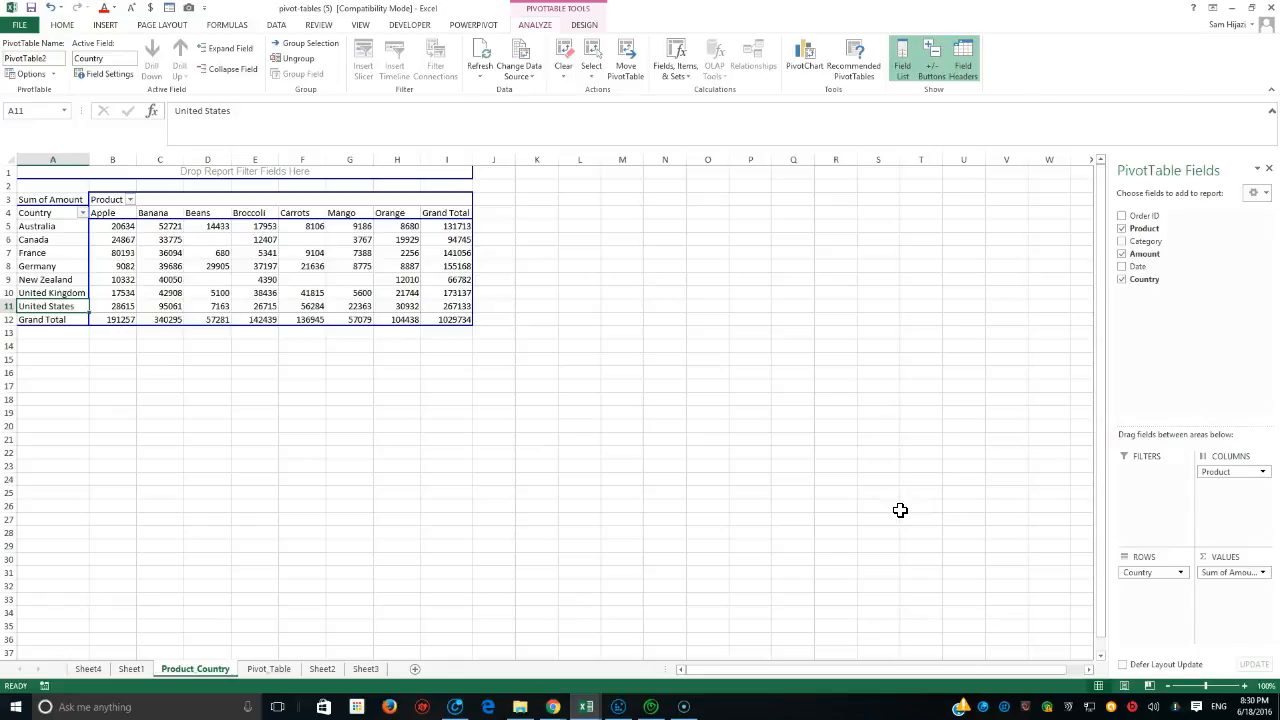
pyautogui.click(1228, 574)
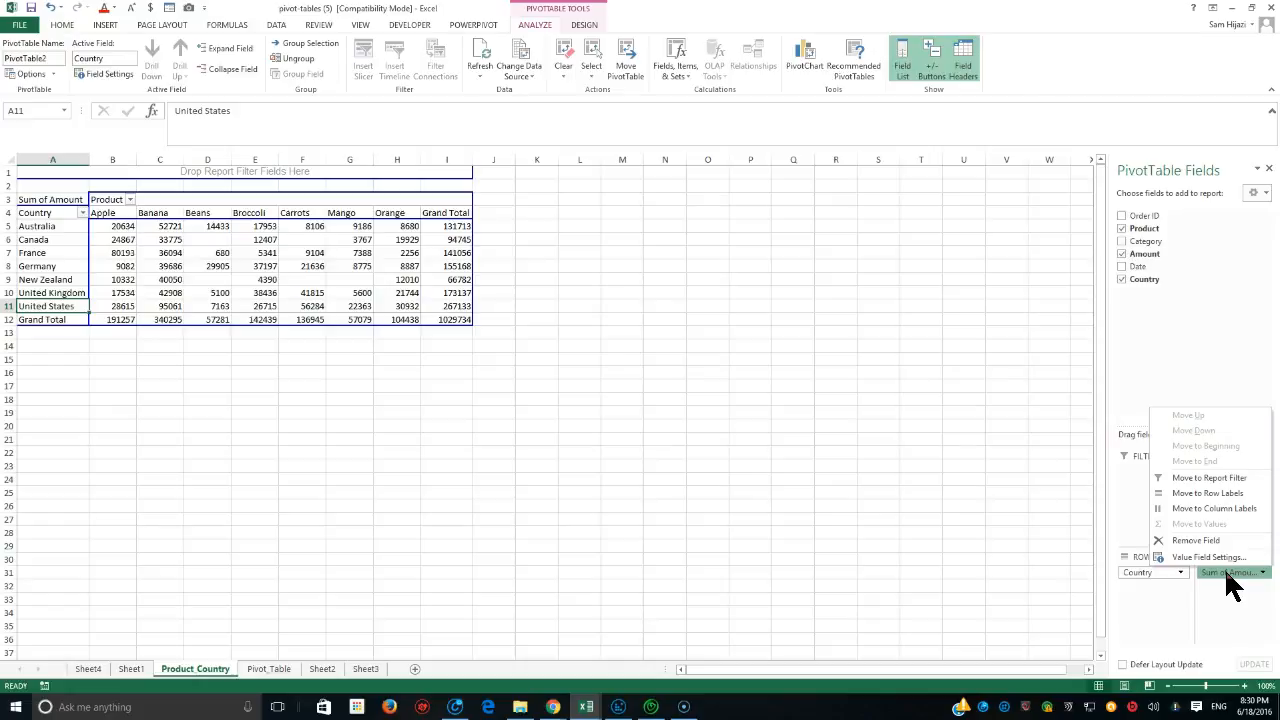
pyautogui.click(1214, 560)
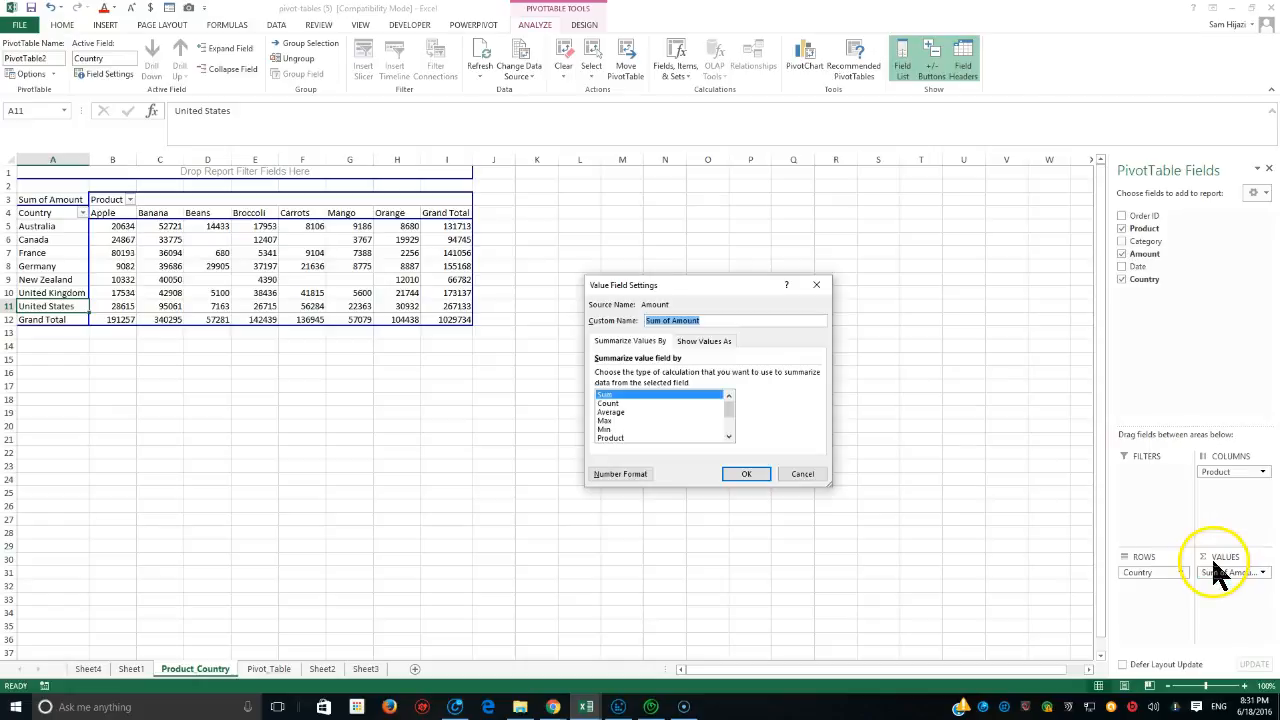
pyautogui.click(622, 472)
pyautogui.click(561, 297)
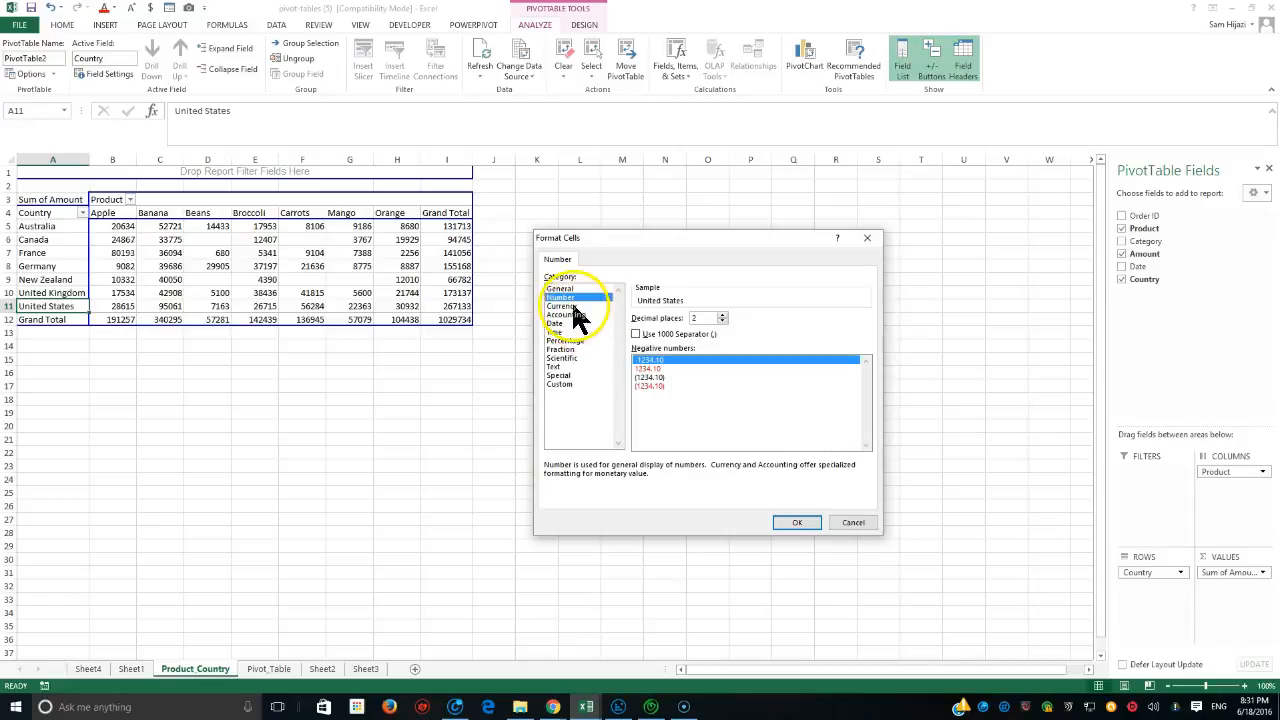
pyautogui.click(565, 305)
pyautogui.click(650, 385)
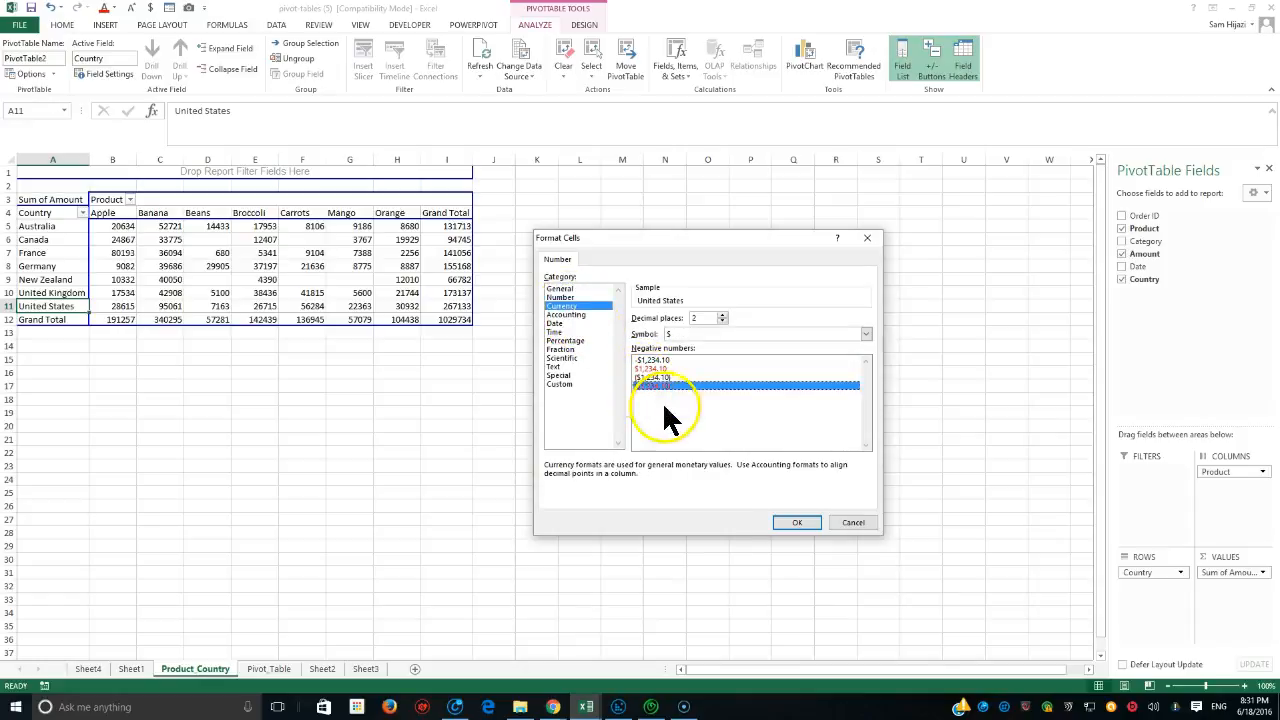
pyautogui.click(810, 523)
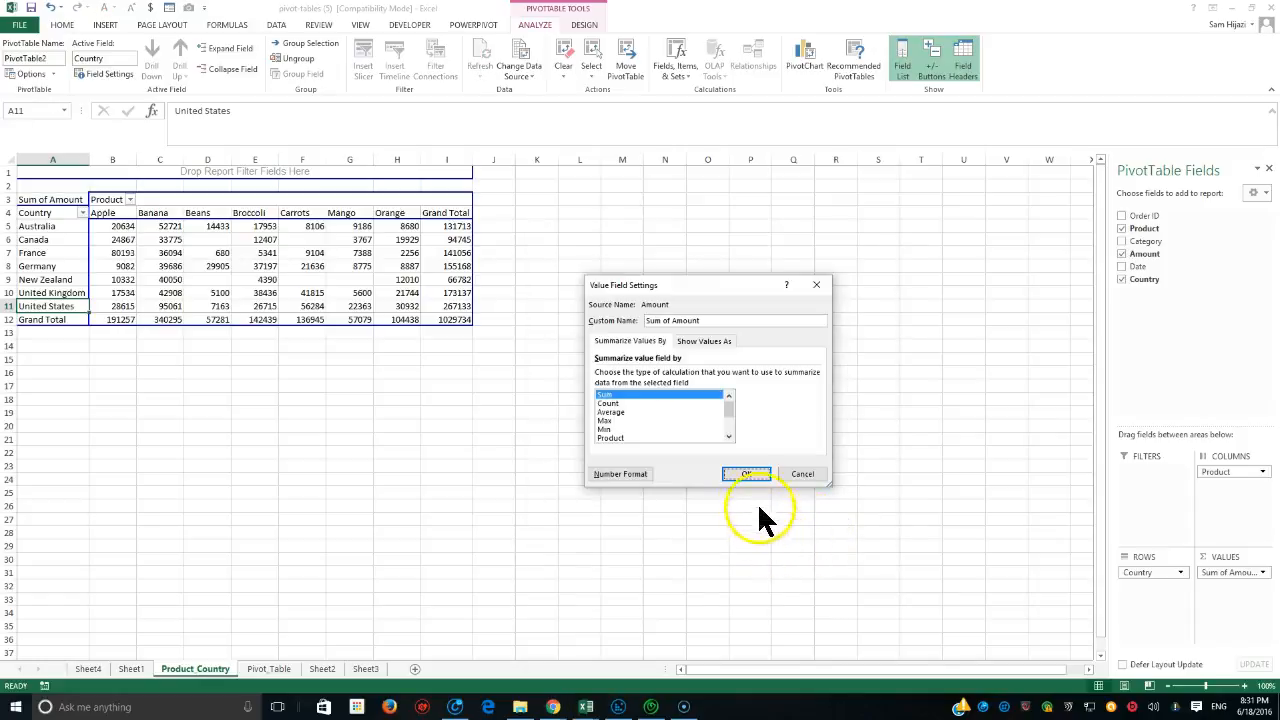
pyautogui.click(745, 478)
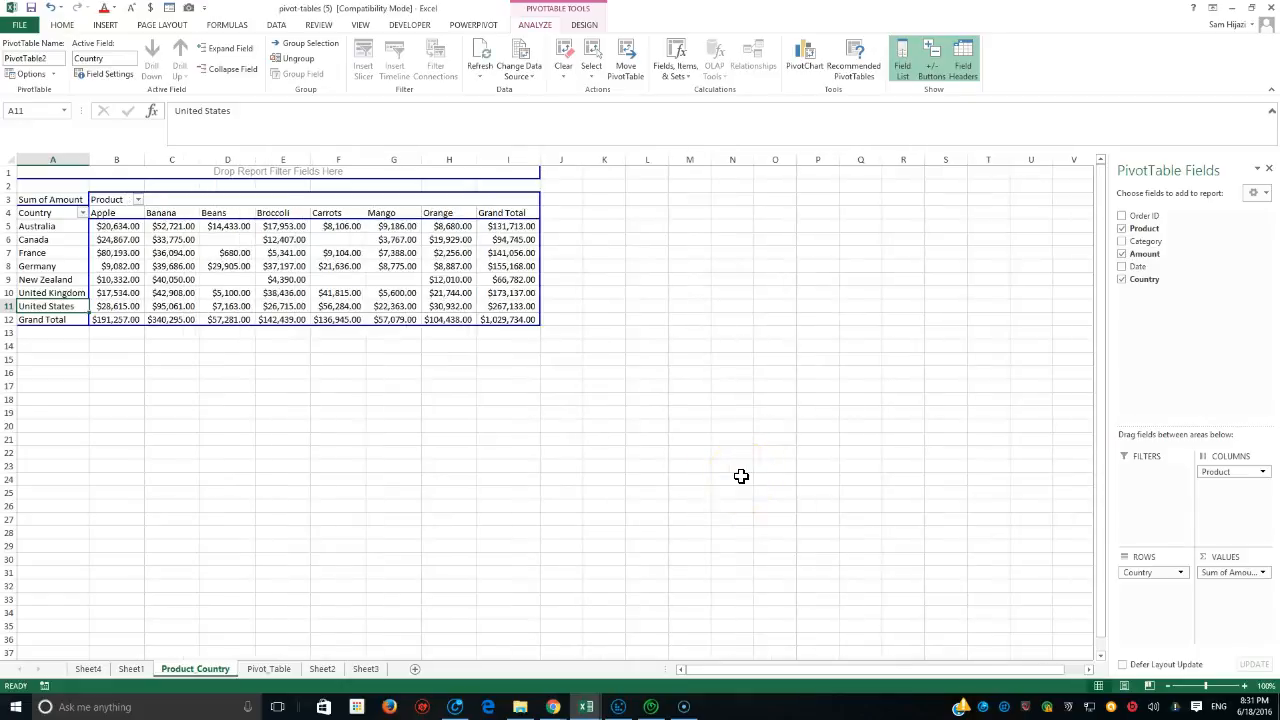
# Step: Set the worksheet magnification to 200%
pyautogui.click(360, 24)
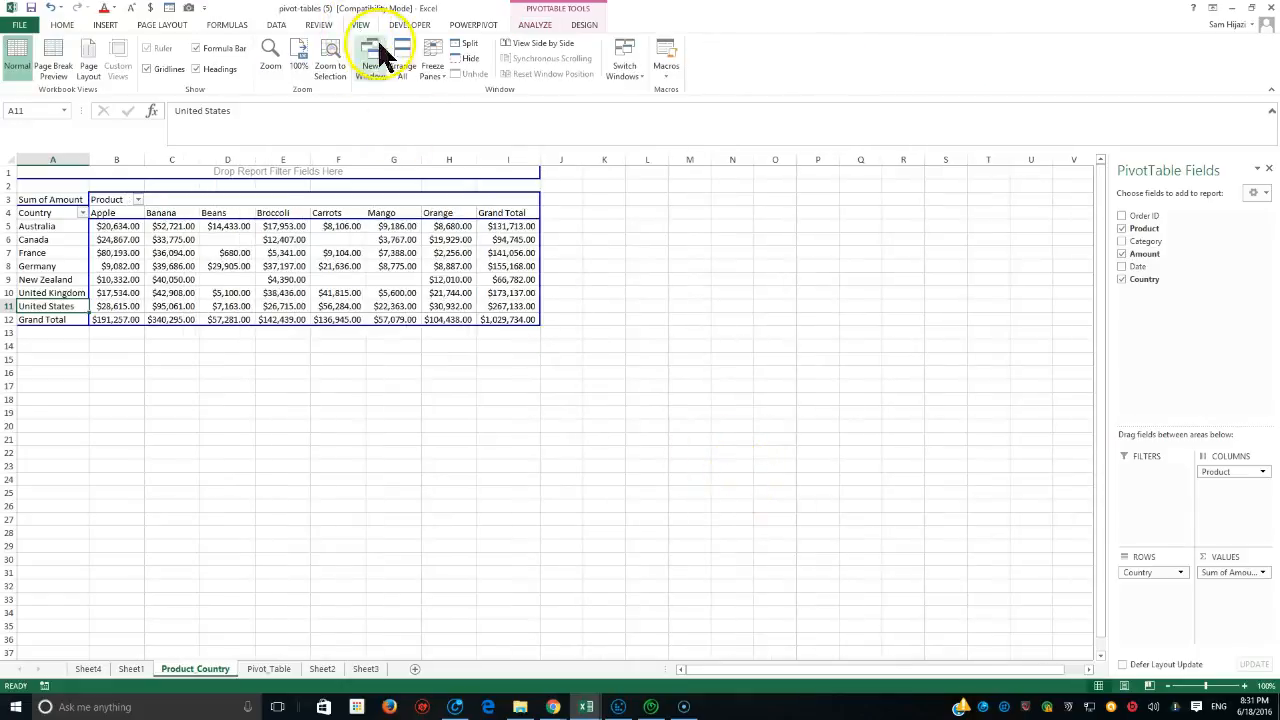
pyautogui.click(271, 62)
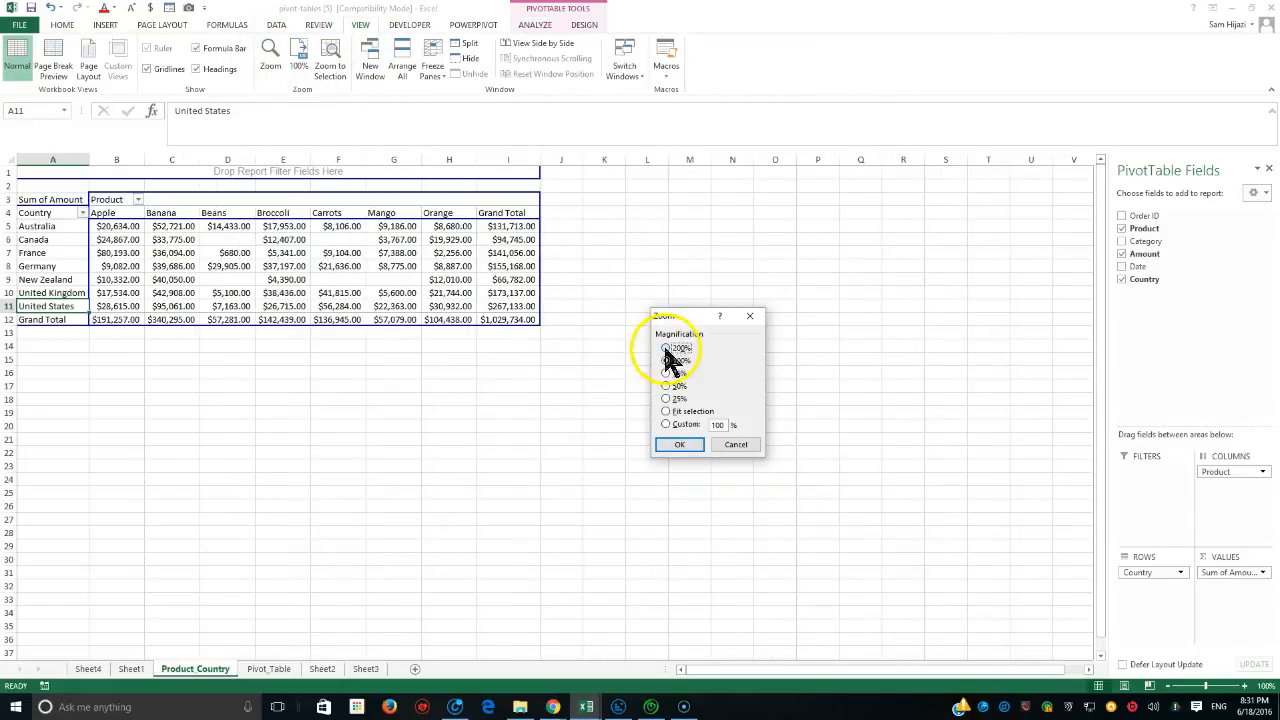
pyautogui.click(679, 444)
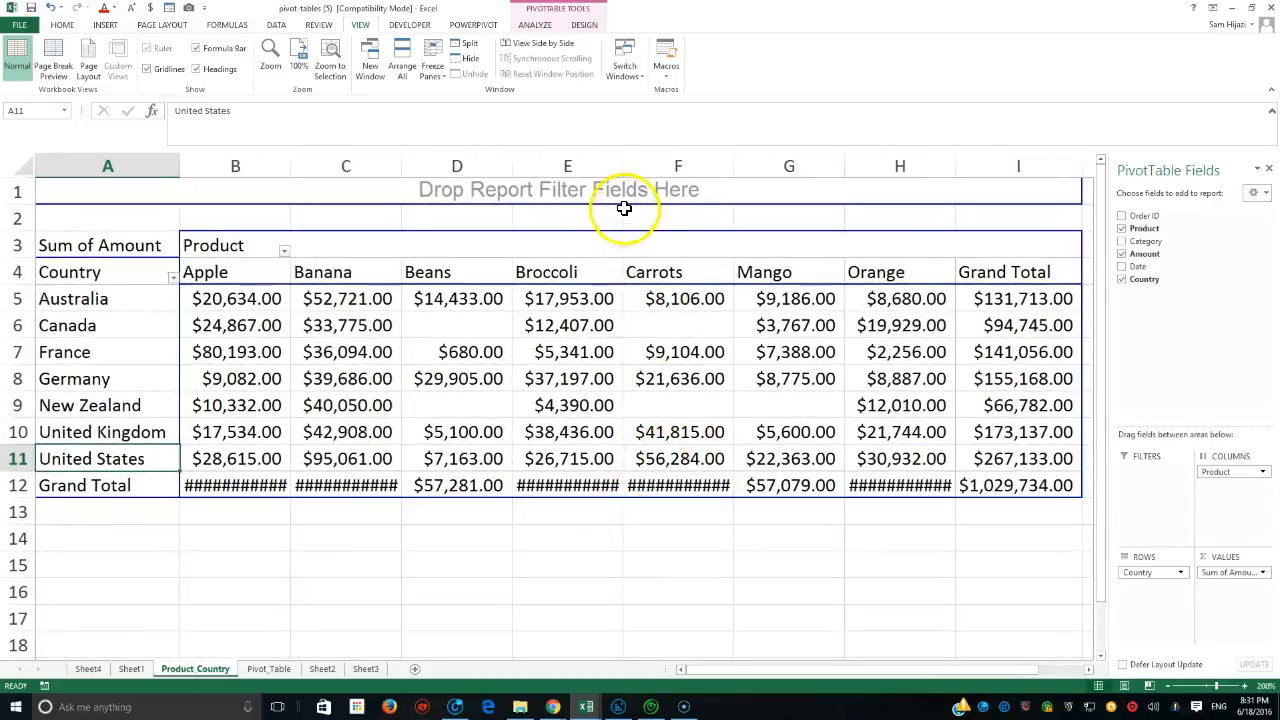
# Step: Autofit the widths of columns E, F, H, C and B to their contents
pyautogui.doubleClick(623, 166)
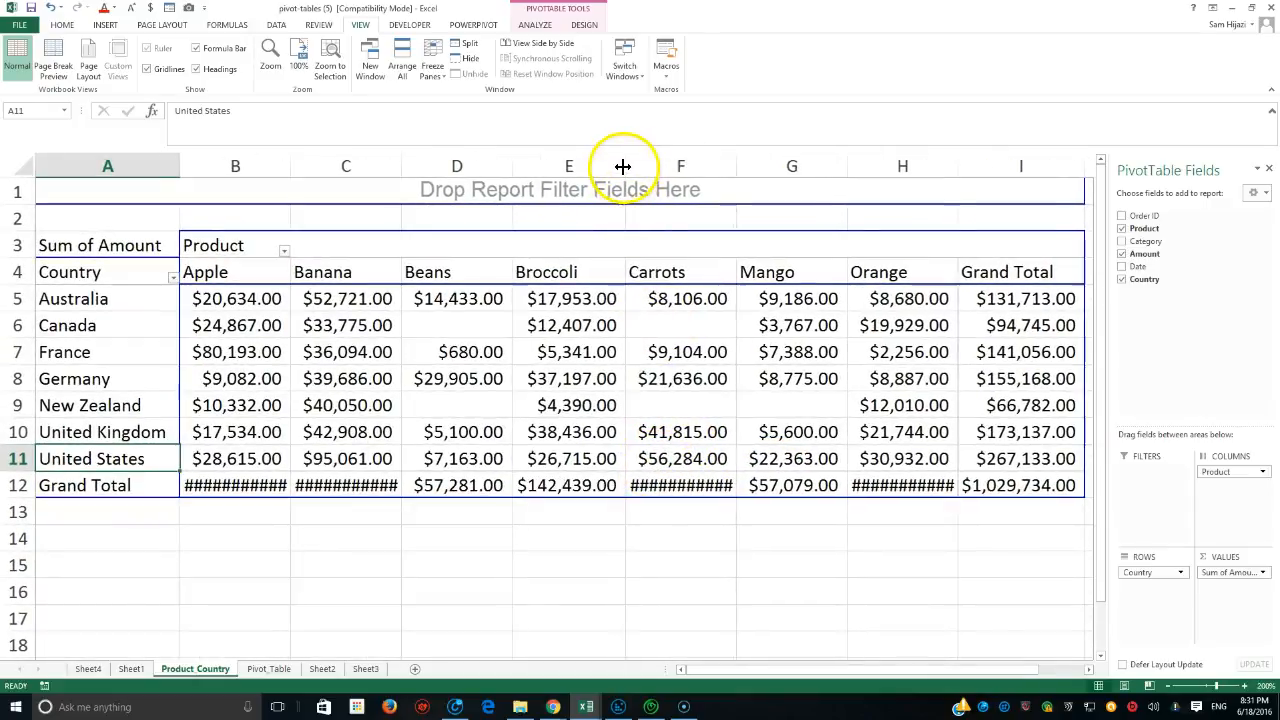
pyautogui.doubleClick(738, 166)
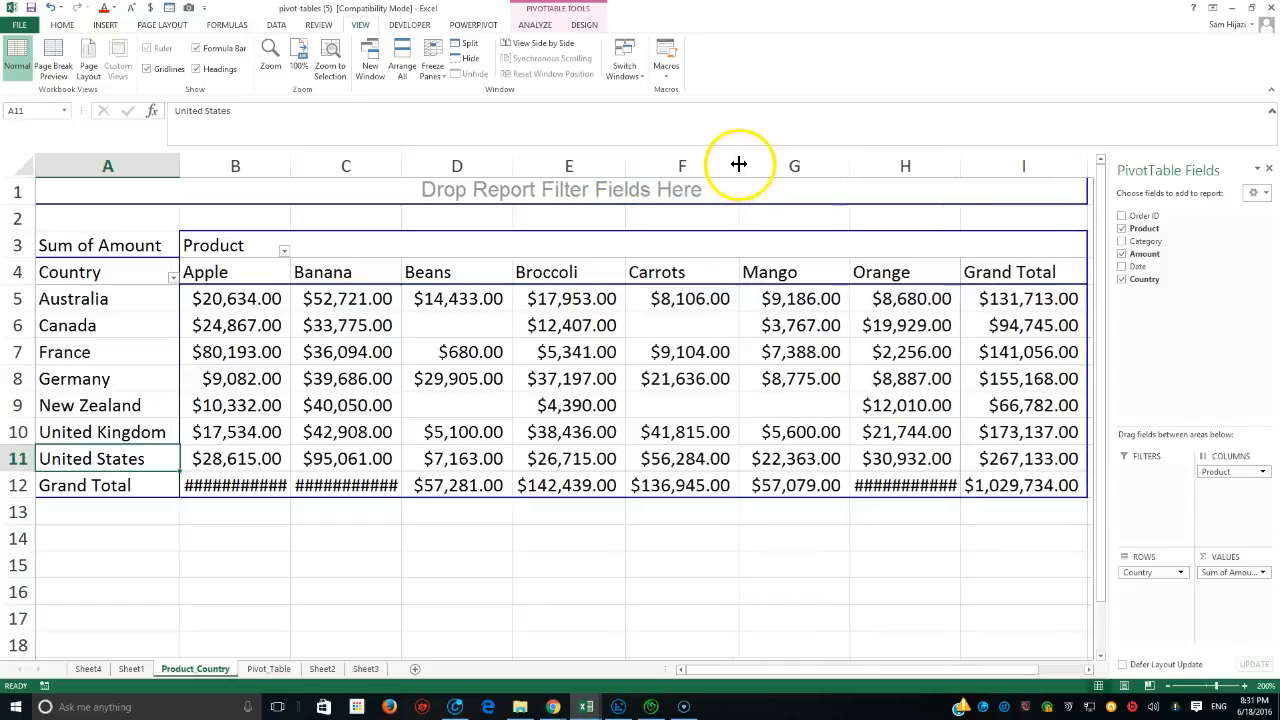
pyautogui.doubleClick(958, 171)
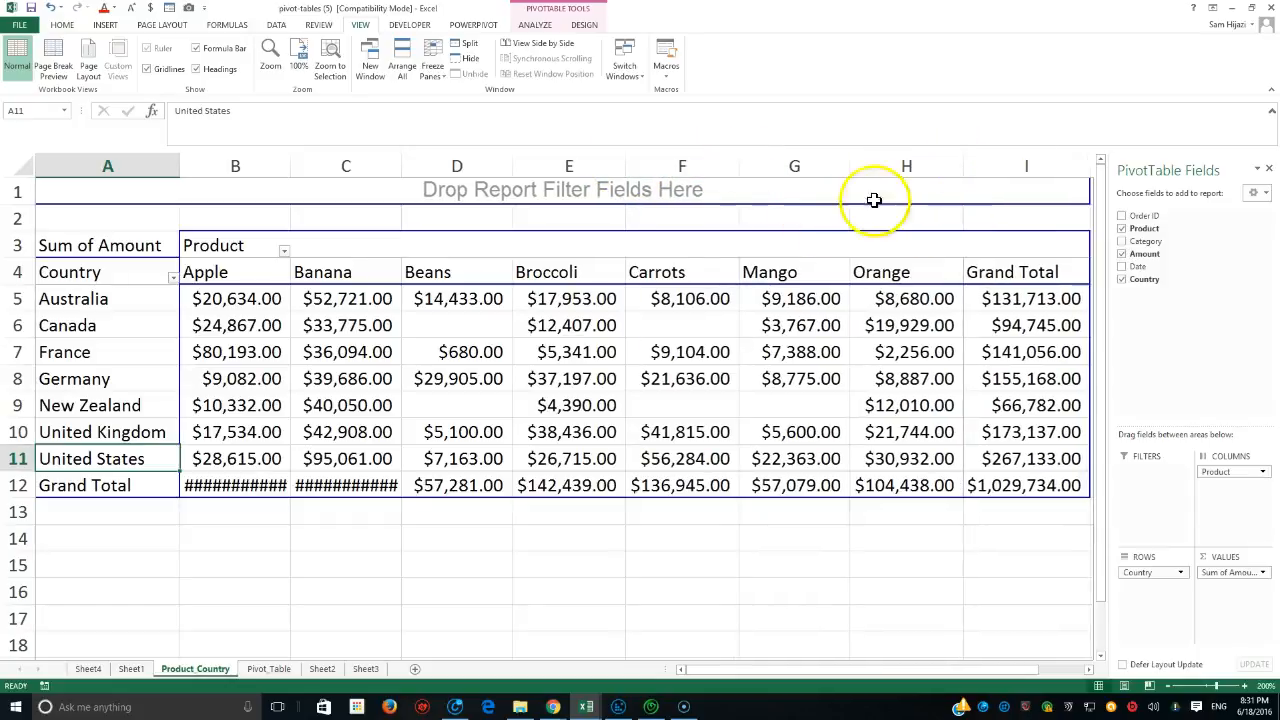
pyautogui.doubleClick(402, 166)
pyautogui.doubleClick(293, 166)
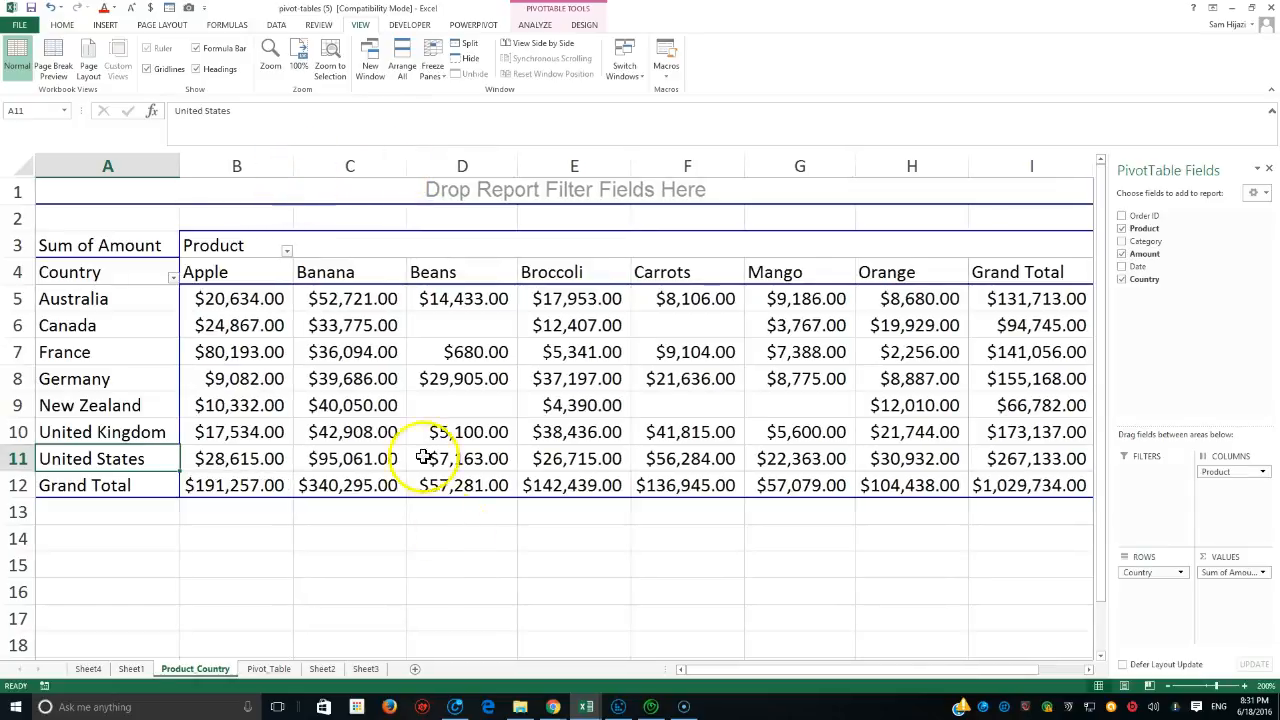
# Step: Examine the empty cells for New Zealand's Mango, Carrots and Beans and for Canada's Beans and Carrots
pyautogui.click(814, 402)
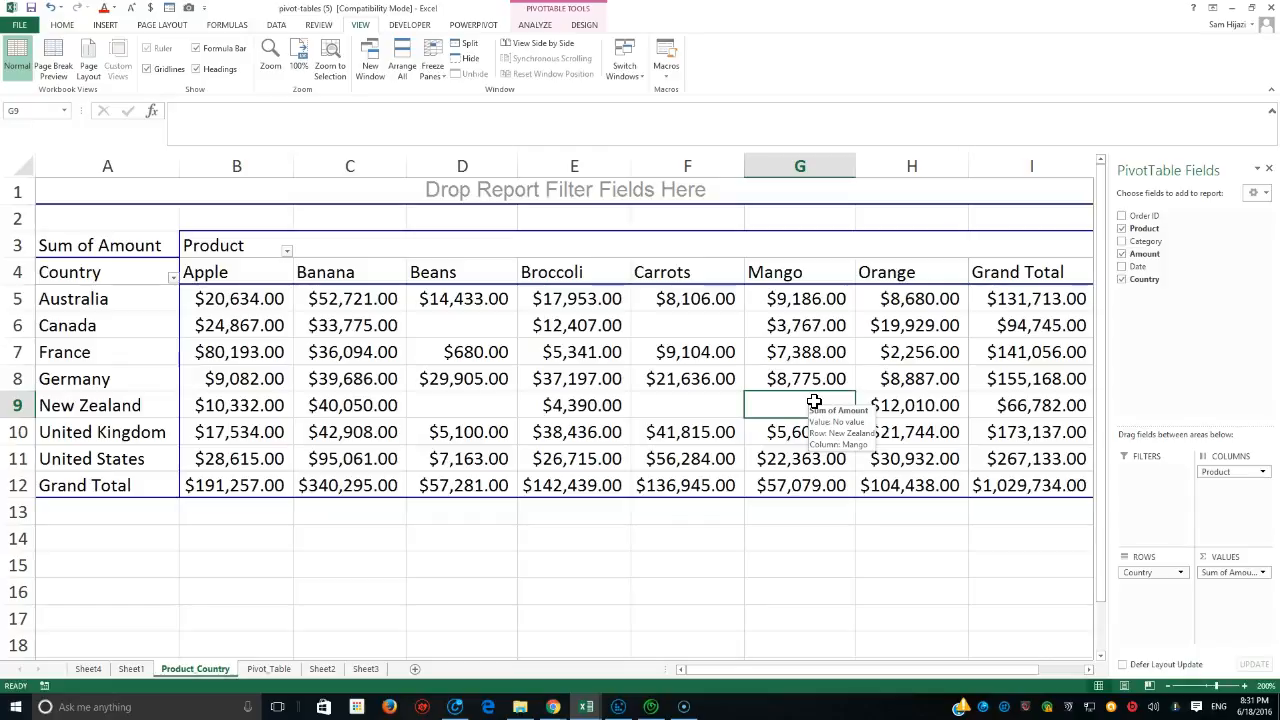
pyautogui.click(714, 403)
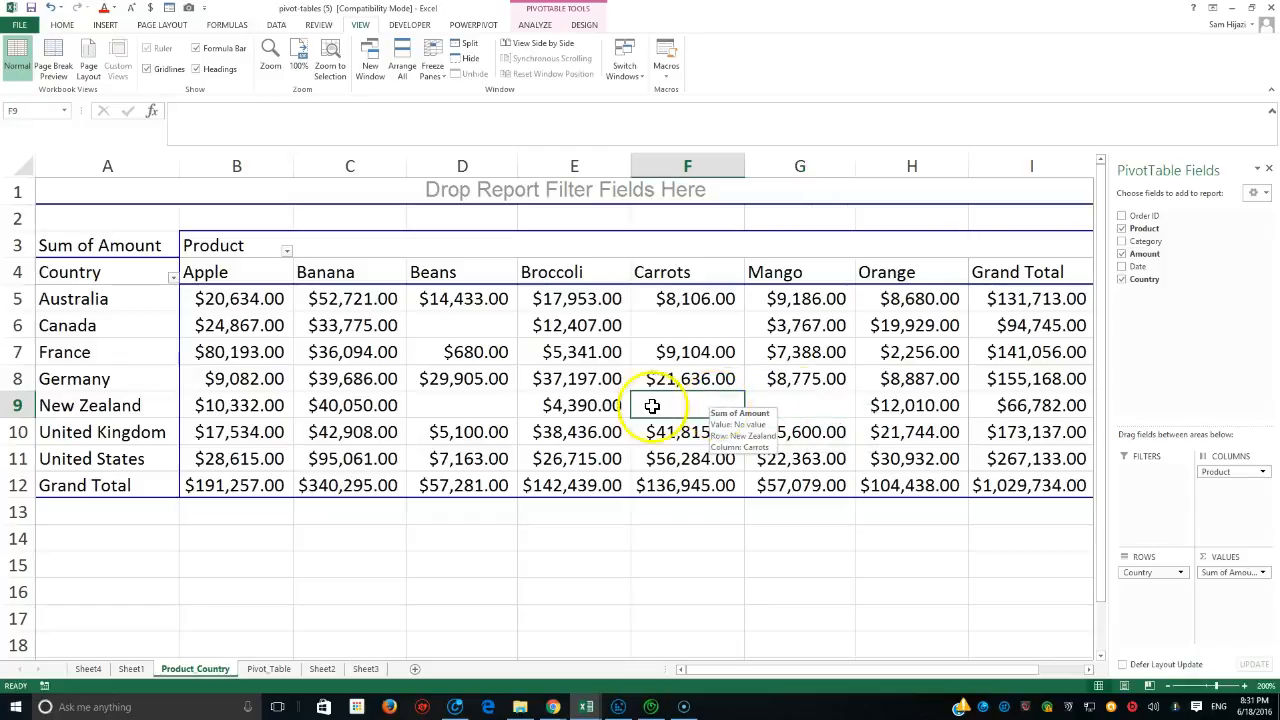
pyautogui.click(493, 405)
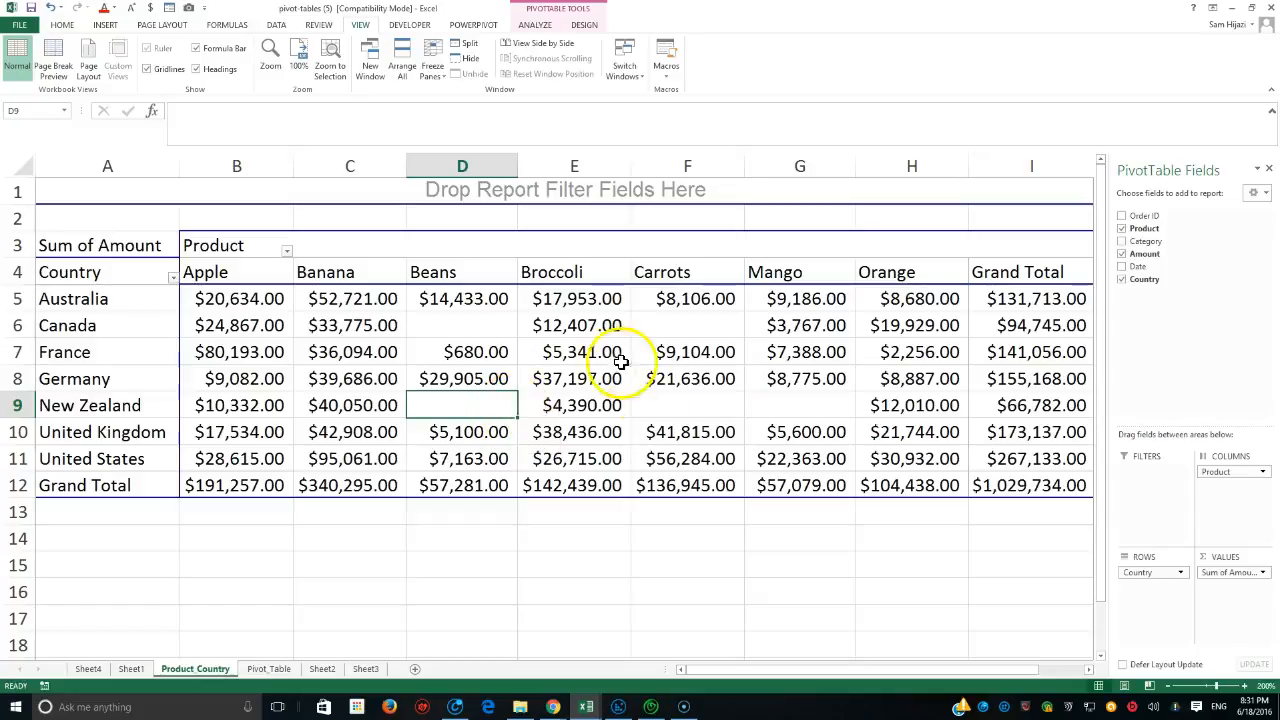
pyautogui.click(491, 326)
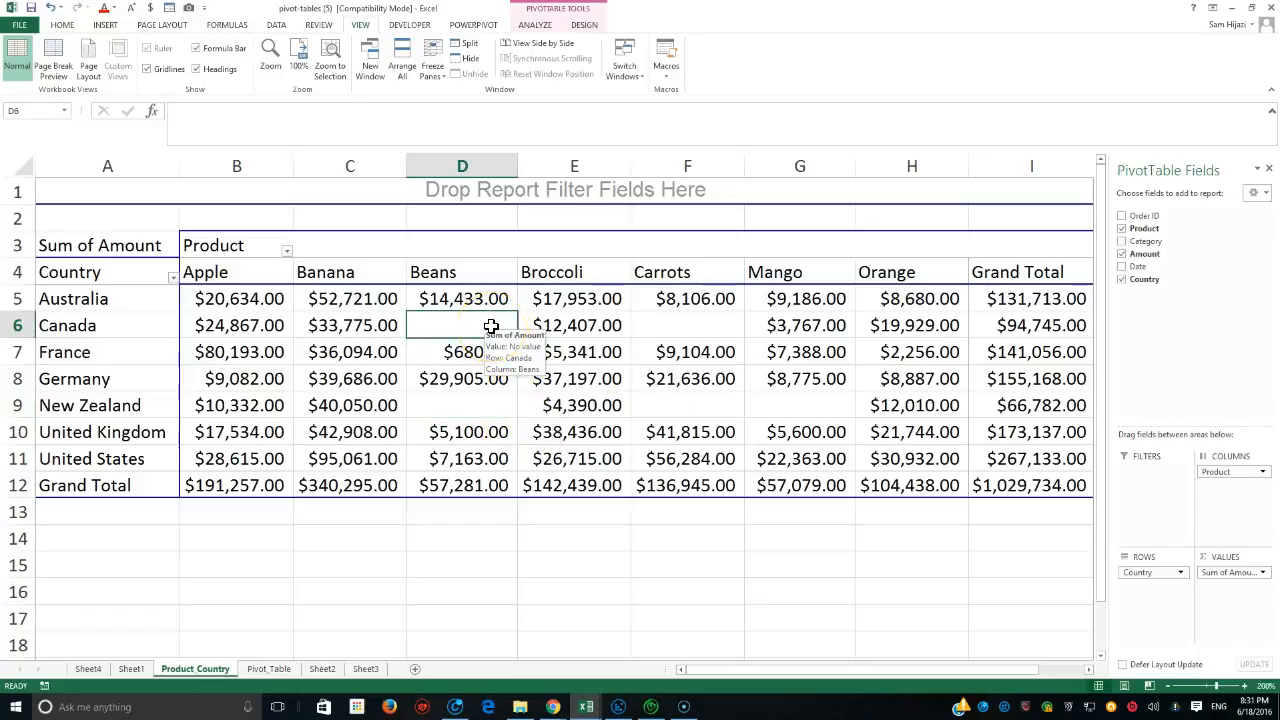
pyautogui.click(686, 318)
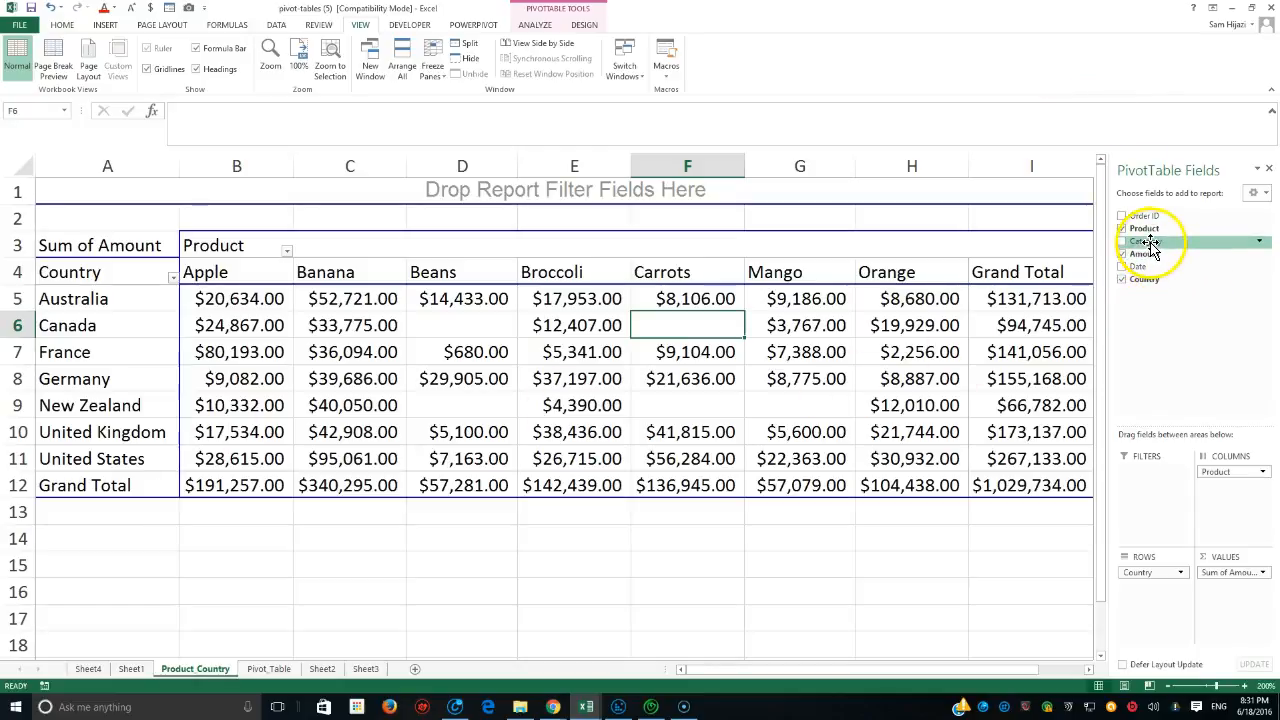
# Step: Add the Category field to the PivotTable rows beneath Country and look over the resulting layout
pyautogui.moveTo(1152, 248); pyautogui.dragTo(1150, 597)
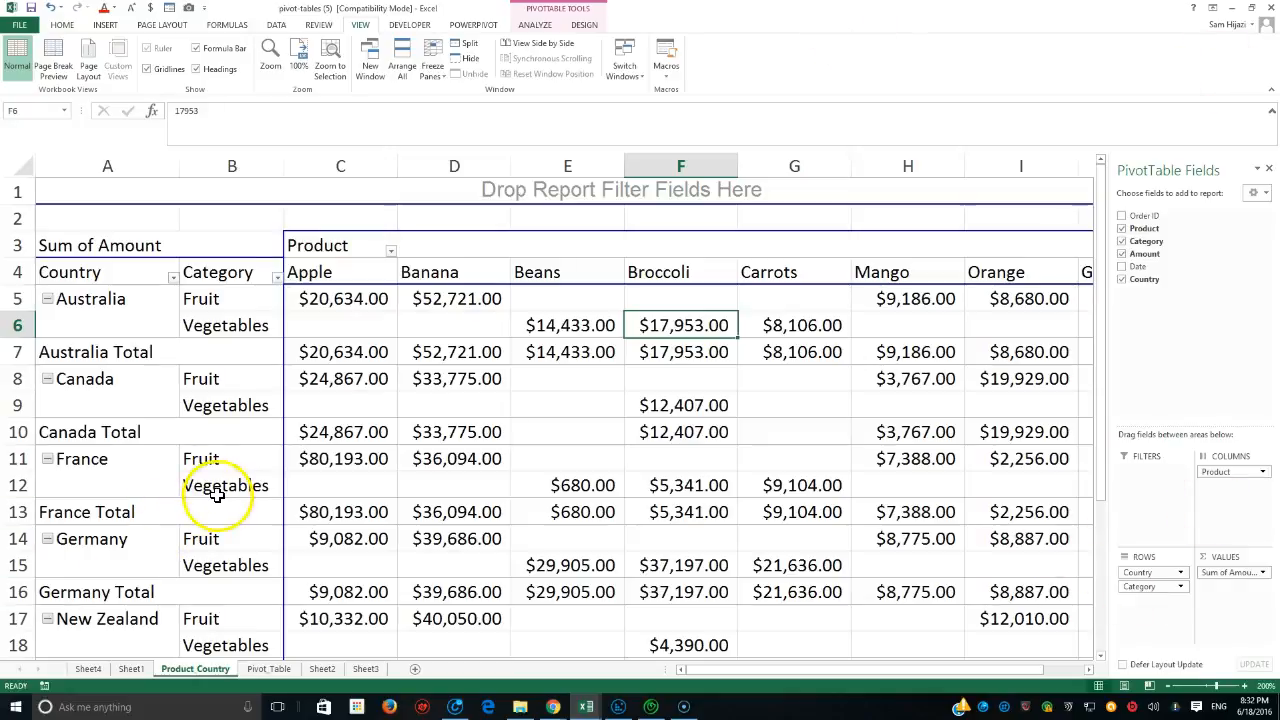
pyautogui.scroll(-6, 245, 413)
pyautogui.scroll(6, 240, 423)
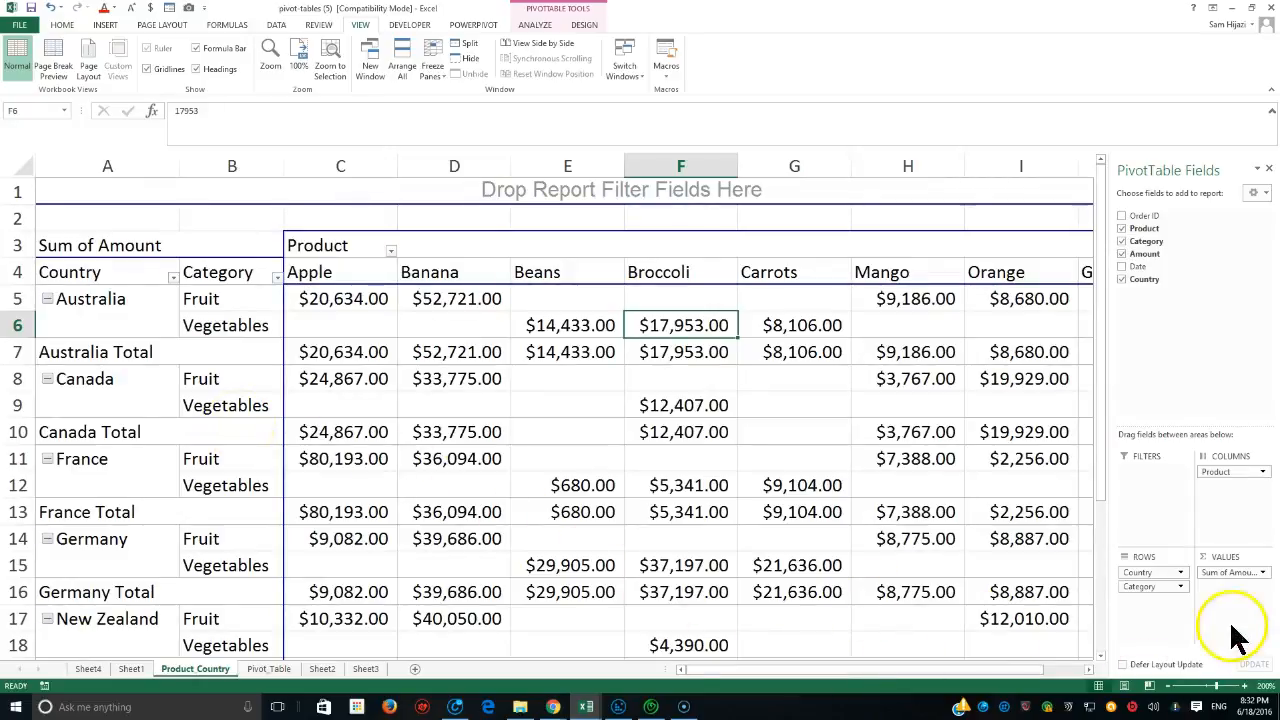
# Step: Move Category from the rows to the columns and place it above Product
pyautogui.moveTo(1162, 590); pyautogui.dragTo(1222, 510)
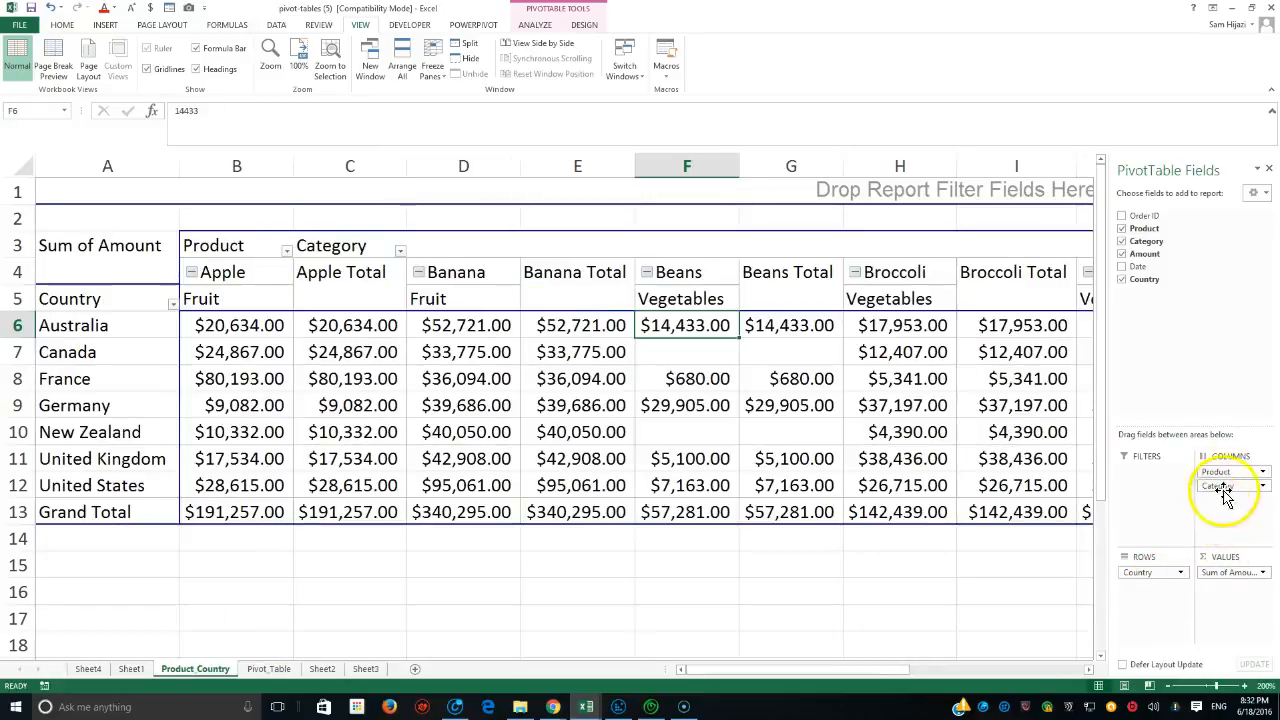
pyautogui.moveTo(1231, 472); pyautogui.dragTo(1235, 512)
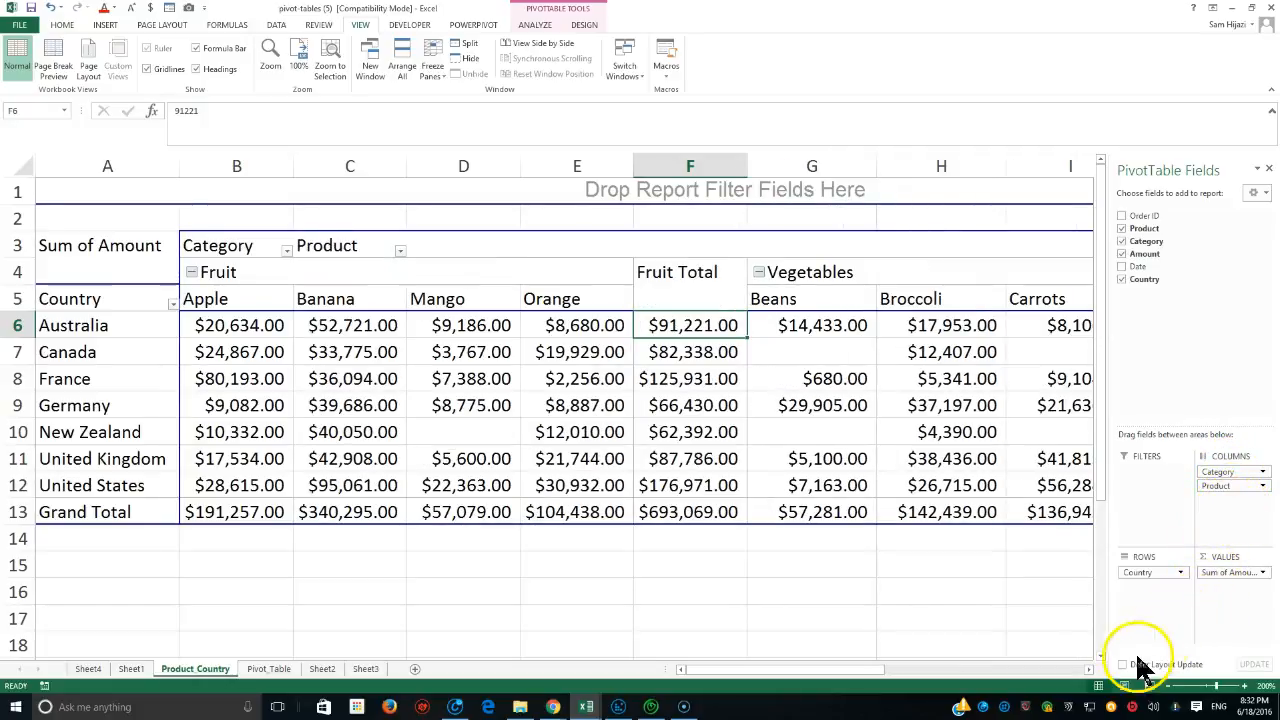
# Step: Swap the PivotTable layout, placing Country in the columns and Category followed by Product in the rows
pyautogui.moveTo(1155, 577)
pyautogui.mouseDown()
pyautogui.moveTo(1214, 537)
pyautogui.moveTo(1224, 476)
pyautogui.moveTo(1142, 572)
pyautogui.mouseUp()
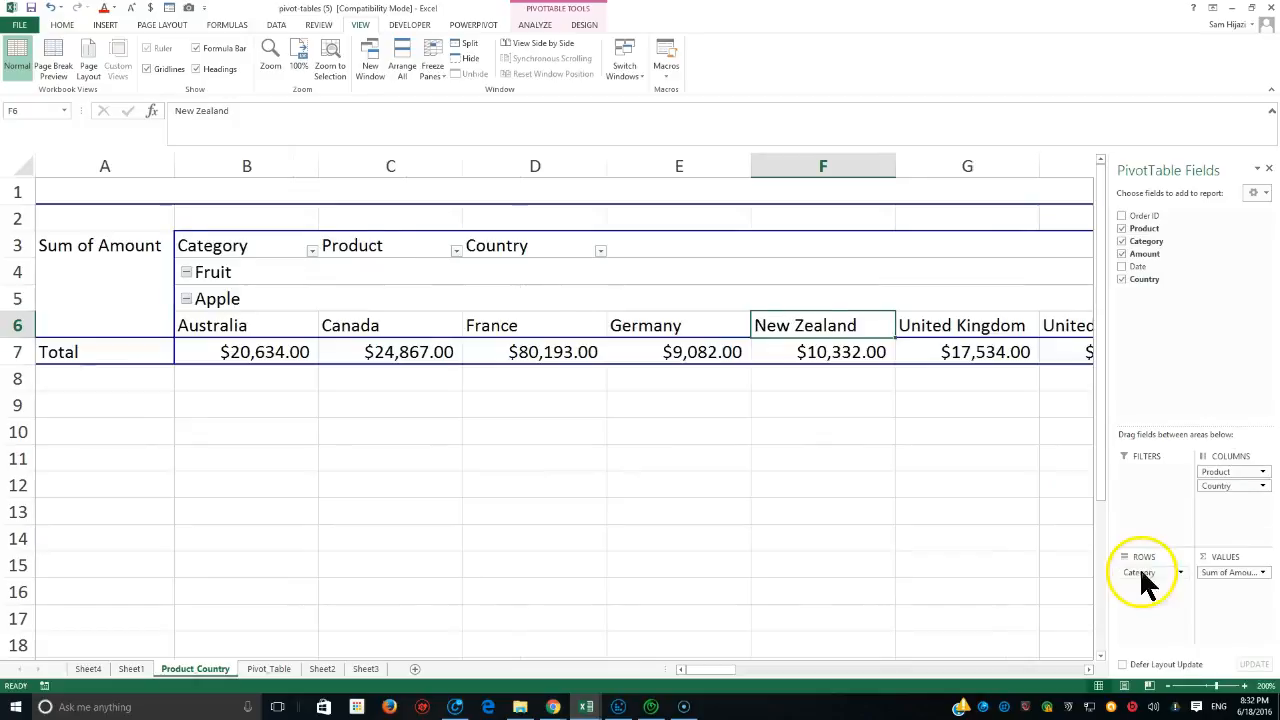
pyautogui.moveTo(1216, 472); pyautogui.dragTo(1155, 596)
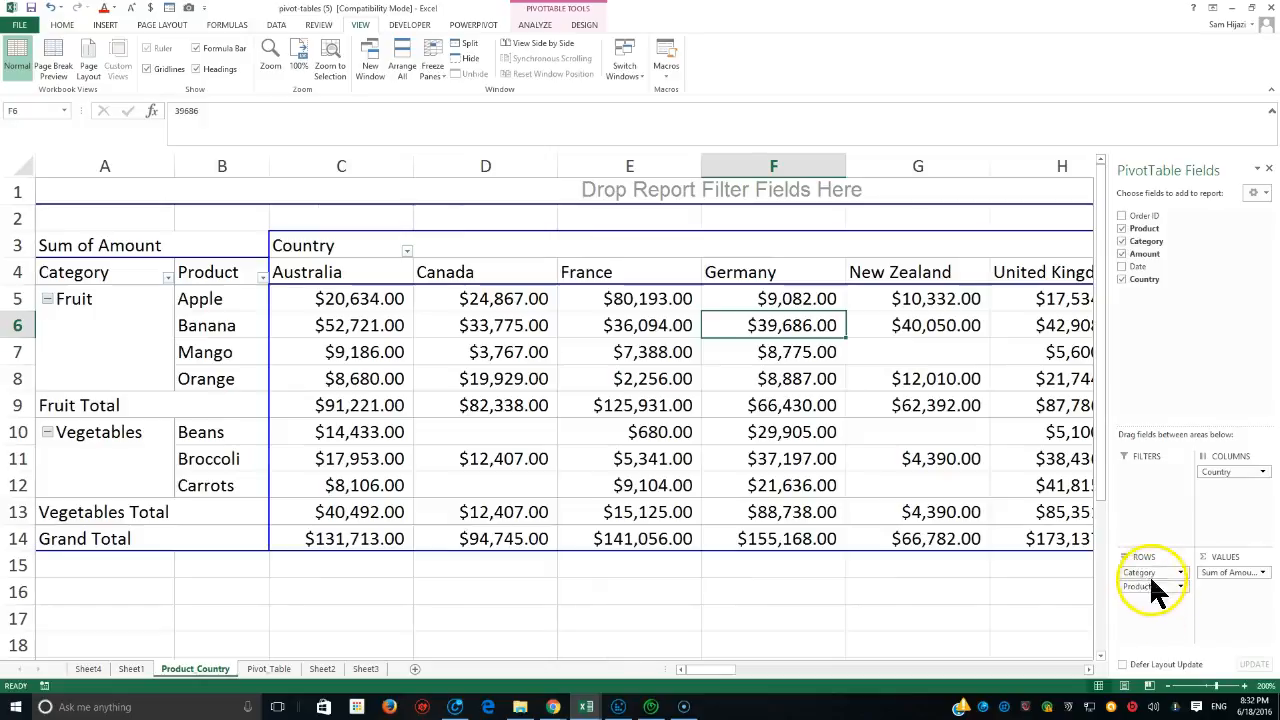
pyautogui.click(1152, 573)
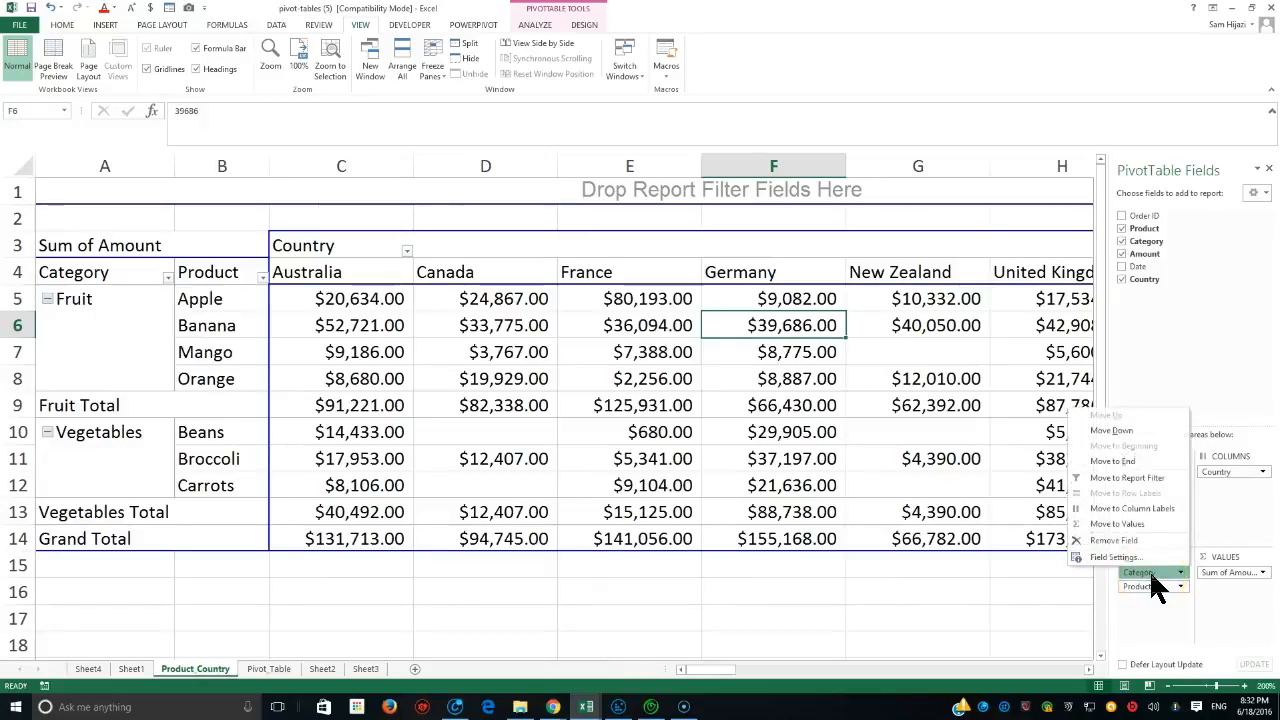
pyautogui.click(1153, 576)
pyautogui.click(1153, 573)
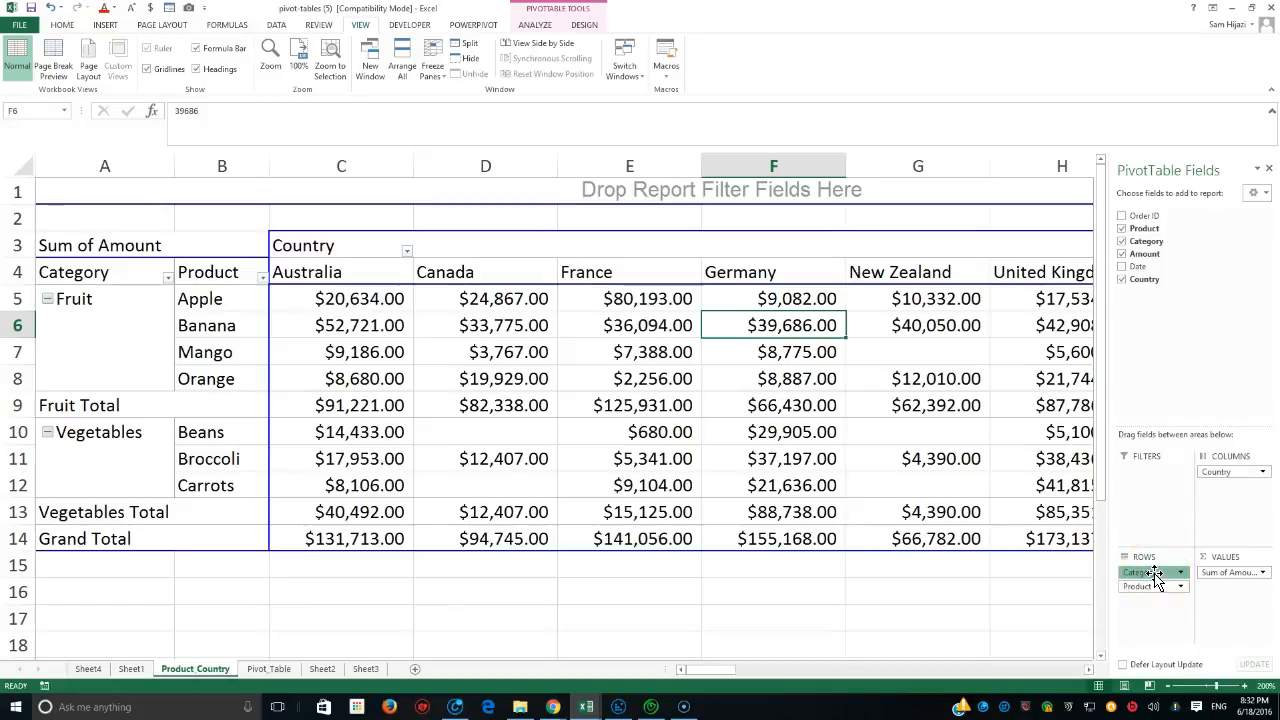
pyautogui.click(1155, 574)
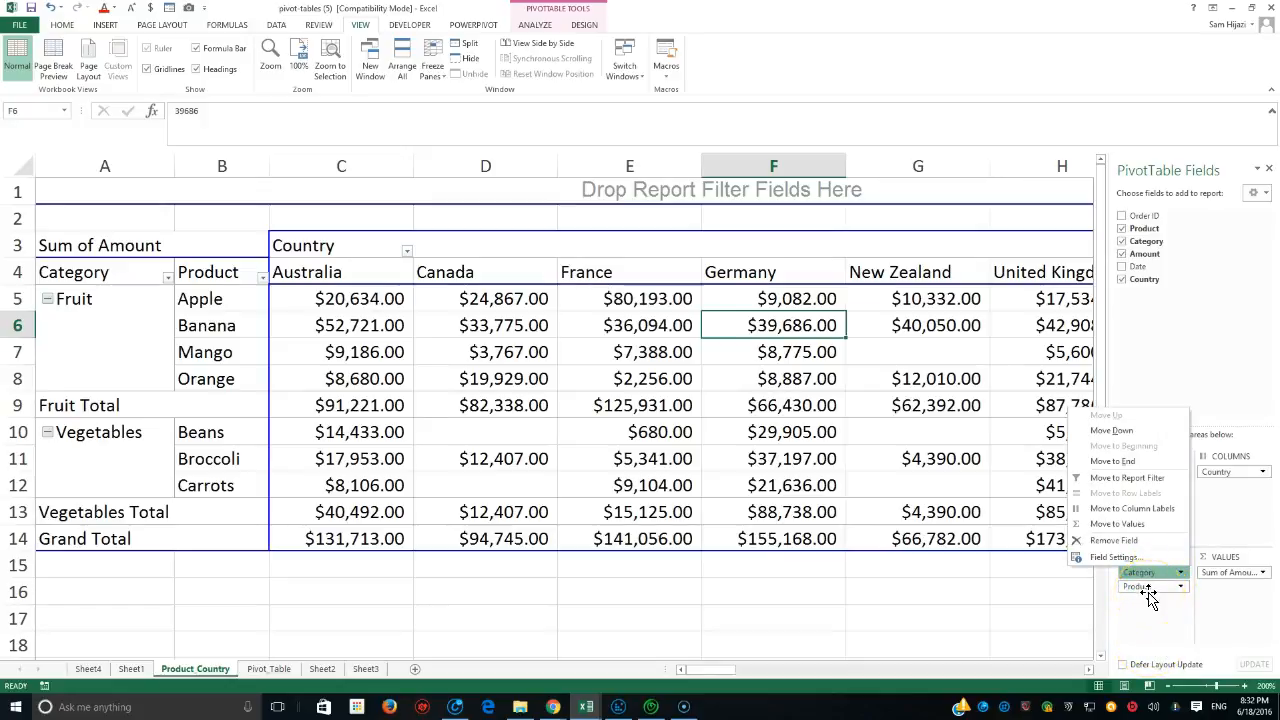
pyautogui.click(1150, 610)
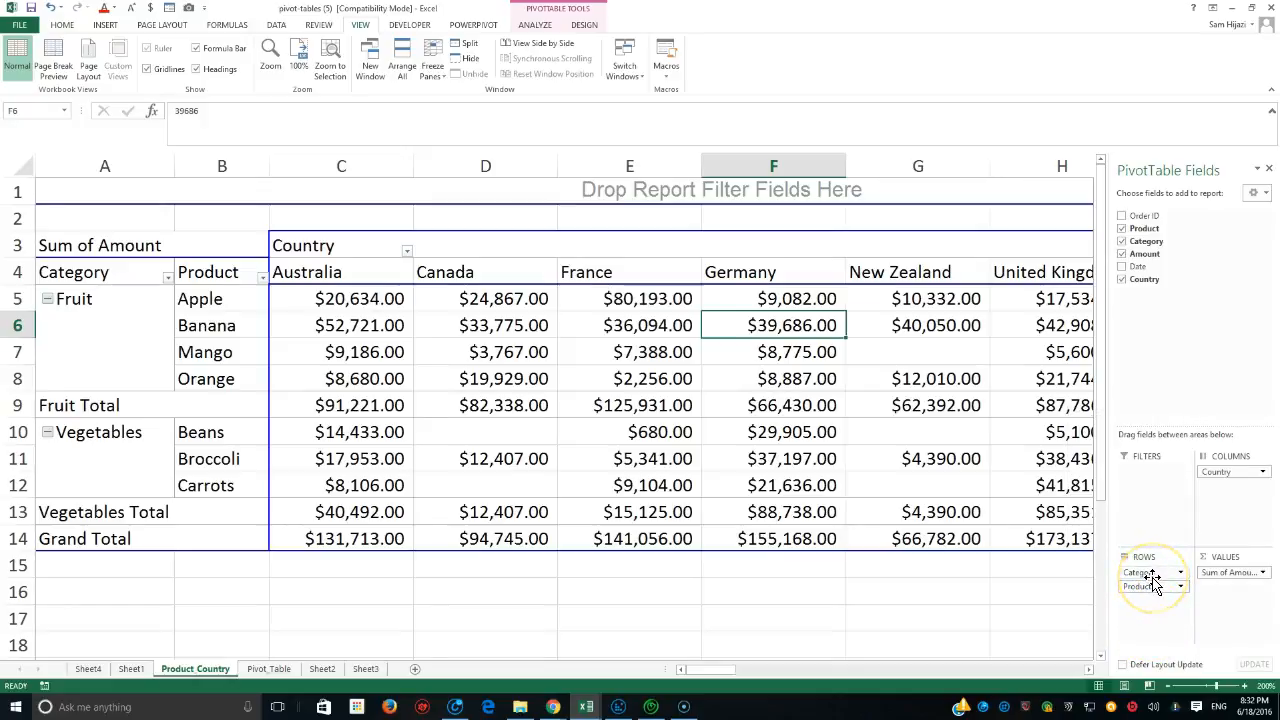
# Step: Reorder the row fields so that Product comes before Category
pyautogui.moveTo(1153, 577); pyautogui.dragTo(1155, 612)
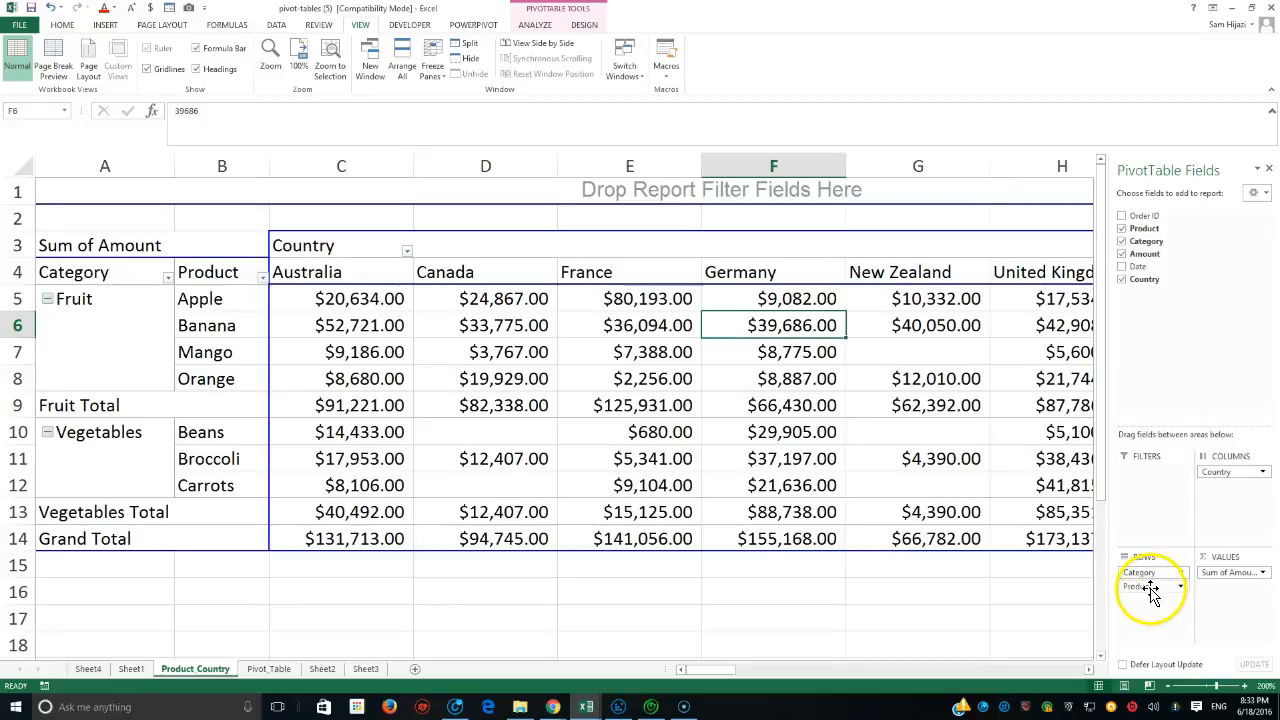
pyautogui.moveTo(1155, 575); pyautogui.dragTo(1158, 615)
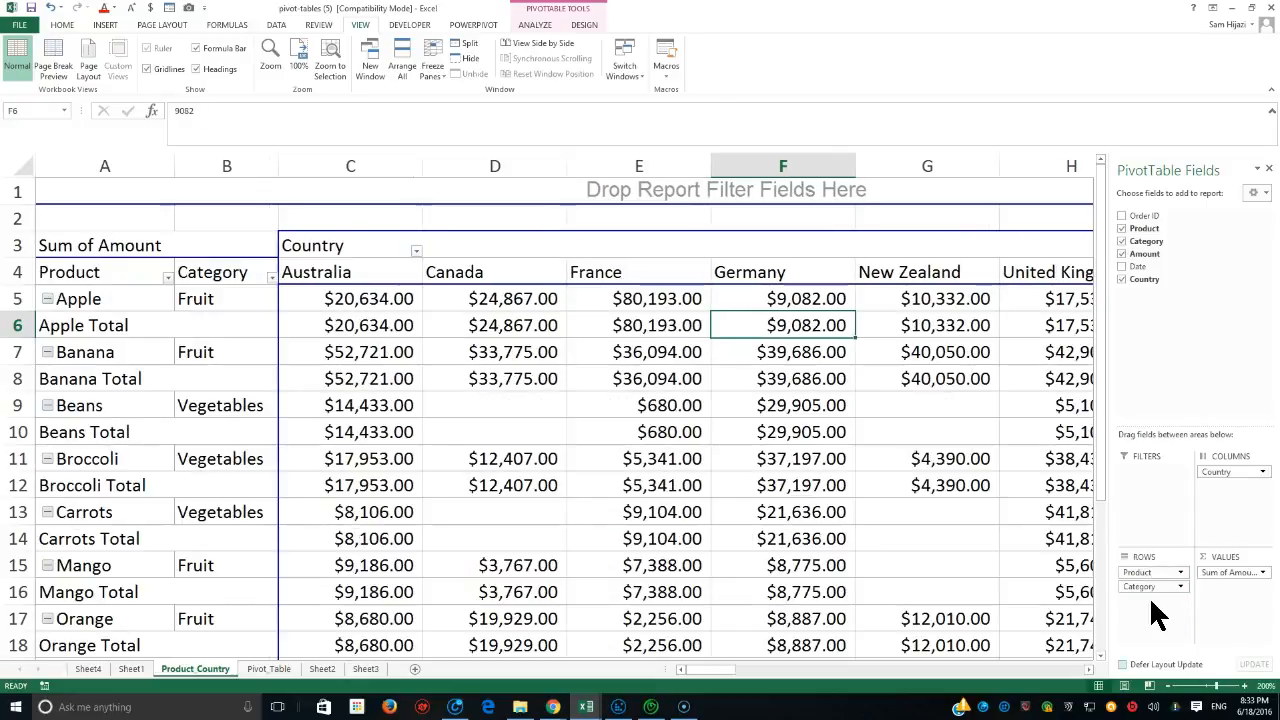
# Step: Look over the Product-first layout, and reorder the PivotTable row fields so that Category comes before Product
pyautogui.scroll(-5, 311, 371)
pyautogui.scroll(5, 311, 371)
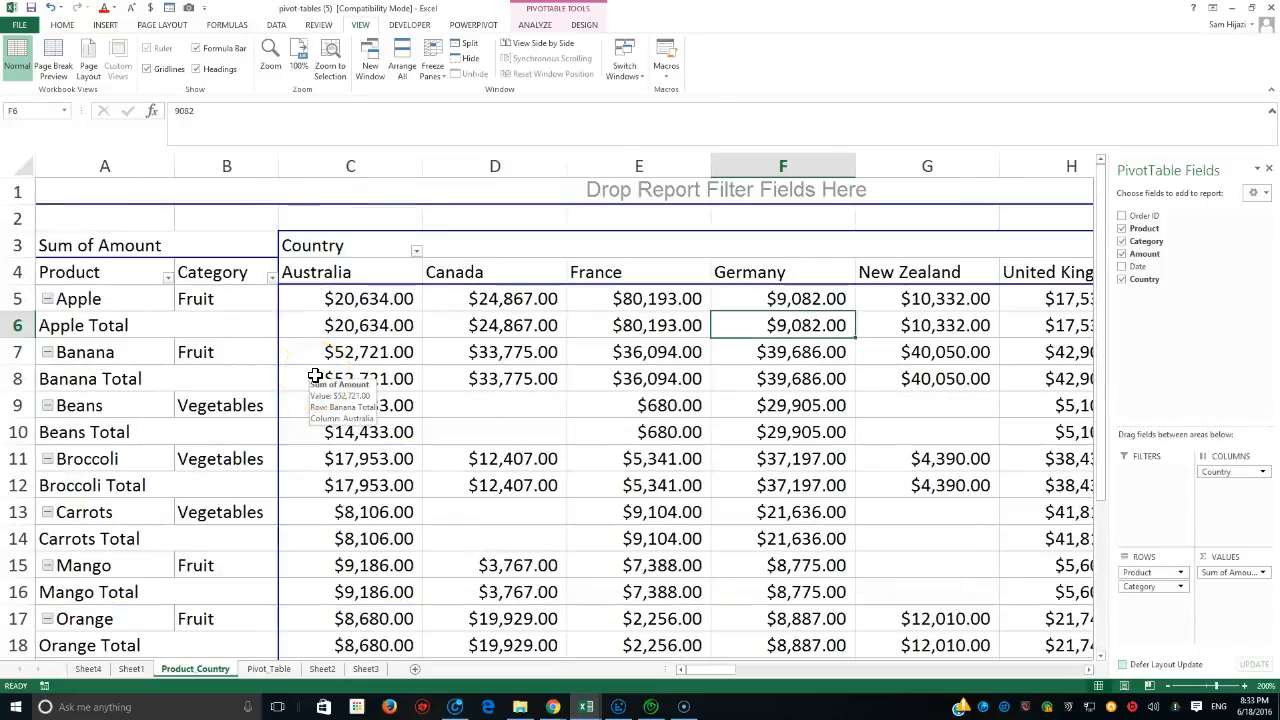
pyautogui.moveTo(1137, 580); pyautogui.dragTo(1135, 640)
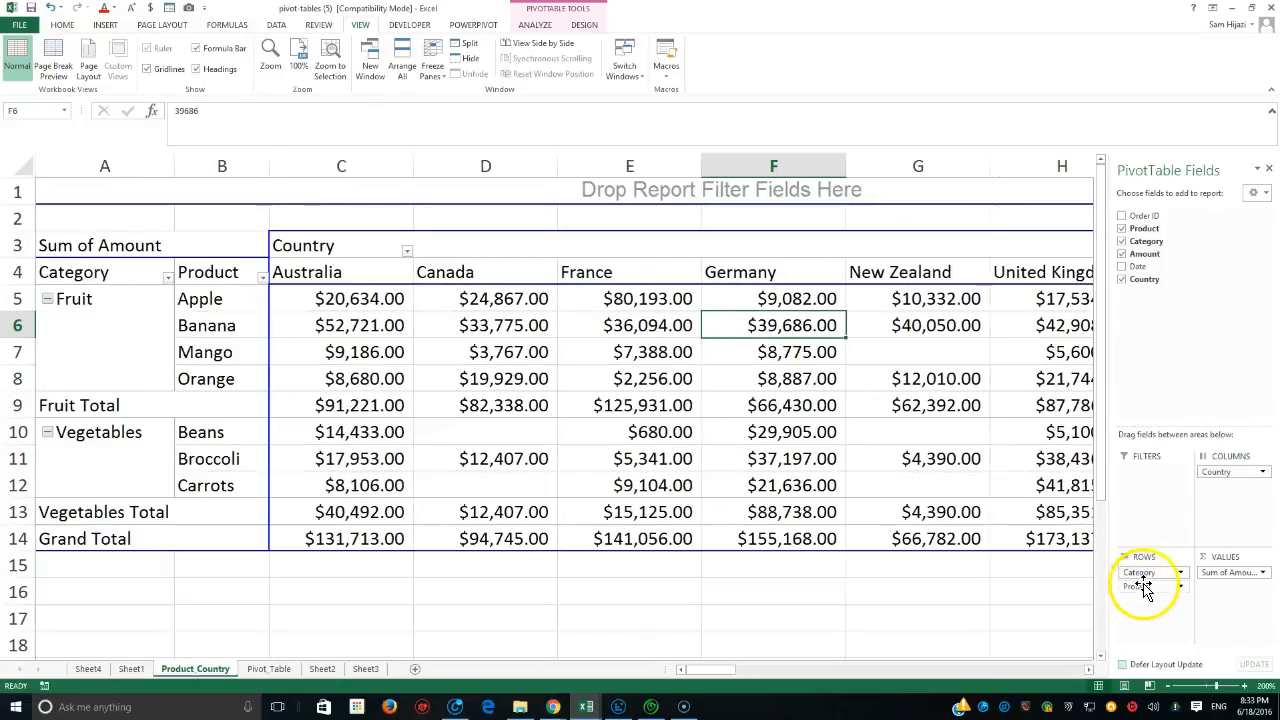
# Step: Remove Product and Category from the PivotTable rows, and add both fields back with Category above Product
pyautogui.moveTo(1145, 590); pyautogui.dragTo(797, 582)
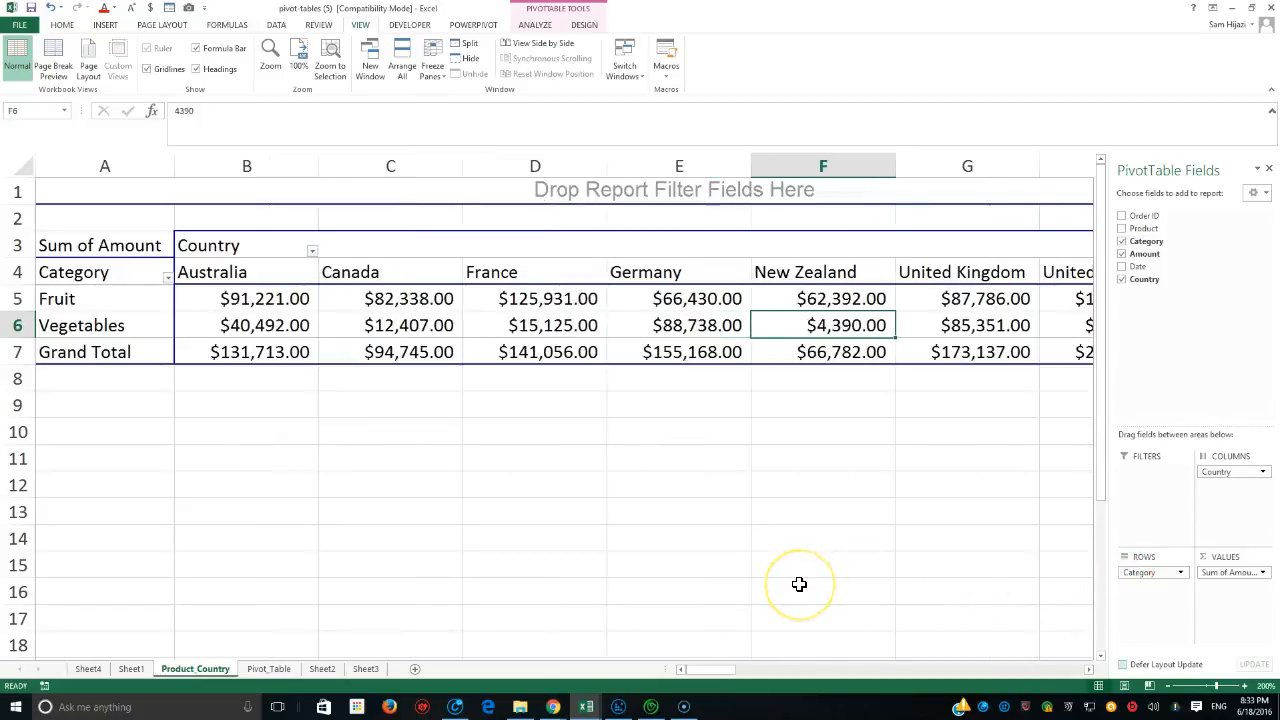
pyautogui.moveTo(1145, 583); pyautogui.dragTo(960, 571)
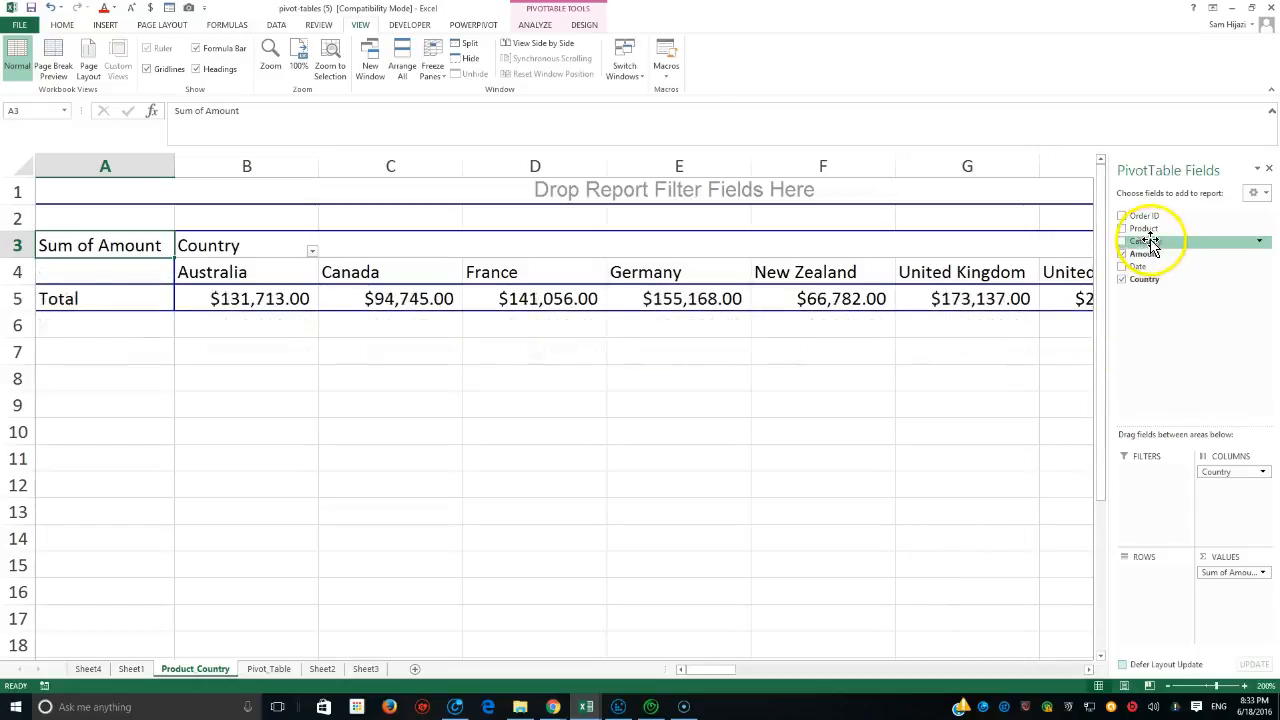
pyautogui.moveTo(1150, 231); pyautogui.dragTo(1143, 578)
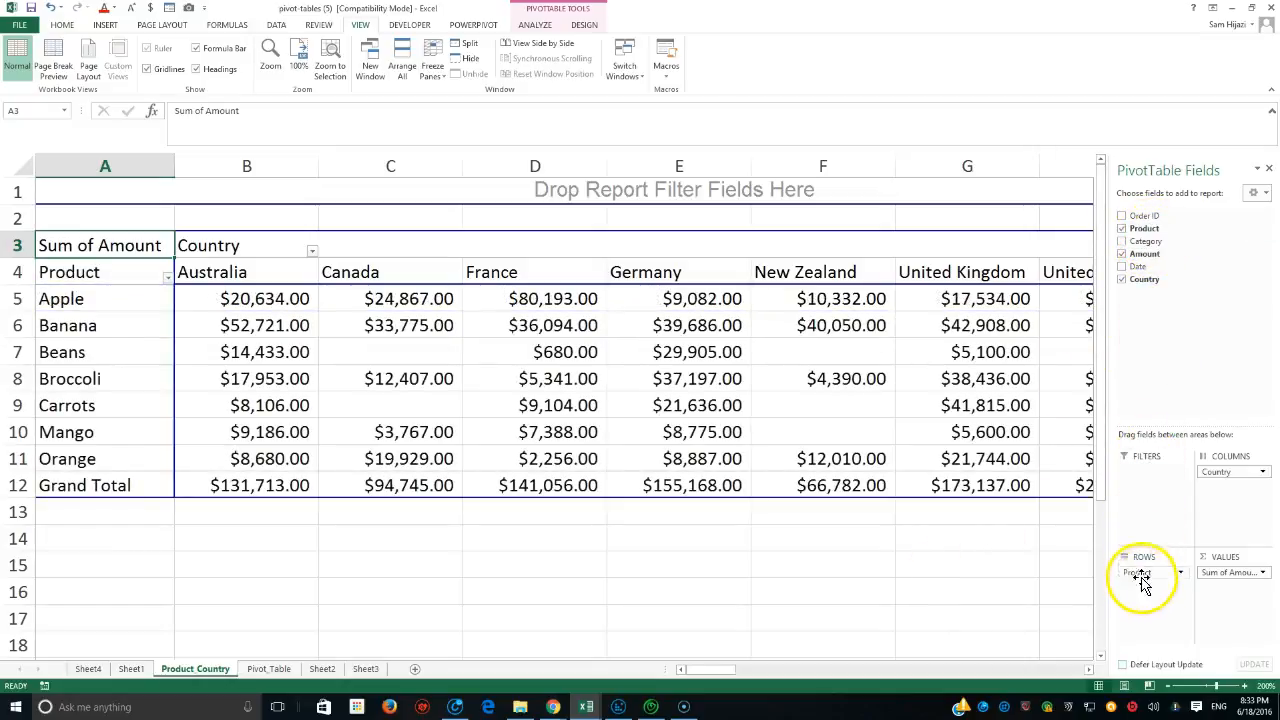
pyautogui.moveTo(1156, 244); pyautogui.dragTo(1145, 597)
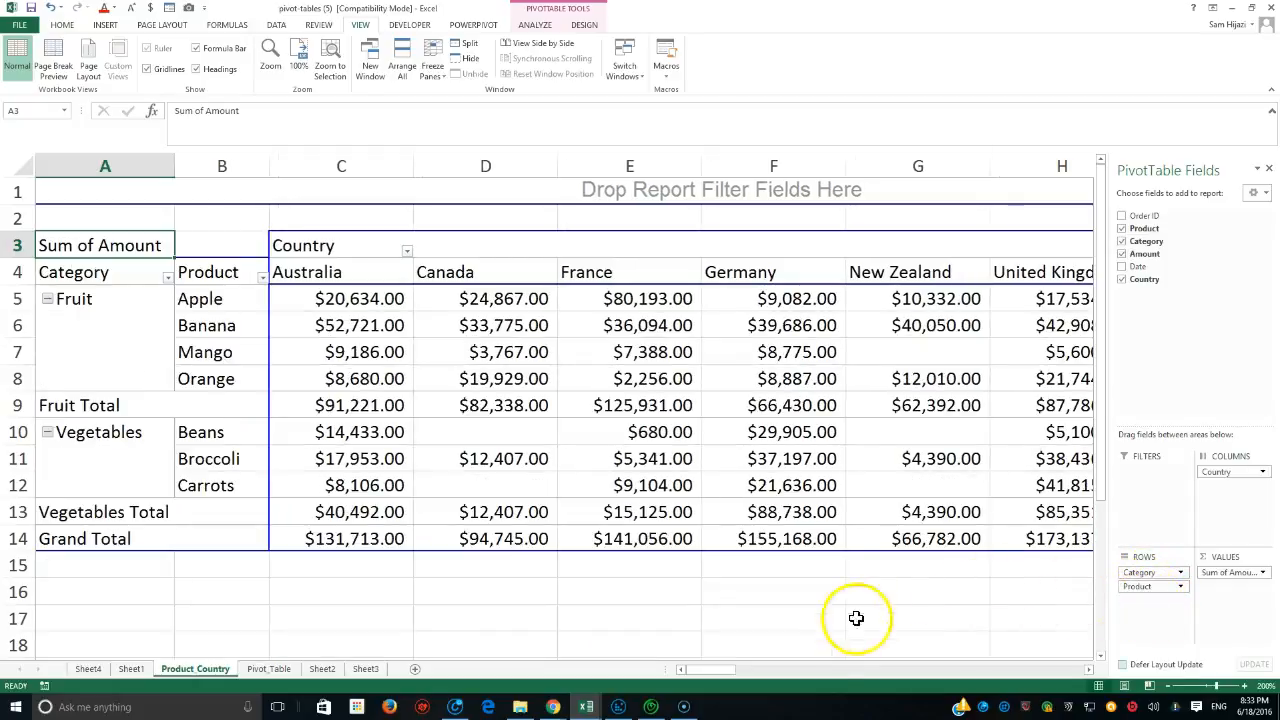
# Step: Set the worksheet's magnification to a custom 150%
pyautogui.moveTo(733, 682)
pyautogui.mouseDown()
pyautogui.moveTo(798, 690)
pyautogui.moveTo(724, 670)
pyautogui.mouseUp()
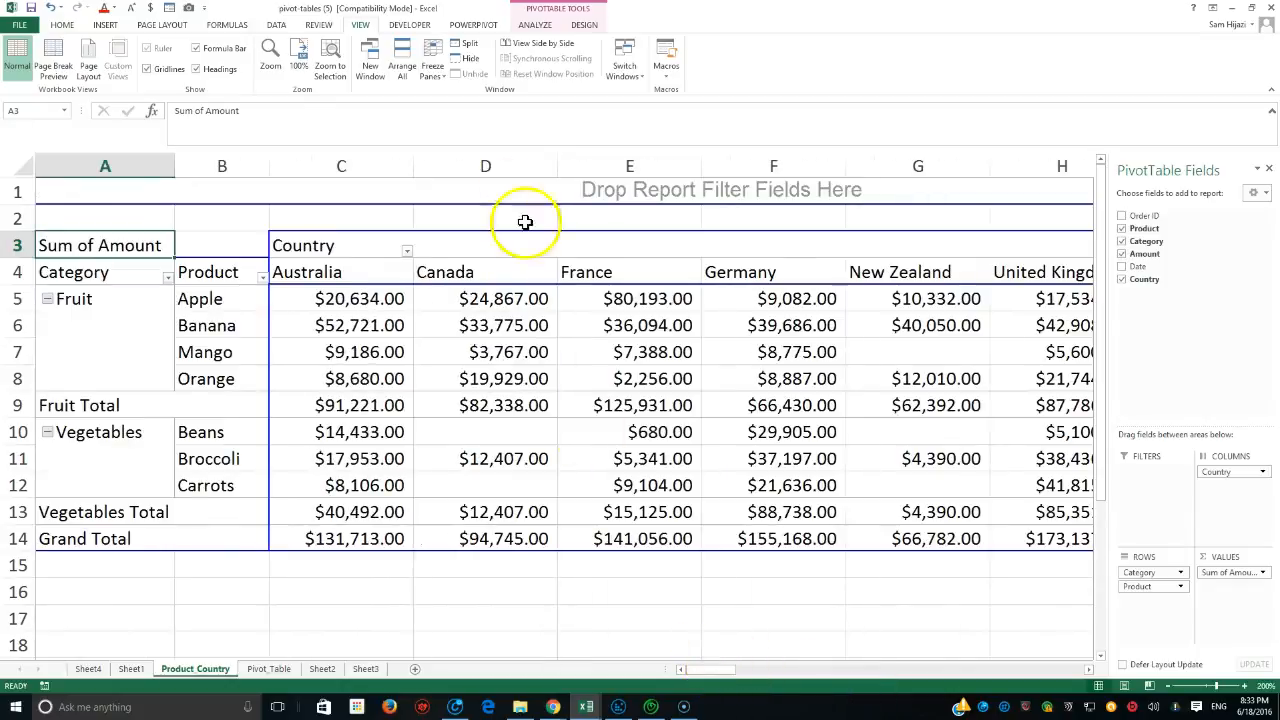
pyautogui.click(270, 60)
pyautogui.moveTo(724, 424); pyautogui.dragTo(706, 424)
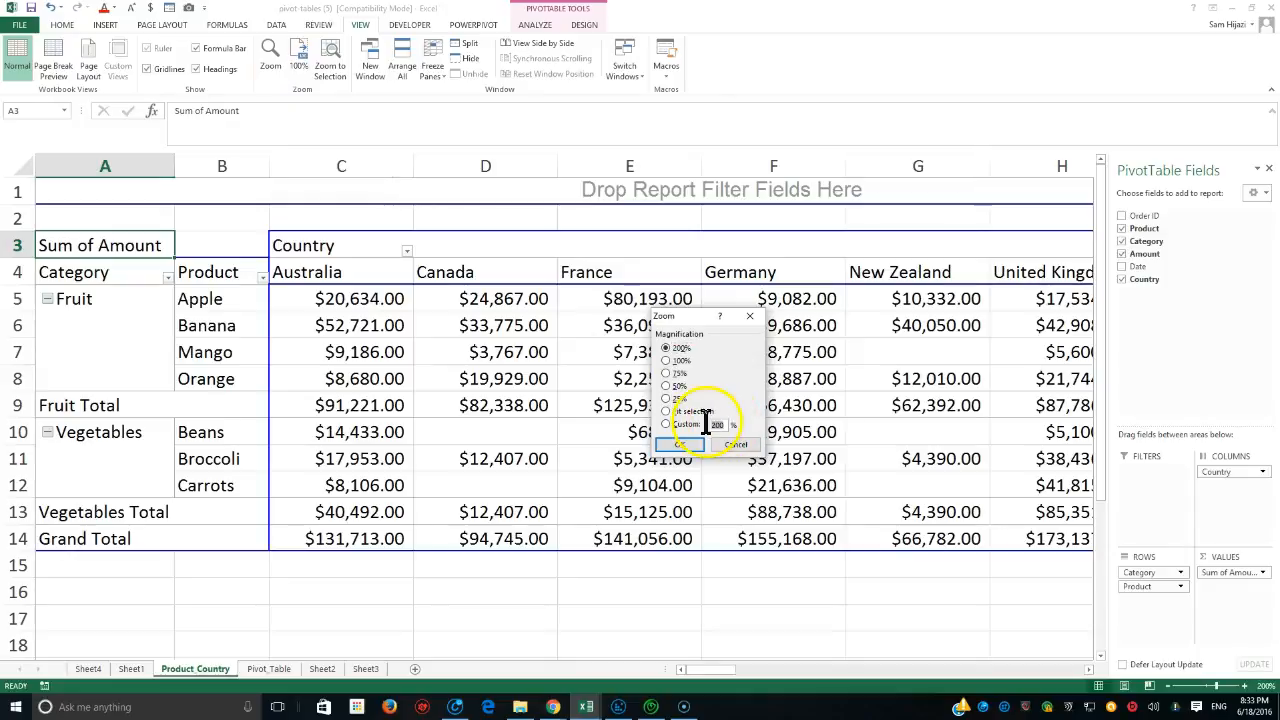
pyautogui.click(682, 443)
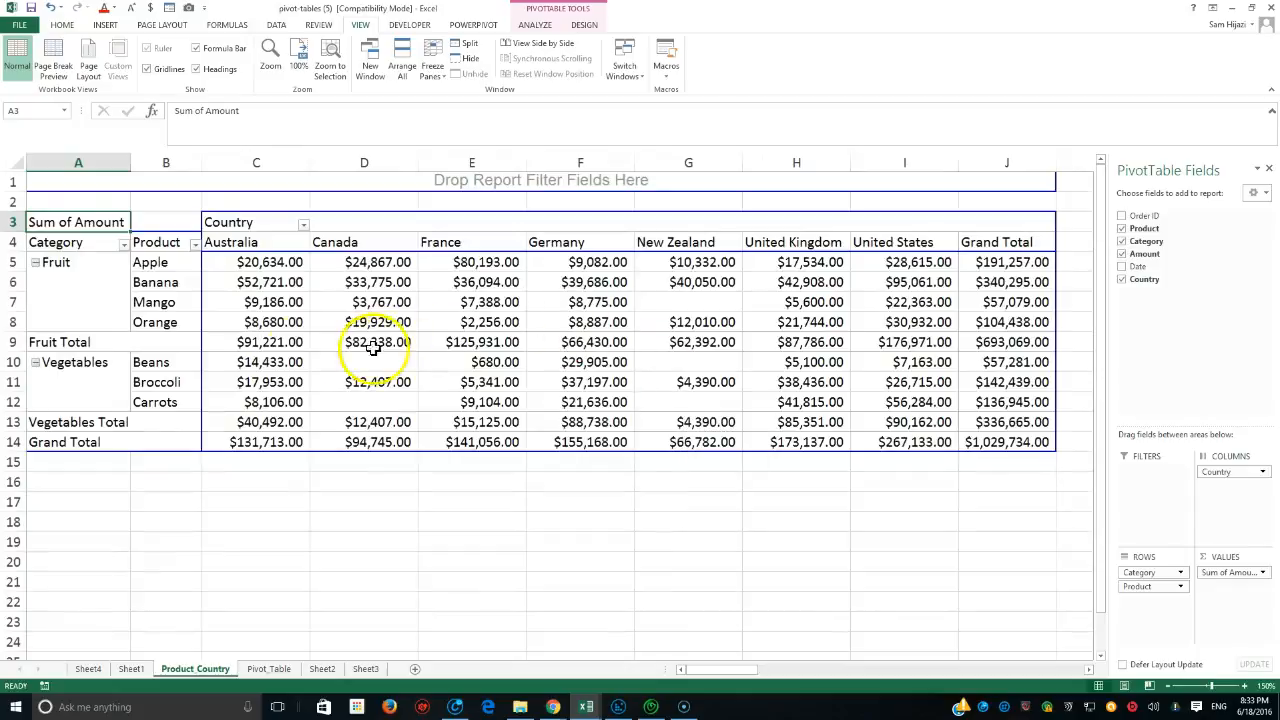